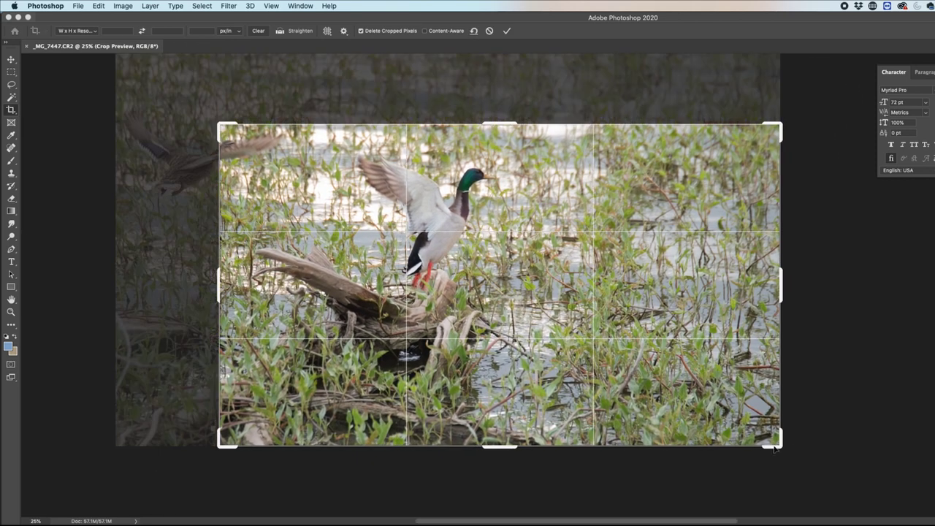
Step: Crop the photo closely around the standing duck and driftwood, leaving some extra room above the bird
left_click_drag(776, 447, 690, 402)
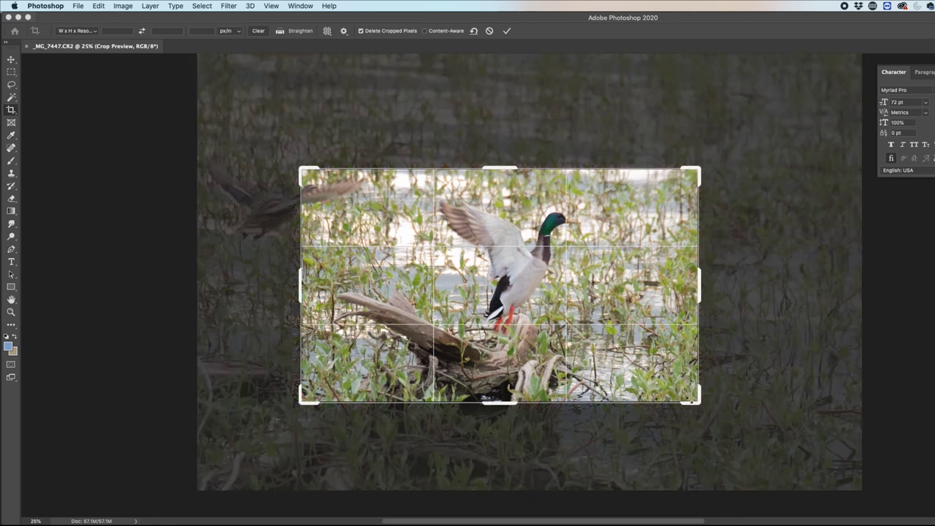
left_click_drag(300, 166, 300, 162)
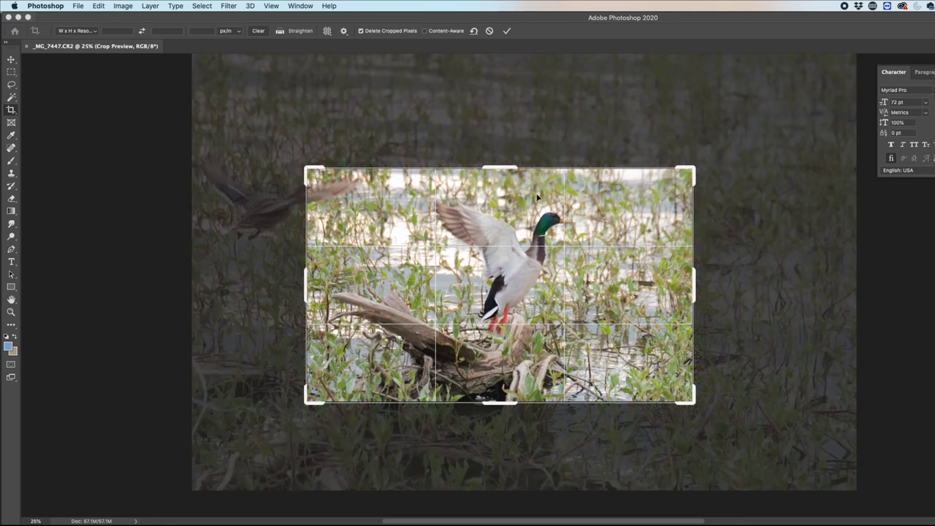
left_click_drag(508, 167, 508, 153)
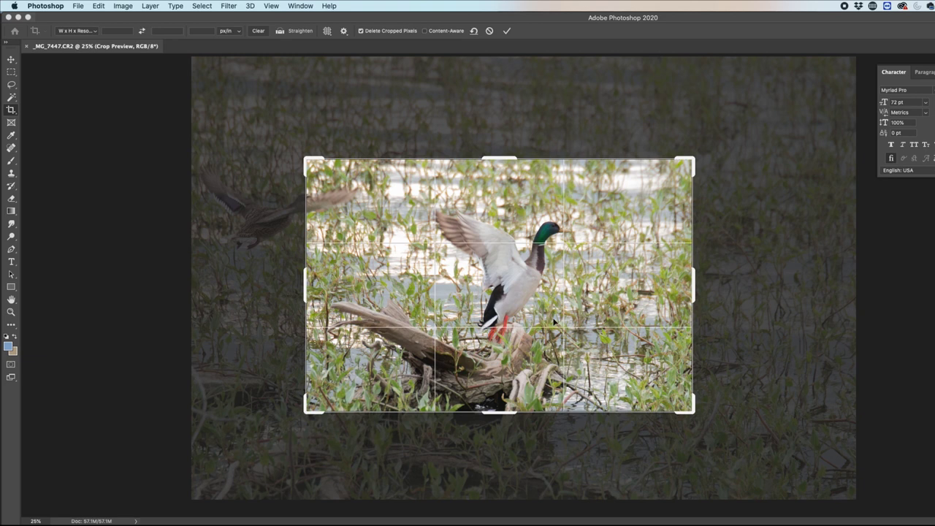
key("Return")
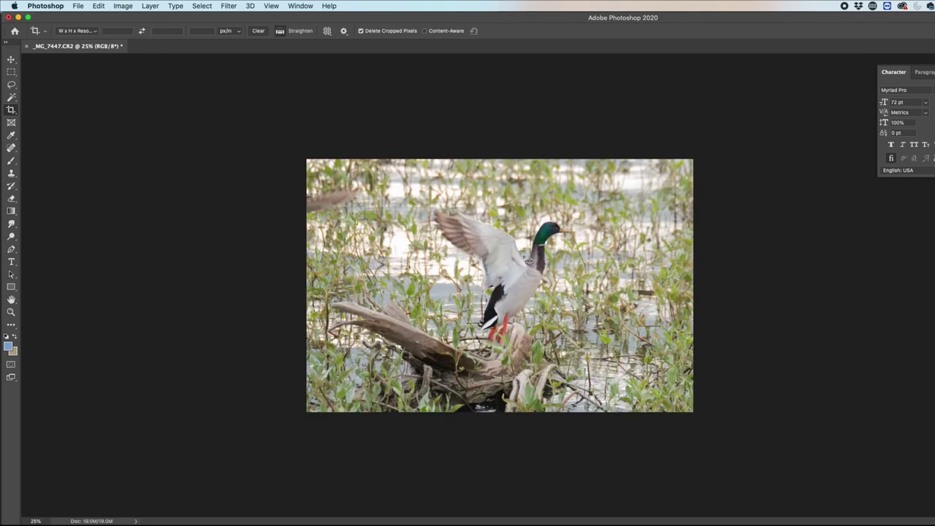
Step: Open the Unsharp Mask filter for the cropped photo and set up a close view of the duck for judging sharpness
key("super+plus")
key("super+plus")
key("super+plus")
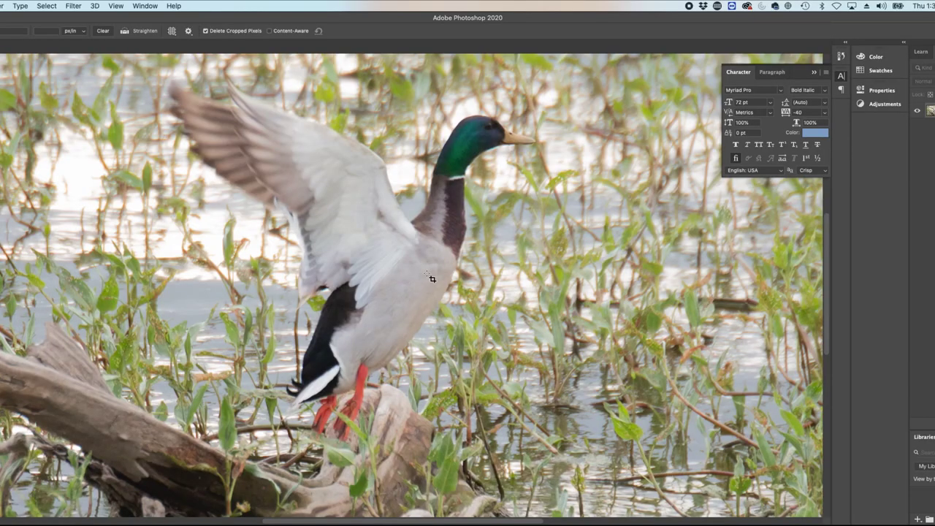
left_click(72, 6)
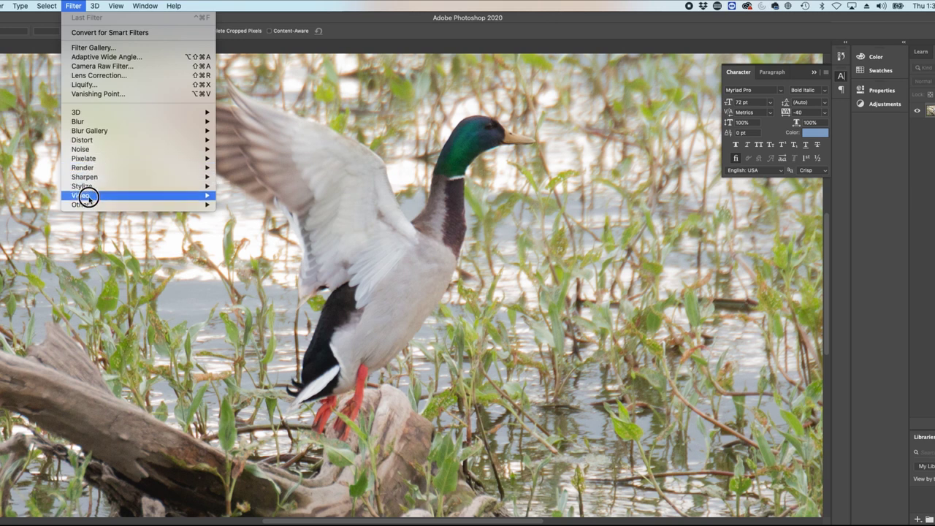
mouse_move(92, 194)
mouse_move(93, 177)
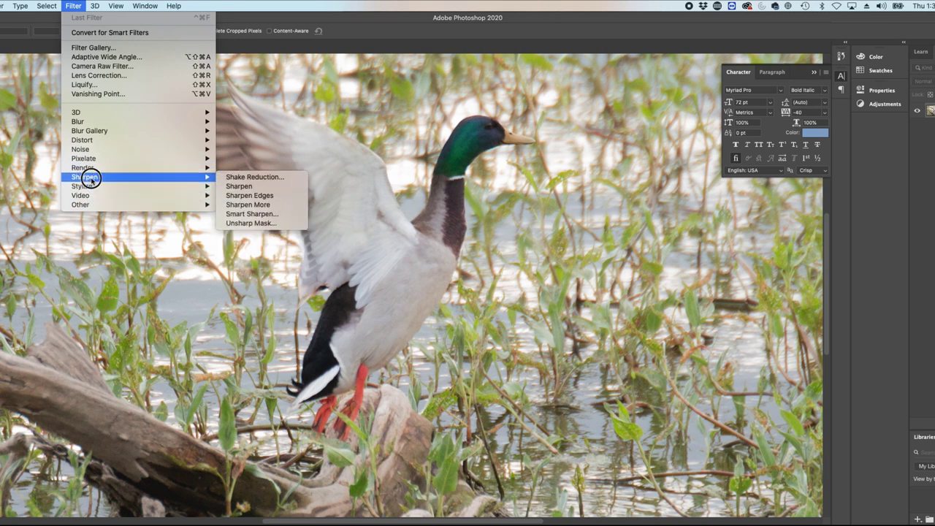
left_click(269, 229)
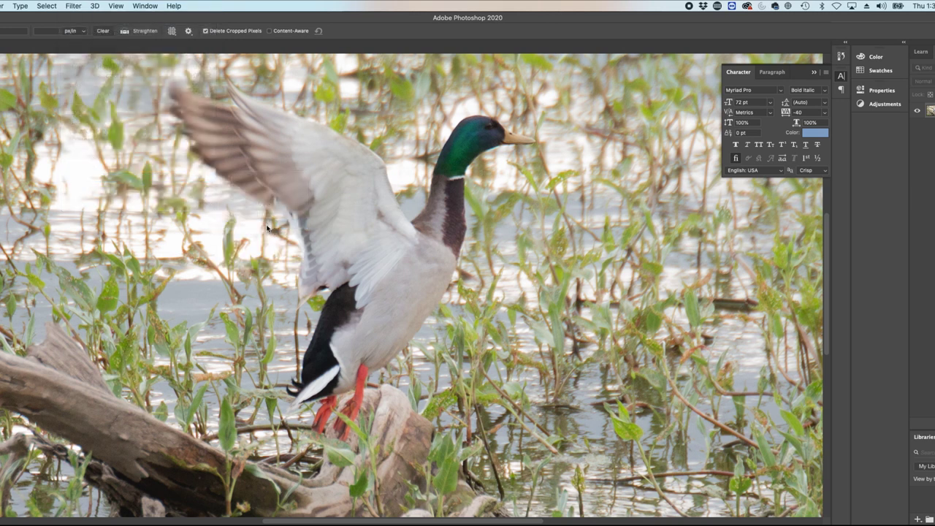
left_click_drag(809, 172, 687, 193)
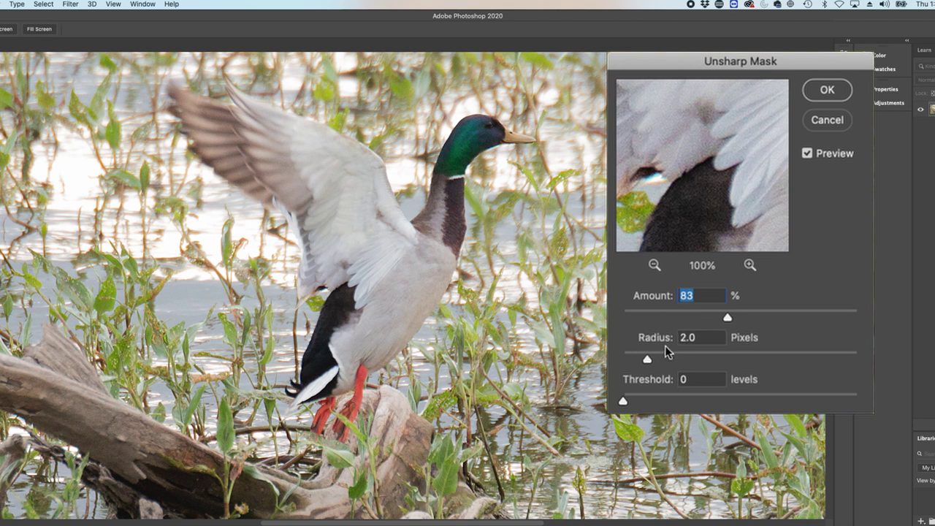
Step: Try Unsharp Mask amounts of 1% and 89% and radii of 6.7 and 125.4 pixels on the duck
left_click_drag(728, 317, 624, 317)
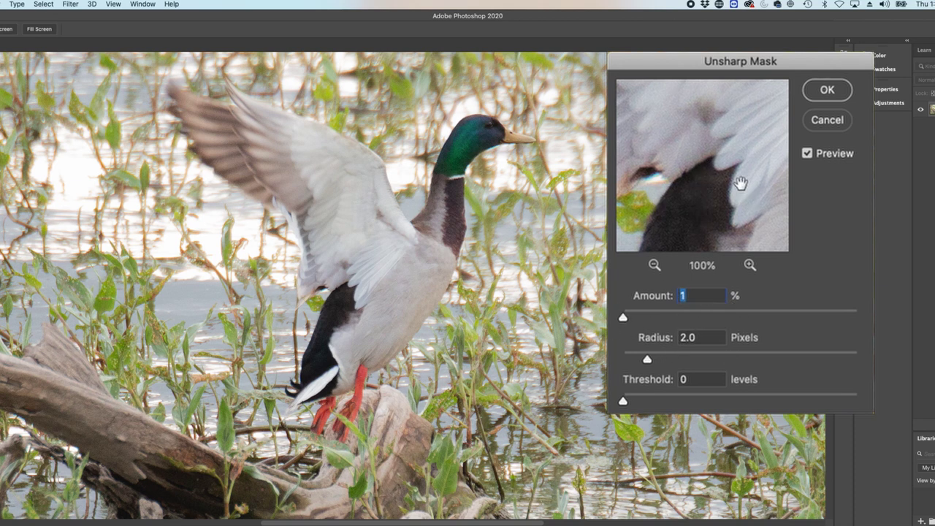
left_click_drag(627, 318, 736, 321)
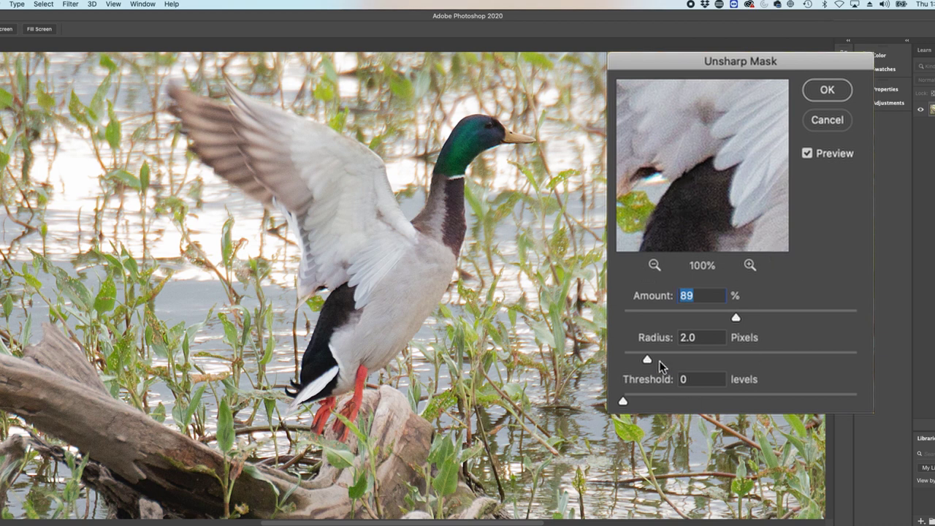
left_click_drag(648, 362, 698, 361)
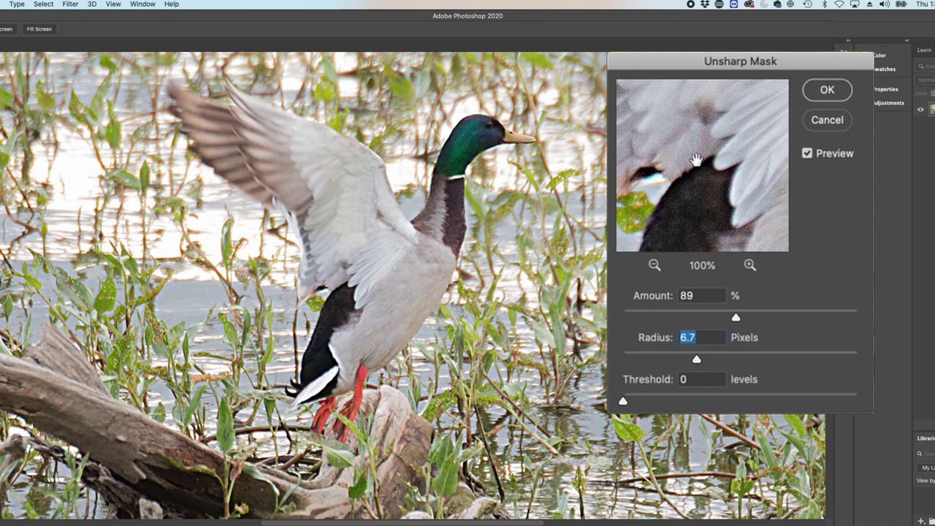
left_click_drag(714, 359, 783, 359)
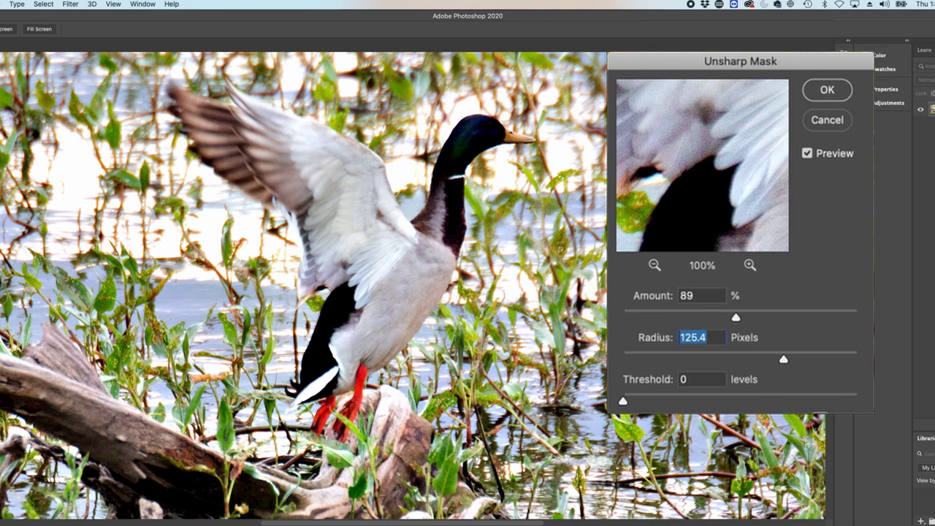
Step: Apply Unsharp Mask to the photo with a radius of 2.0 pixels and an amount of 60%
left_click_drag(785, 360, 648, 360)
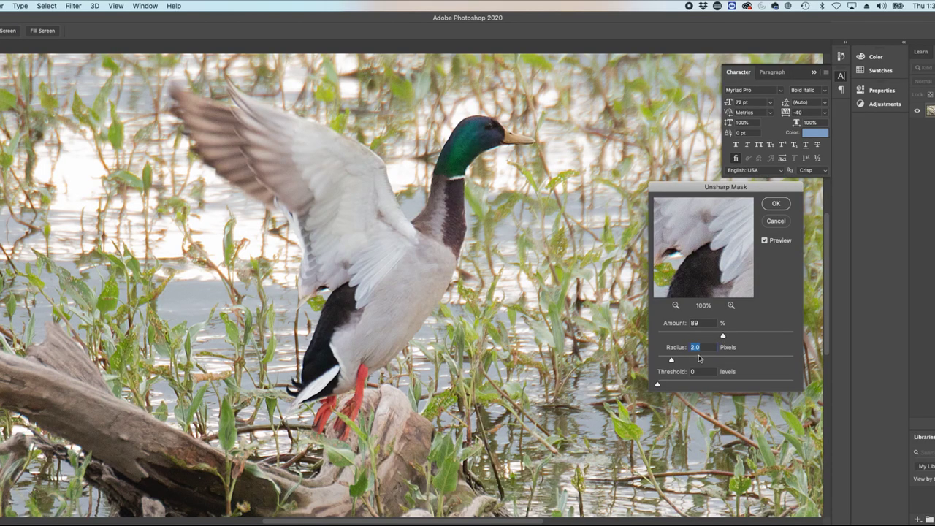
left_click_drag(723, 336, 701, 336)
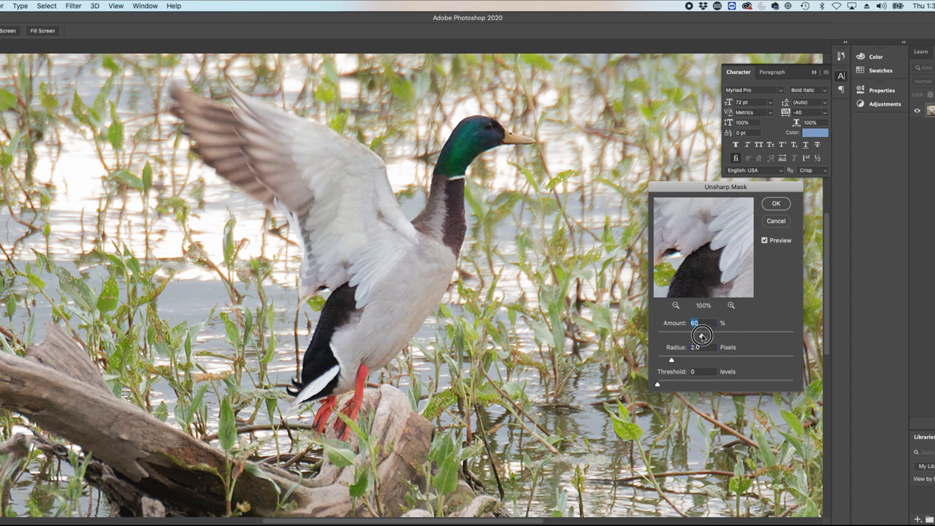
left_click(776, 205)
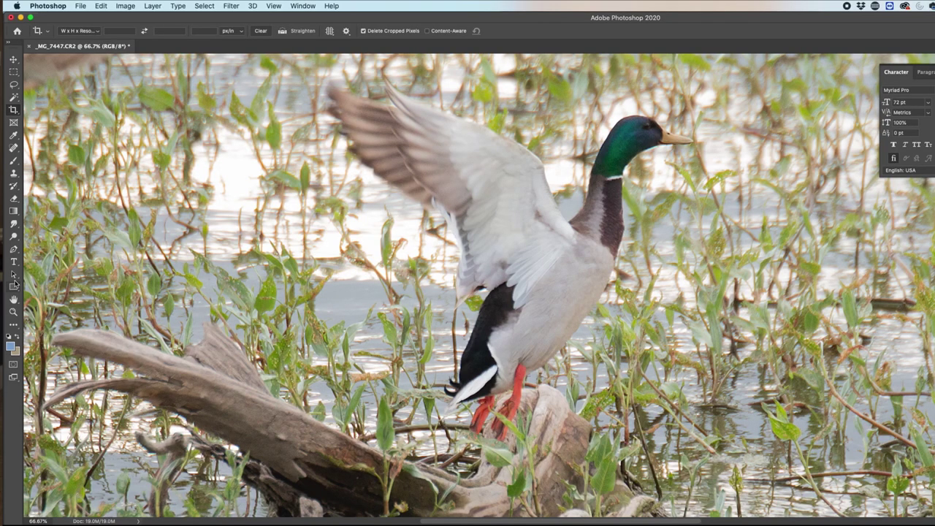
Step: Begin a Pen tool path at the wing's base and trace down the duck's black rump around the curled tail feathers
left_click(13, 250)
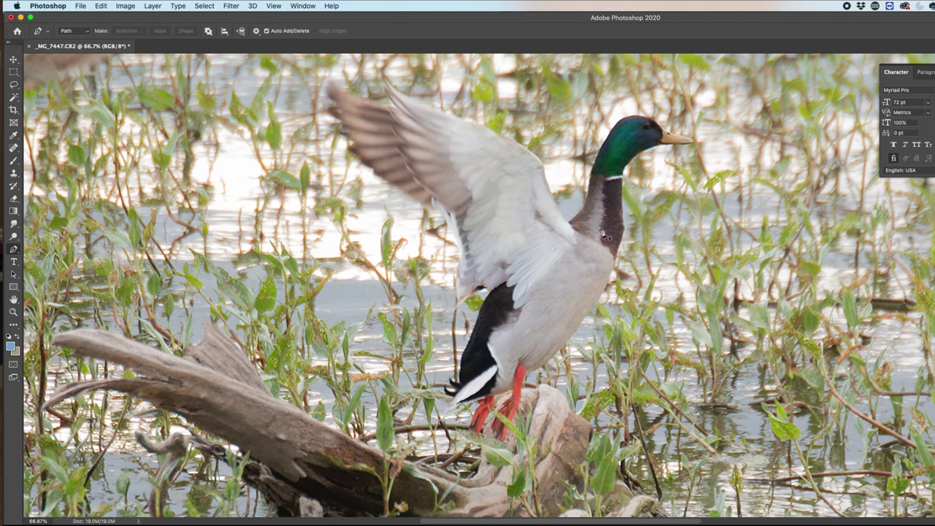
scroll(578, 224, "up", 10)
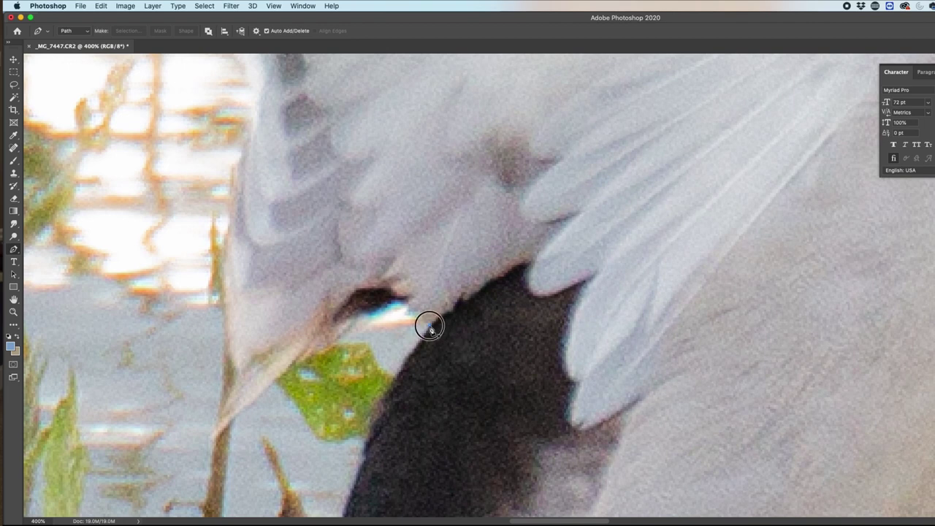
left_click(431, 328)
left_click(376, 430)
scroll(409, 366, "down", 5)
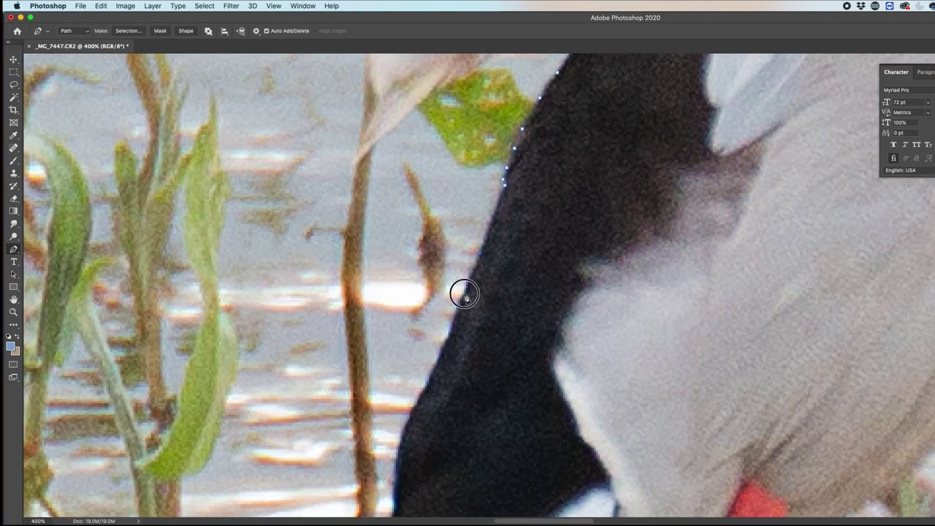
scroll(465, 295, "down", 5)
key("super+minus")
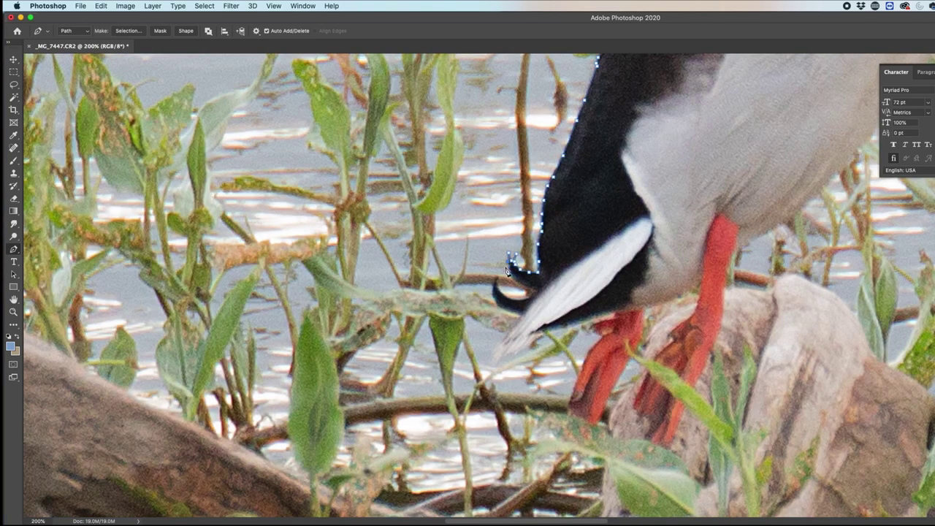
left_click(528, 291)
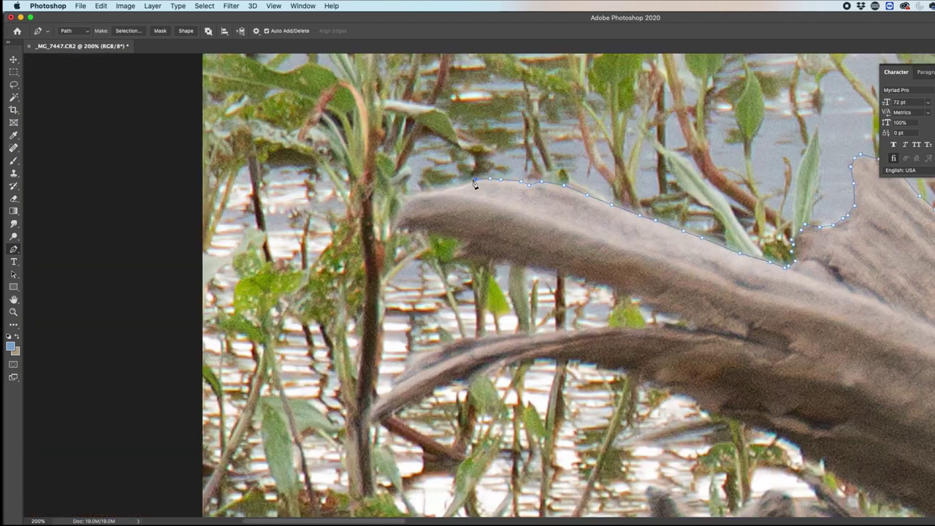
Step: Continue the path around the driftwood's outer end and along the roots and leaves on the stump's far side
left_click(397, 209)
left_click(482, 253)
left_click(583, 278)
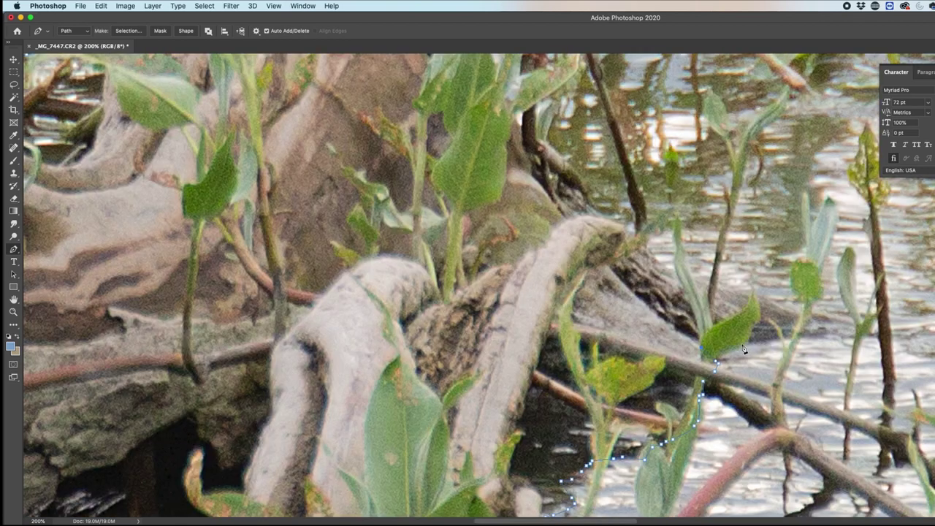
left_click(801, 340)
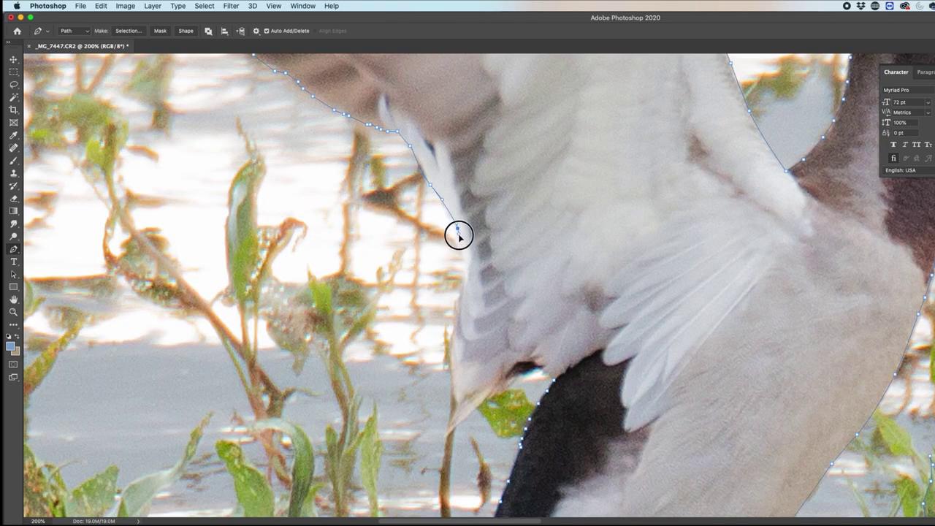
Step: Trace the wing's rear edge down to its lower feather tip and close the path at the black rump
left_click(465, 268)
left_click_drag(451, 402, 489, 174)
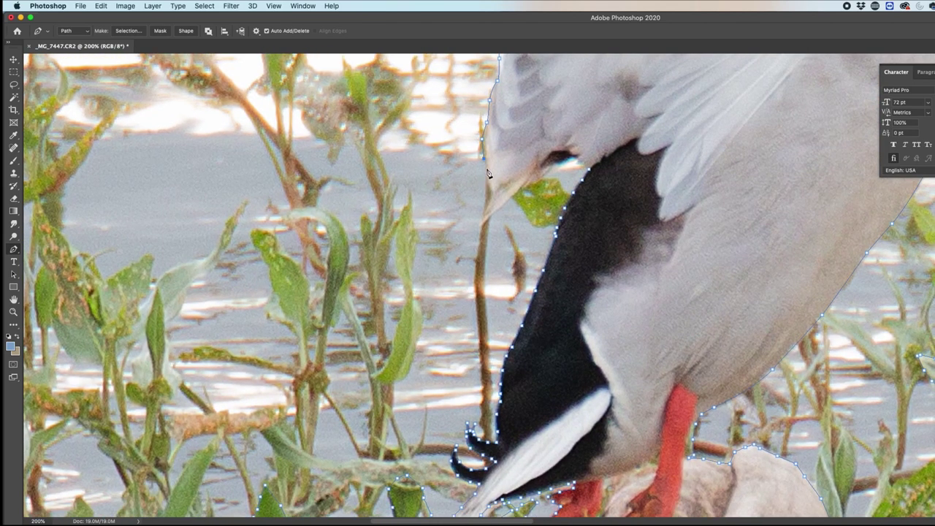
left_click(480, 226)
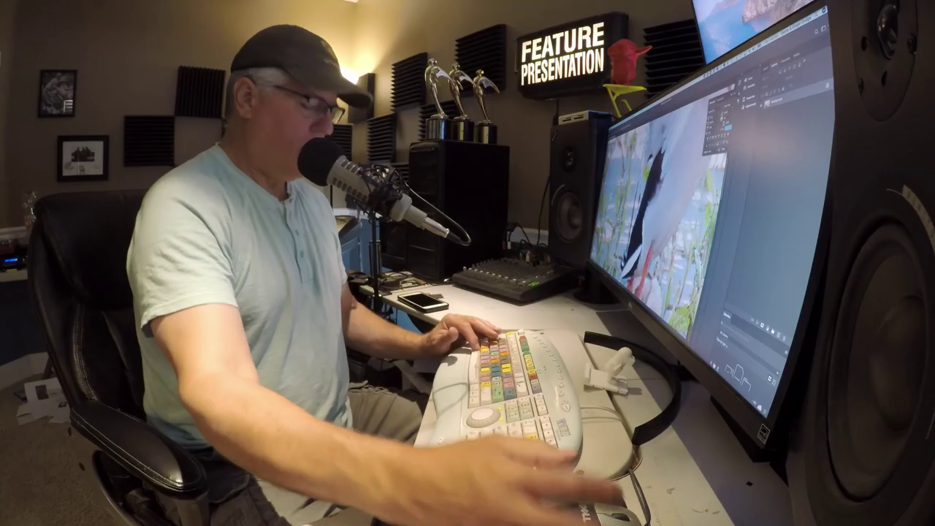
Step: Turn the path into a new anti-aliased selection with a 1 pixel feather and copy the duck and driftwood to a new layer
key("ctrl+0")
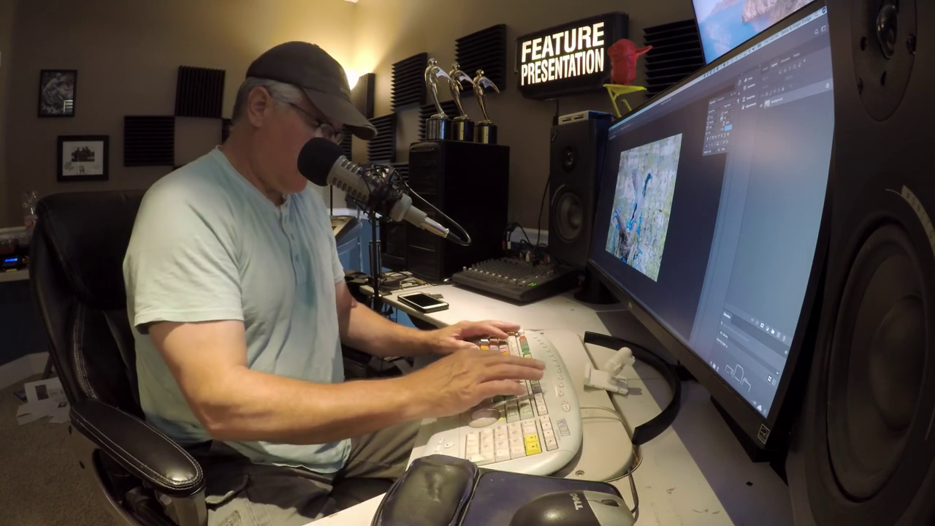
key("ctrl+plus")
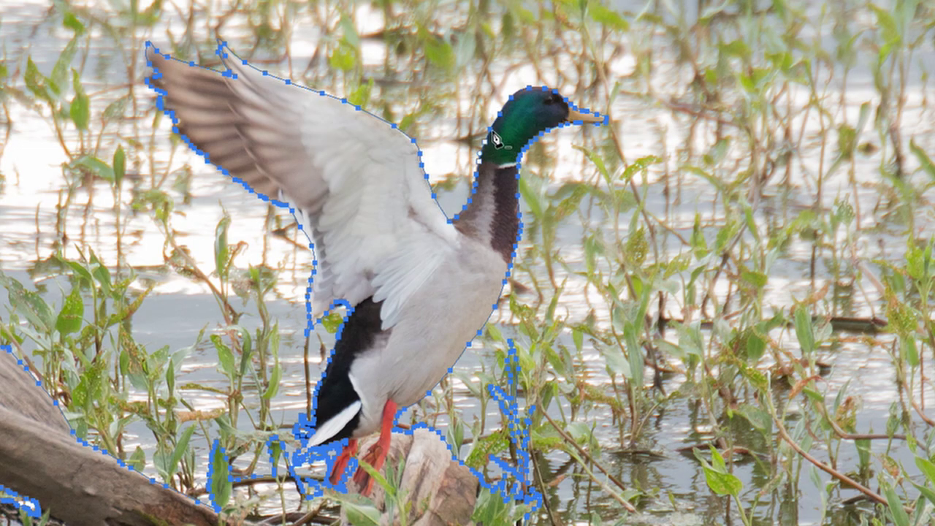
right_click(492, 135)
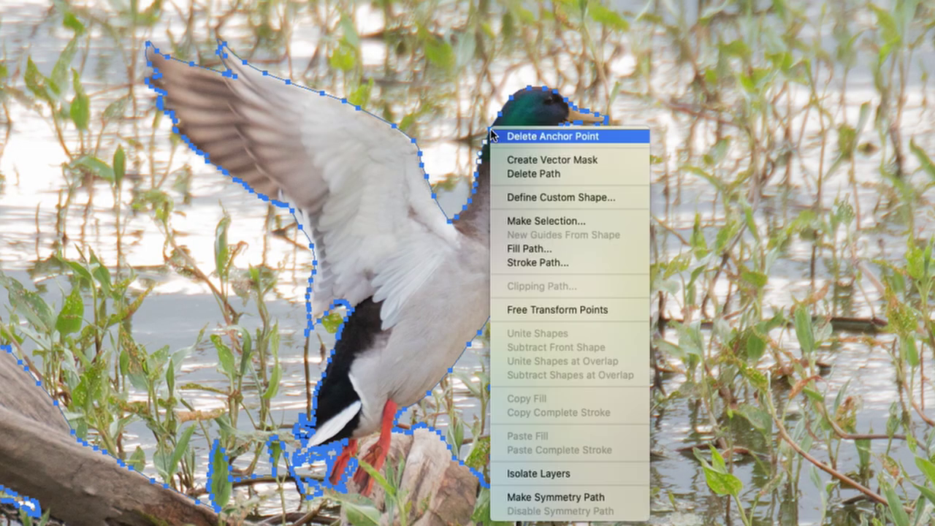
left_click(527, 221)
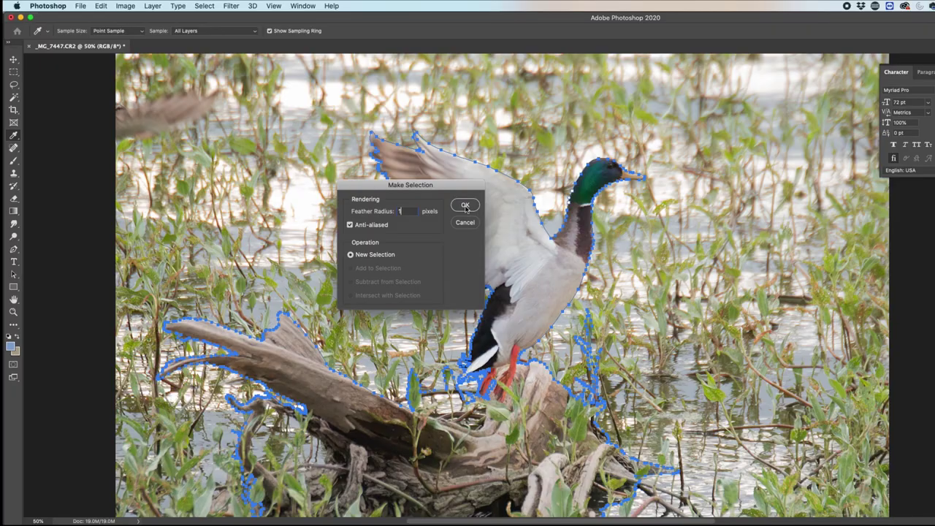
left_click(466, 205)
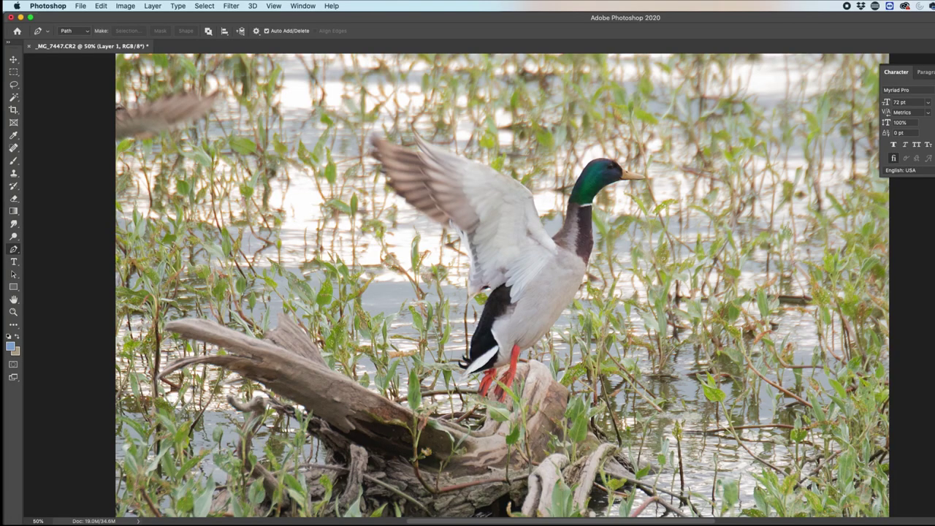
Step: Hide the Background layer to isolate the cutout on transparency, showing it once more for comparison before hiding it again
key("Delete")
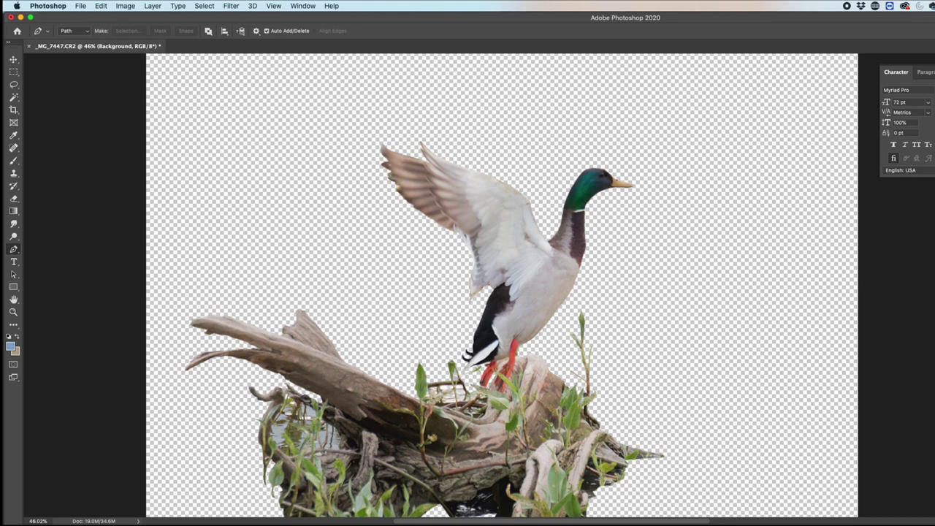
key("ctrl+z")
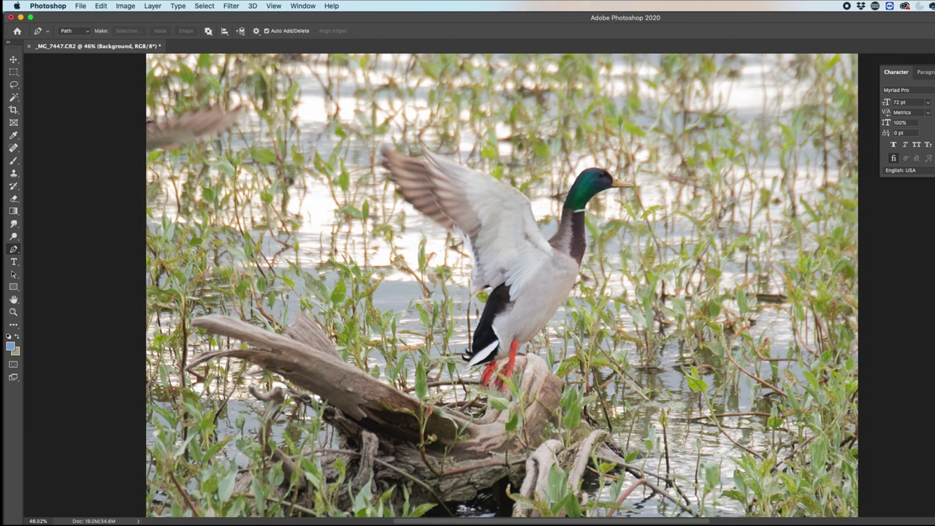
key("ctrl+shift+z")
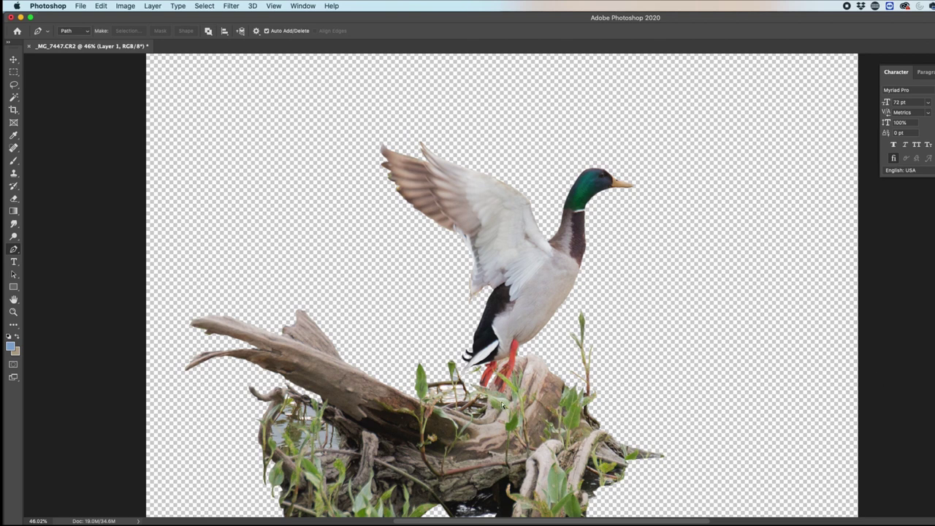
Step: Trace a path around the broad leaf cluster in front of the stump's roots at the photo's lower edge
key("ctrl+1")
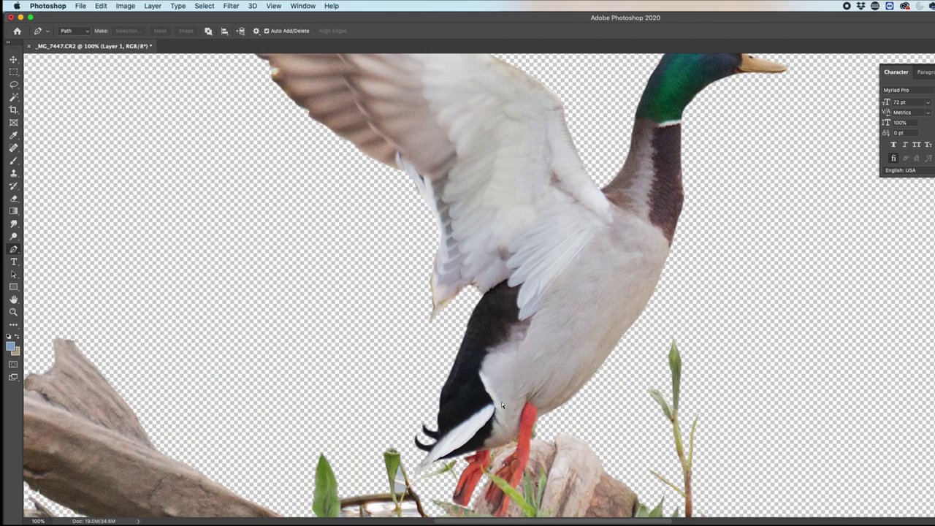
scroll(431, 389, "down", 10)
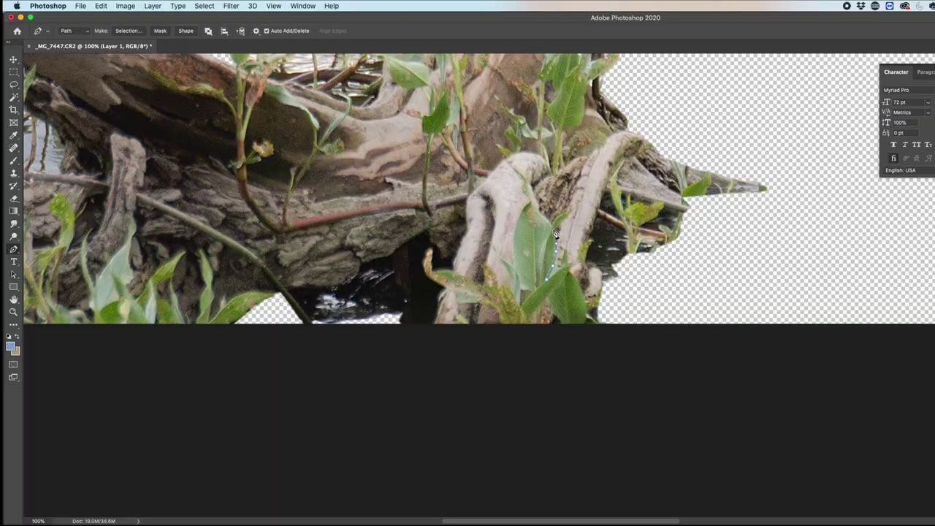
key("super+plus")
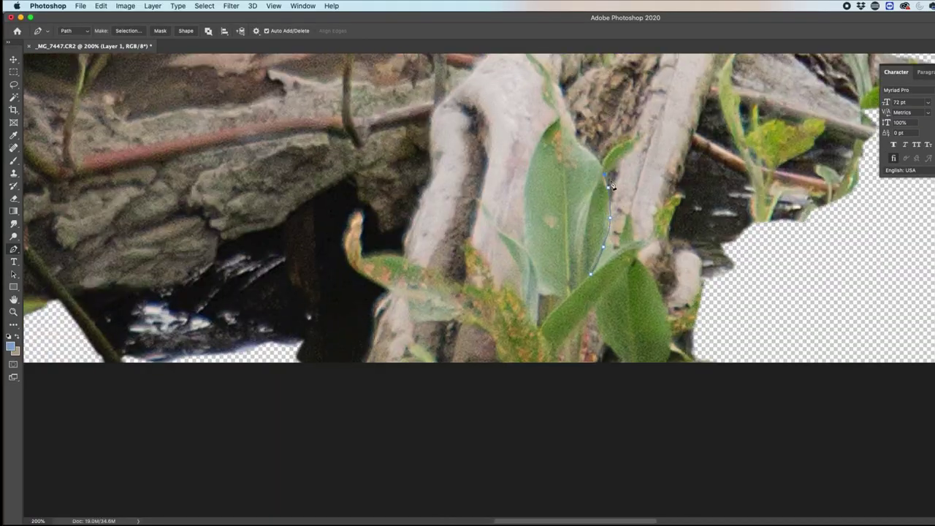
left_click(532, 159)
left_click(526, 182)
left_click_drag(527, 251, 744, 368)
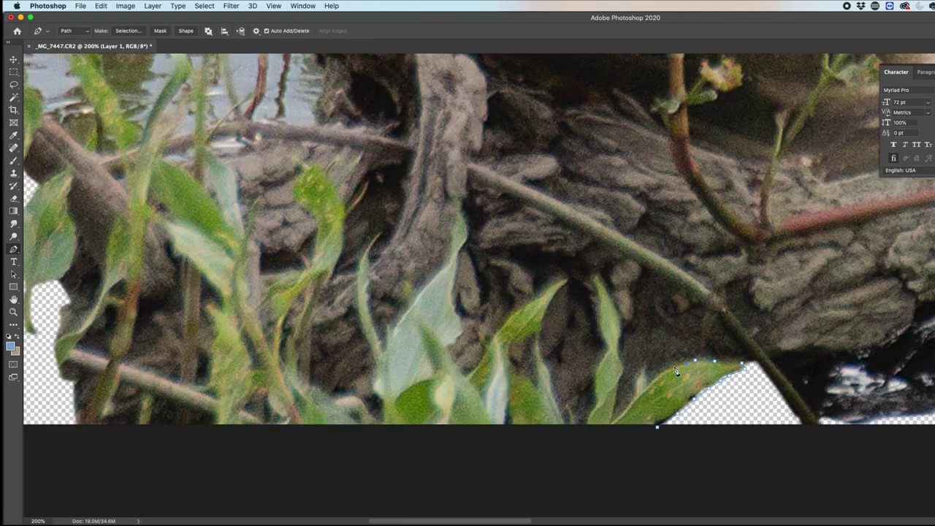
Step: Trace the foreground leaves beneath the driftwood, continuing up to the tall leaves in front of the water
left_click(613, 422)
left_click(621, 328)
scroll(482, 305, "up", 5)
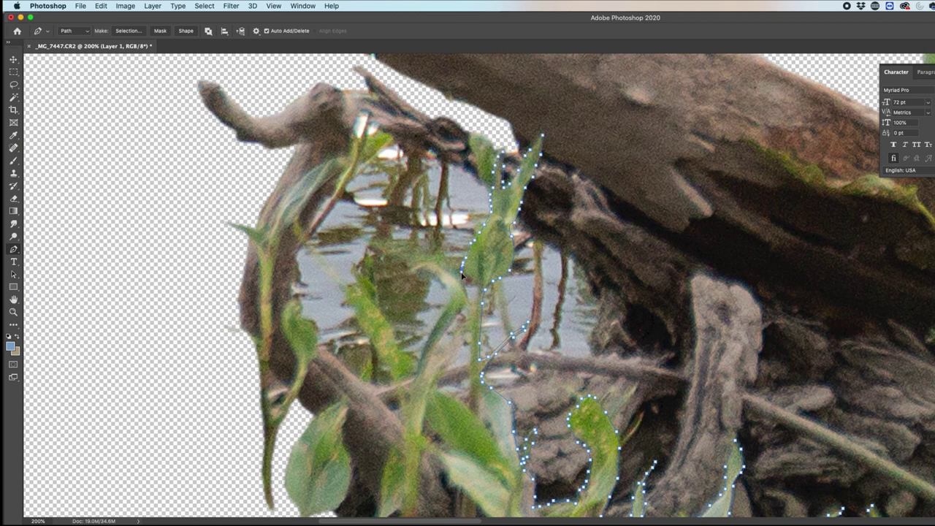
Step: Continue the path along the pale leaf below the water and down to the photo's lower edge
scroll(439, 278, "down", 5)
left_click(433, 245)
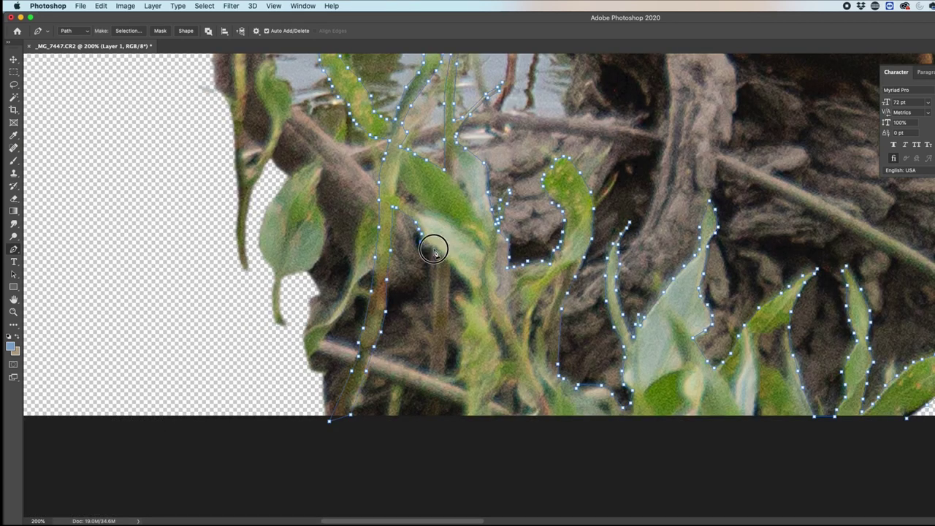
left_click(456, 297)
left_click(468, 398)
left_click(463, 420)
left_click(487, 421)
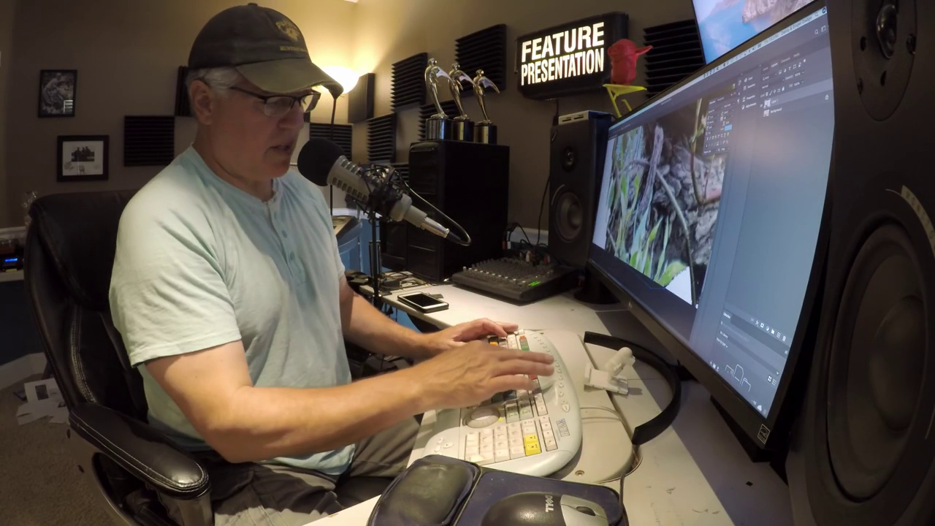
Step: Outline the single hanging leaf and its curled tip at the driftwood's outer edge with a closed path
key("ctrl+Tab")
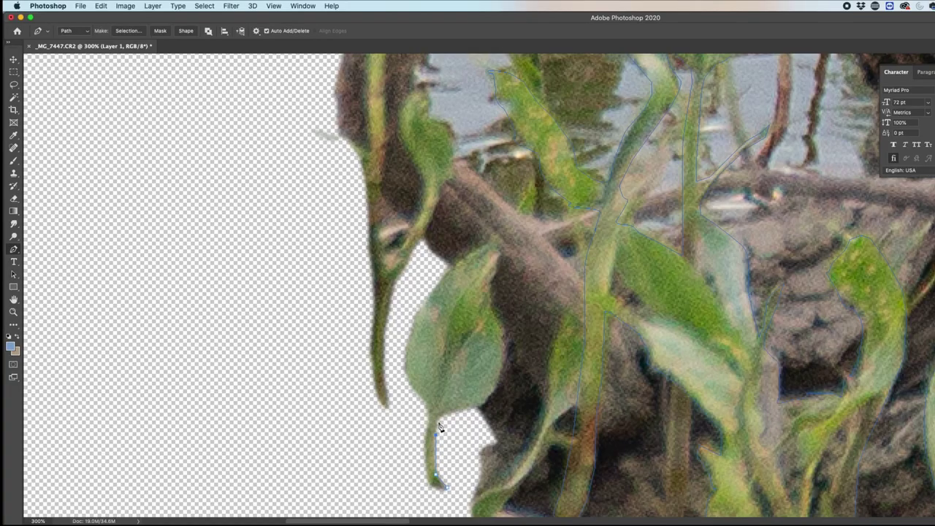
left_click(440, 416)
left_click(461, 413)
left_click(492, 306)
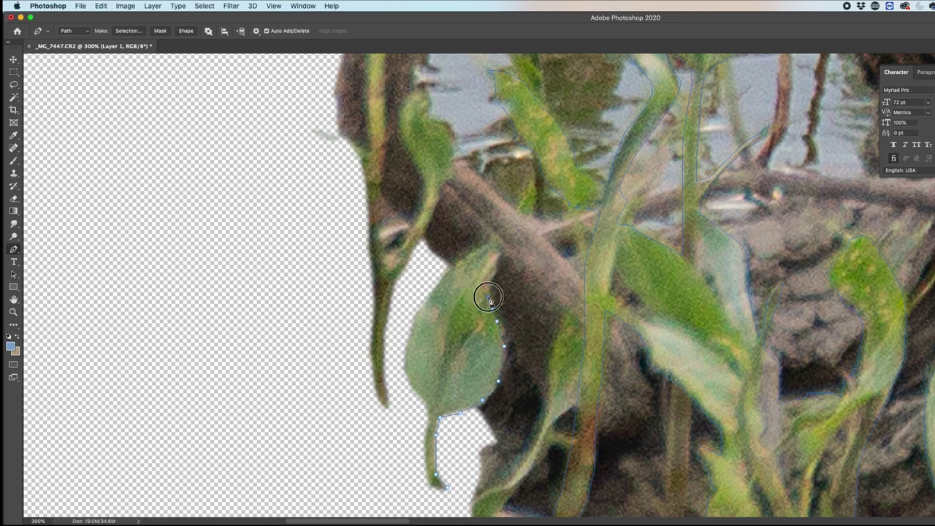
left_click(489, 291)
left_click(492, 281)
left_click(497, 262)
left_click(502, 251)
left_click(501, 238)
left_click_drag(480, 247, 463, 263)
left_click(409, 428)
left_click(417, 493)
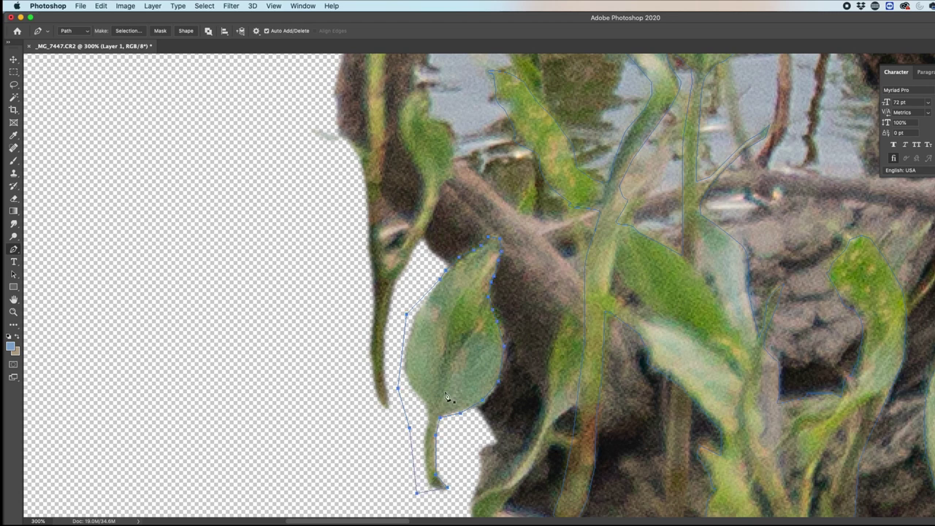
Step: Trace a path around the long drooping stem and leaves beside the hanging leaf
scroll(447, 397, "left", 8)
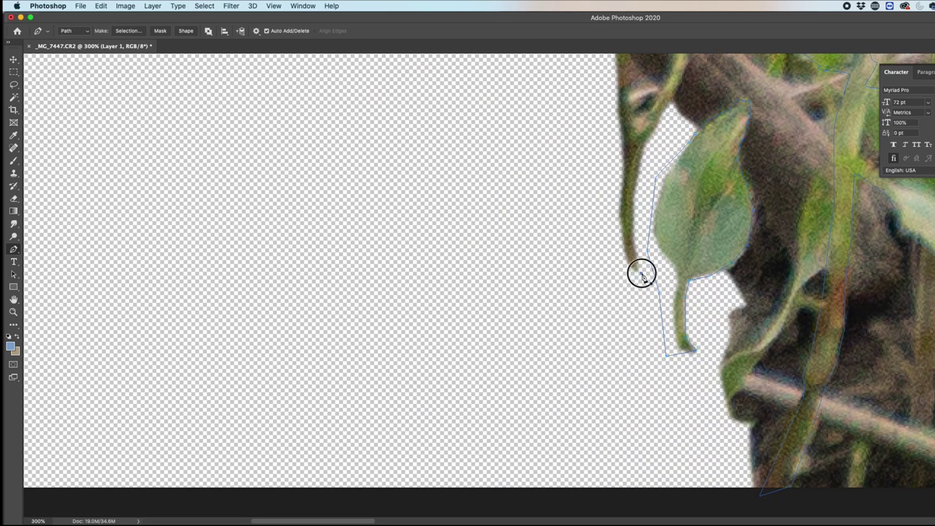
left_click(642, 219)
left_click_drag(666, 128, 662, 139)
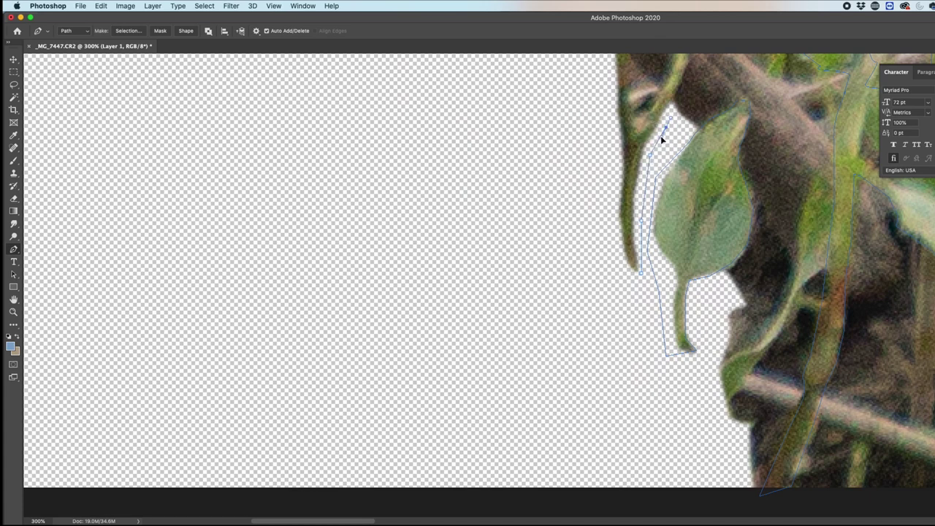
left_click_drag(698, 111, 600, 294)
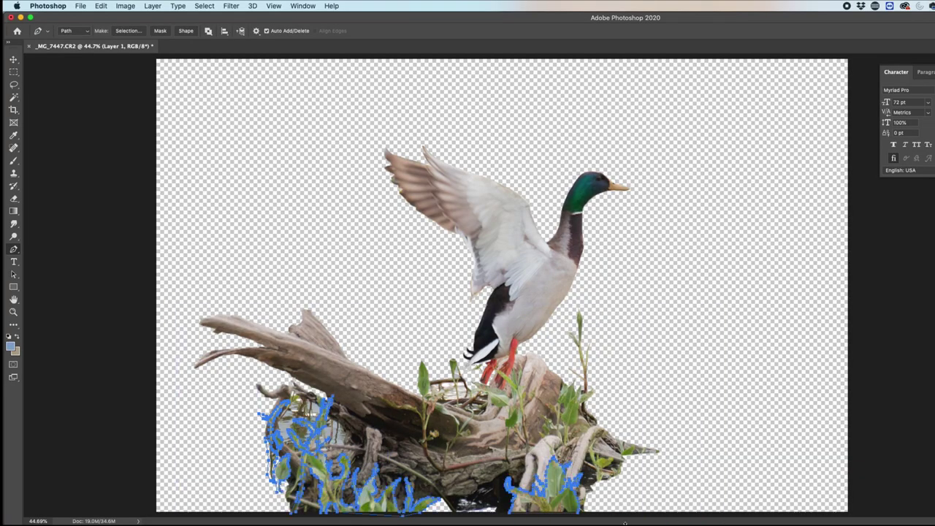
Step: Turn the foreground leaf paths into a new anti-aliased selection with a 1 pixel feather
key("super+equal")
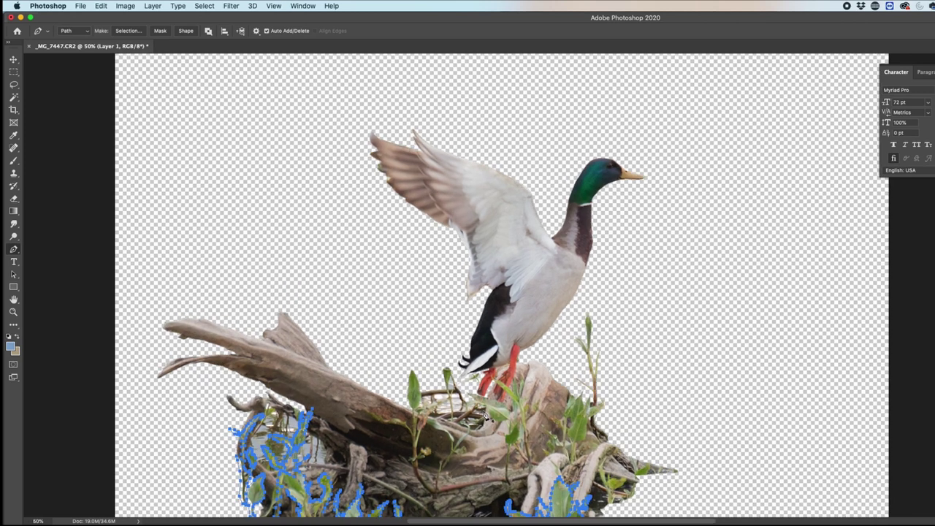
key("super+equal")
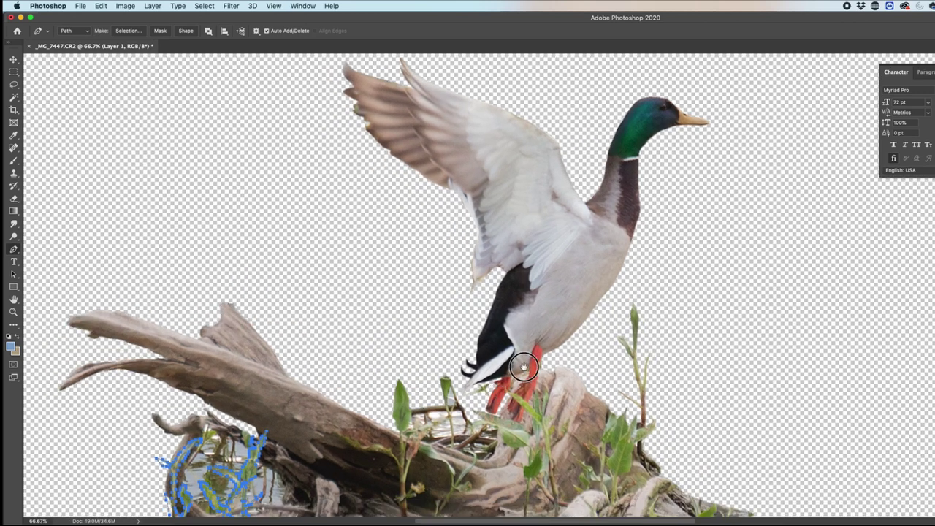
scroll(533, 318, "down", 10)
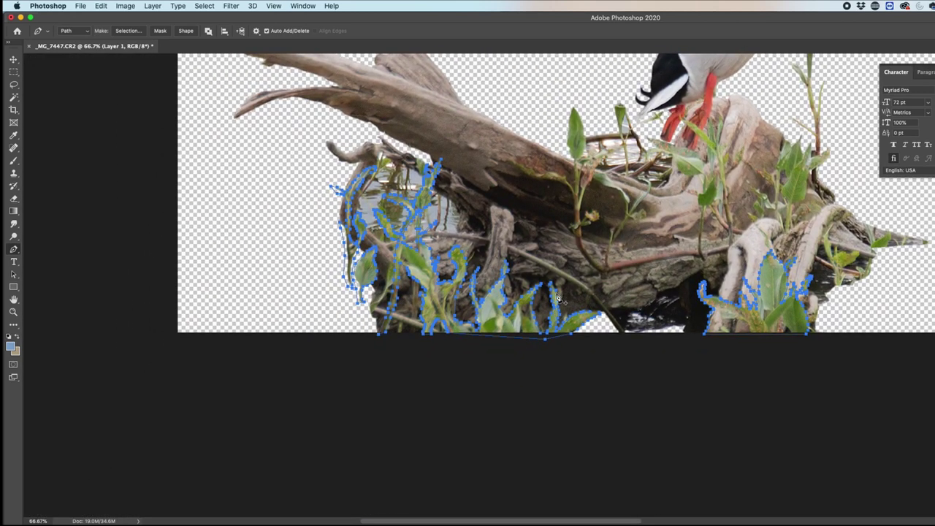
right_click(558, 295)
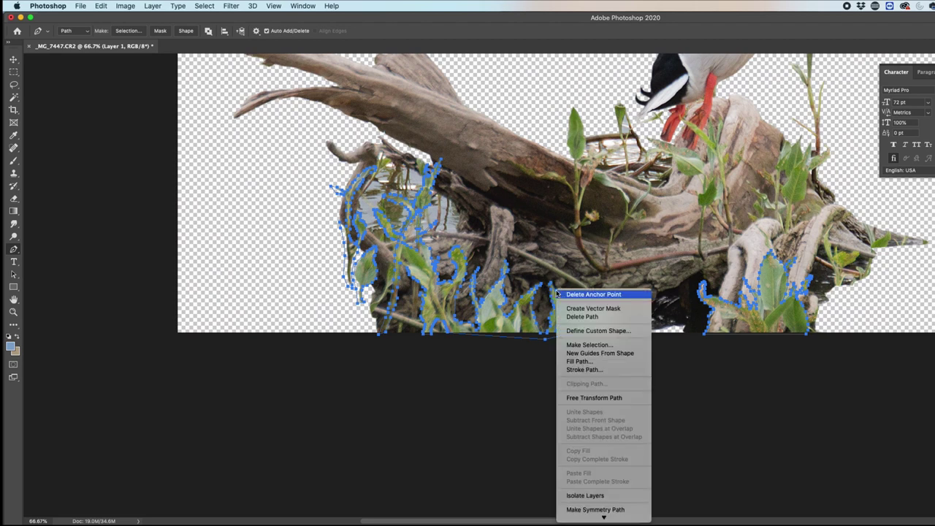
left_click(591, 345)
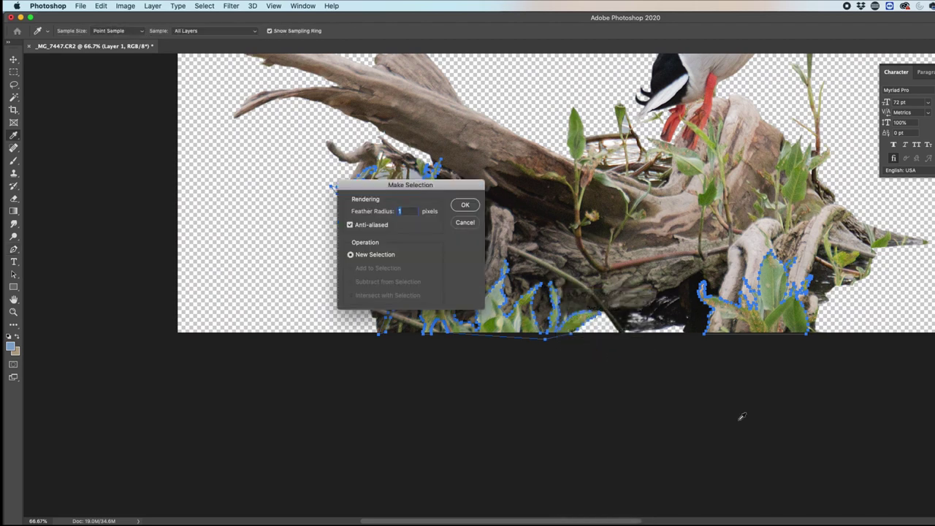
left_click(465, 206)
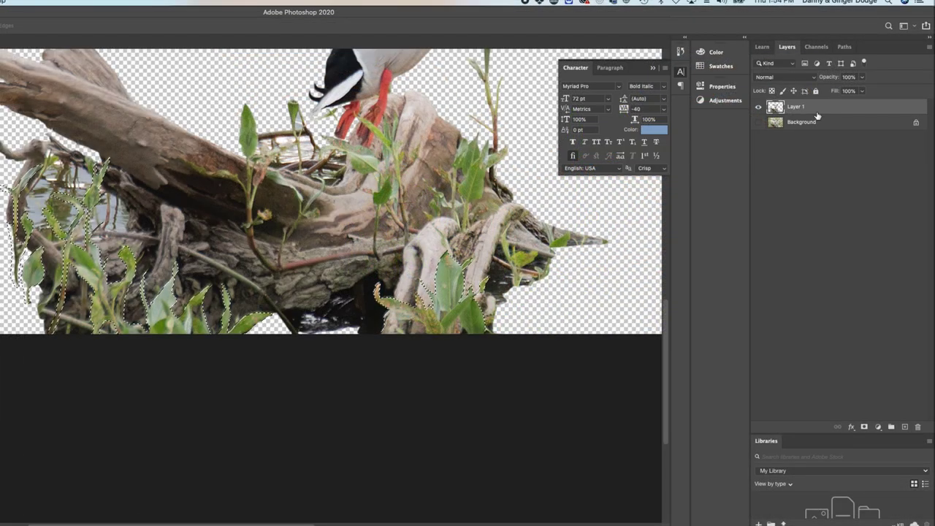
Step: Rename the duck and driftwood cutout layer as Duck
double_click(798, 106)
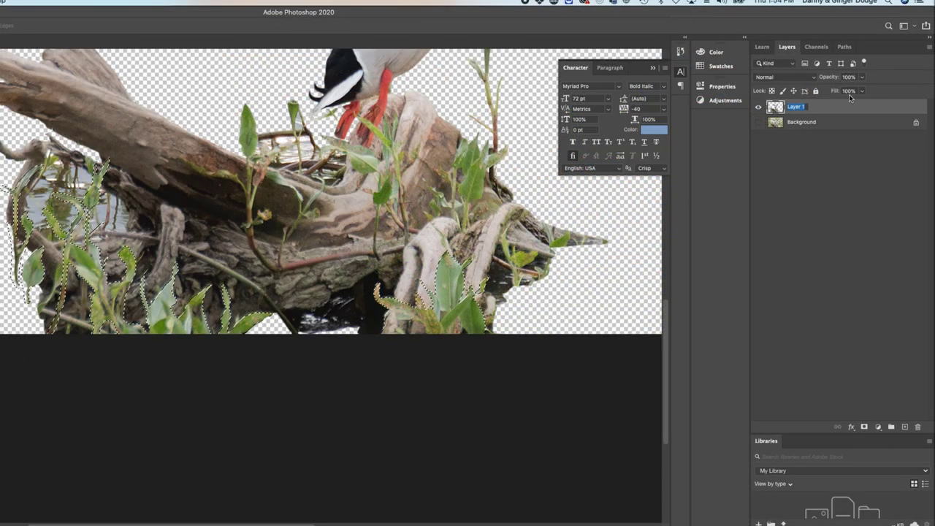
type("Duck")
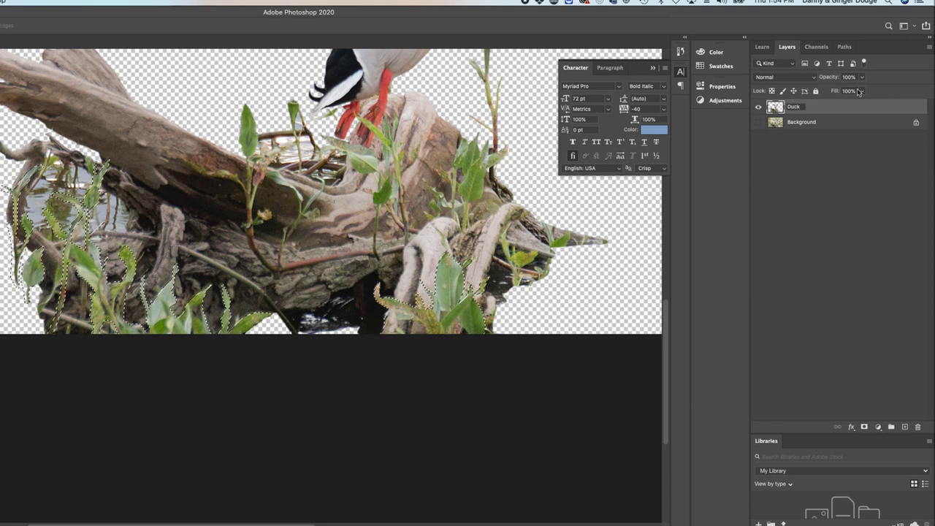
key("Return")
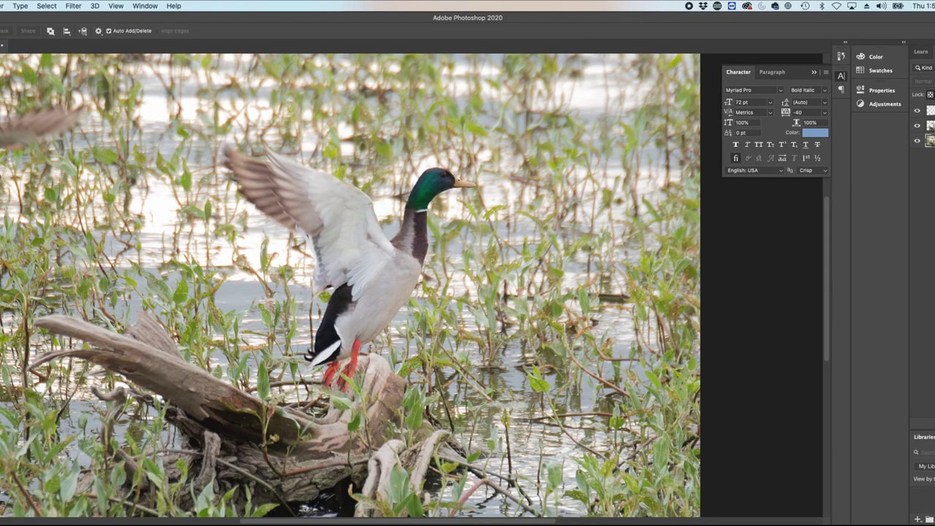
Step: Select the photo's upper part across its full width down to the duck's tail and open the selection in Select and Mask
key("m")
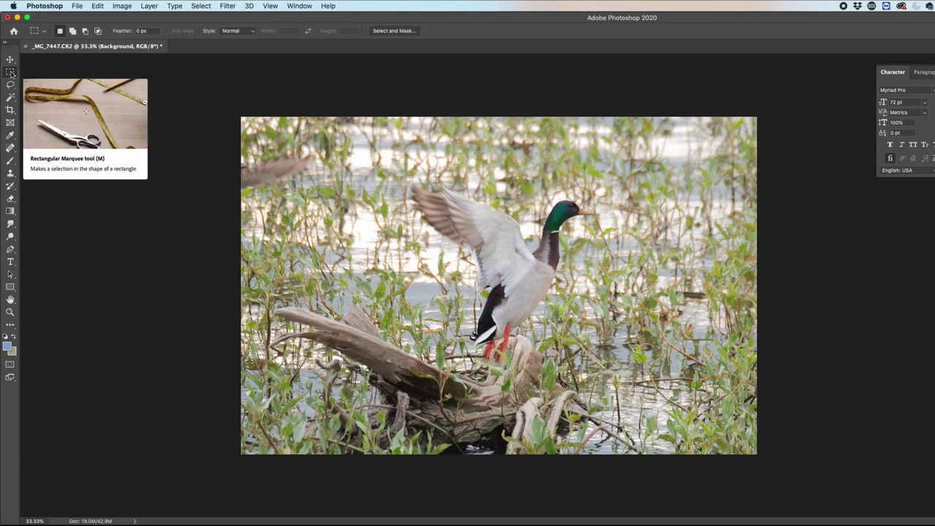
left_click_drag(500, 182, 841, 313)
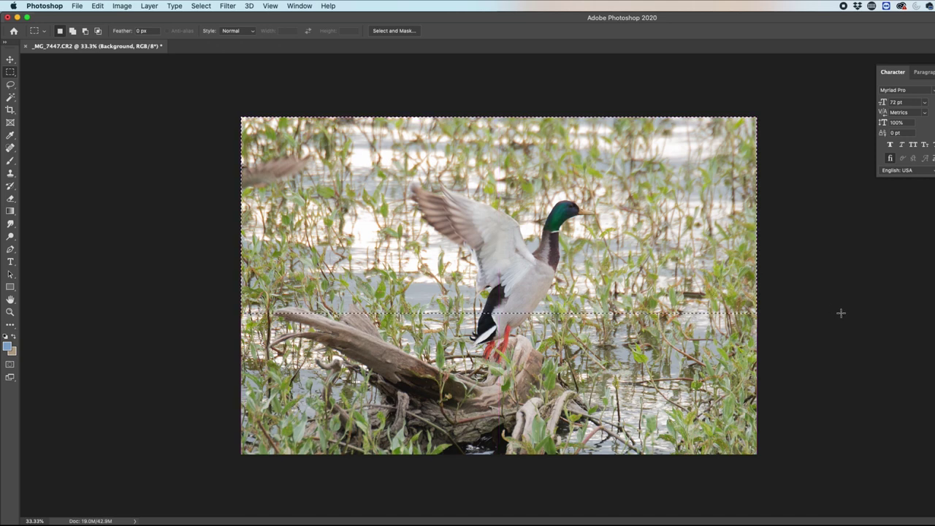
left_click(200, 6)
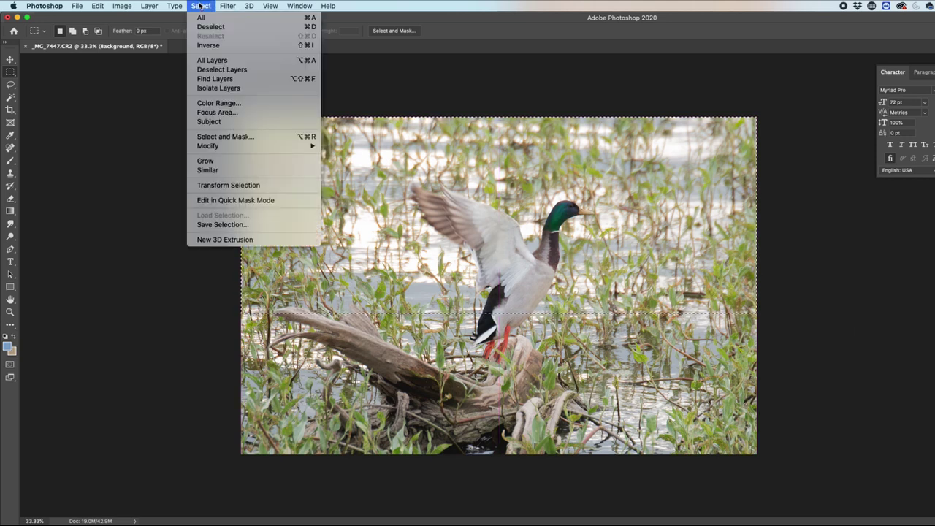
left_click(227, 137)
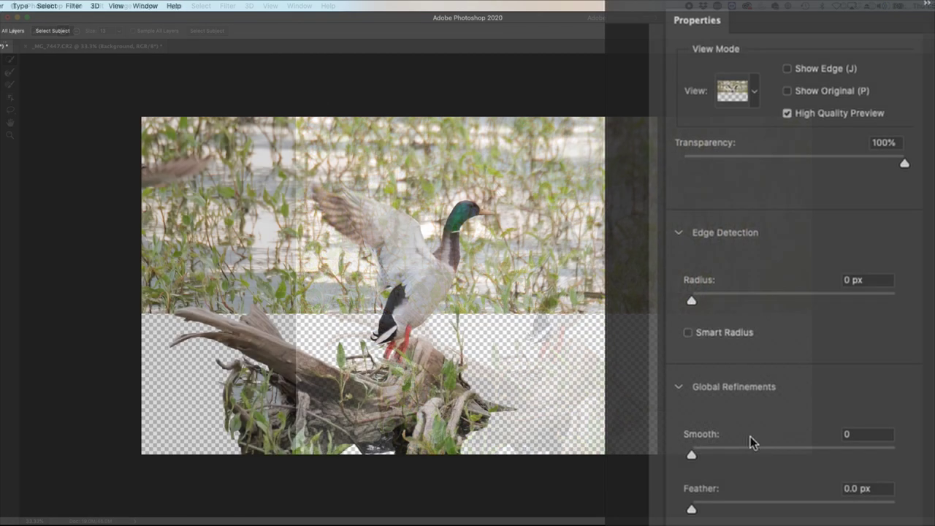
Step: Try a 223.7 px feather on the selection, reset it, then set the feather to 152 px and apply it
left_click_drag(691, 510, 862, 513)
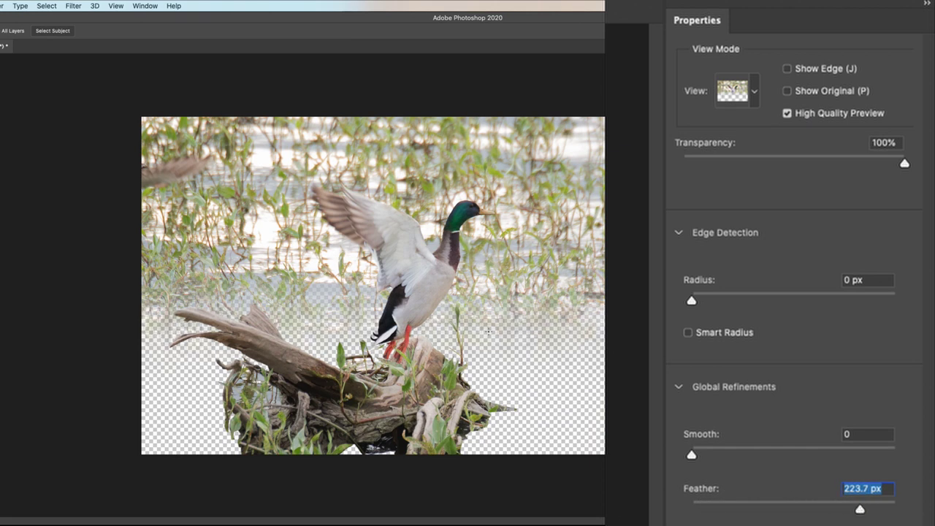
left_click_drag(707, 516, 691, 509)
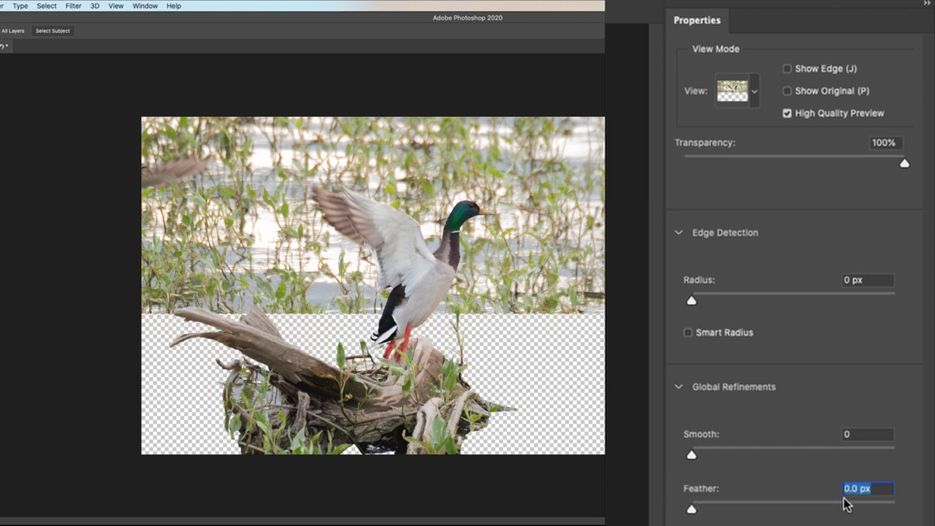
type("152")
key("Return")
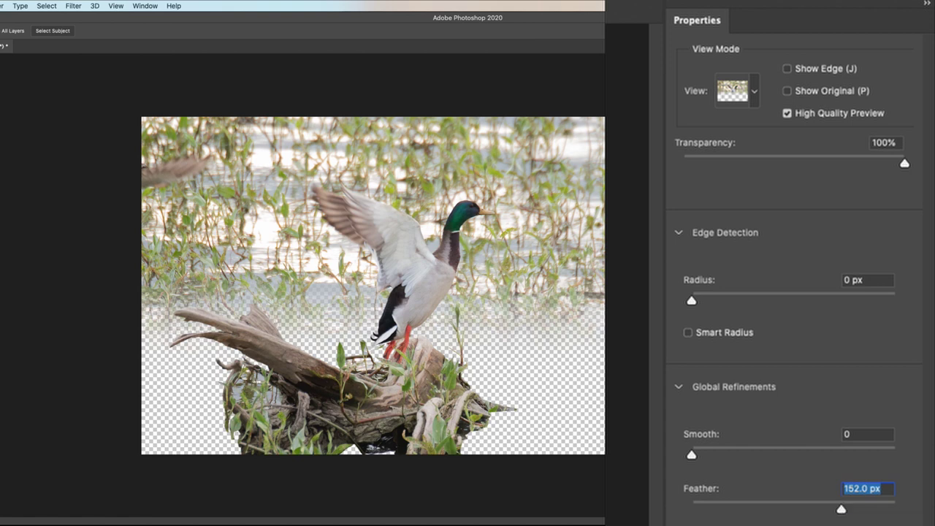
key("Return")
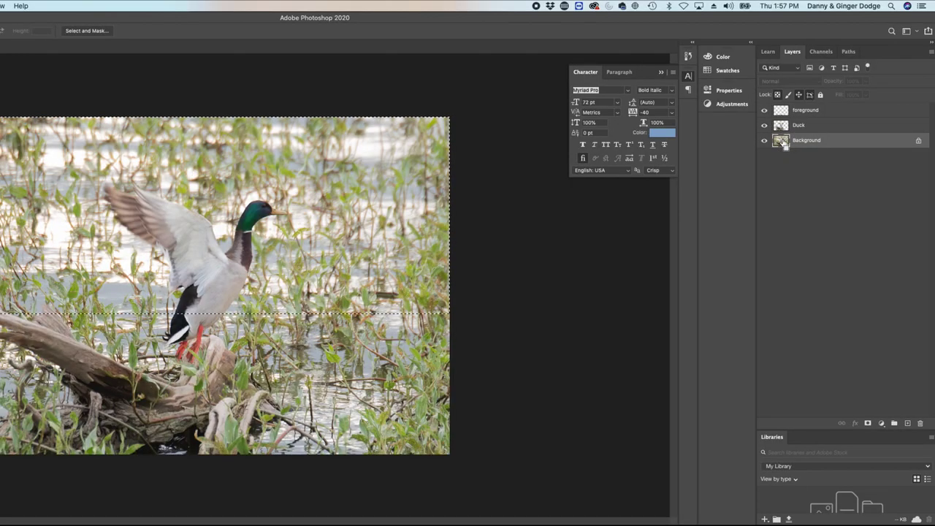
Step: Copy the feathered upper area of the Background to a new layer, then hide the Background and Duck layers
left_click(782, 141)
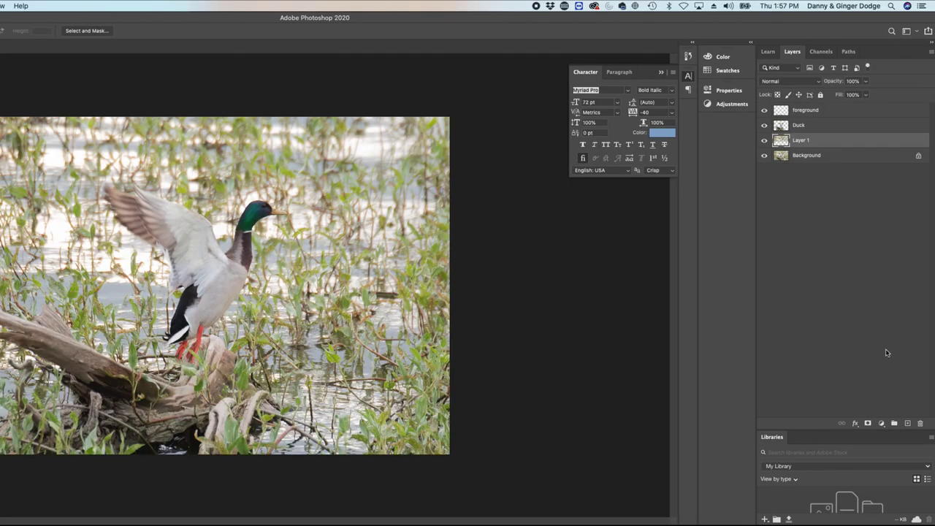
left_click(766, 156)
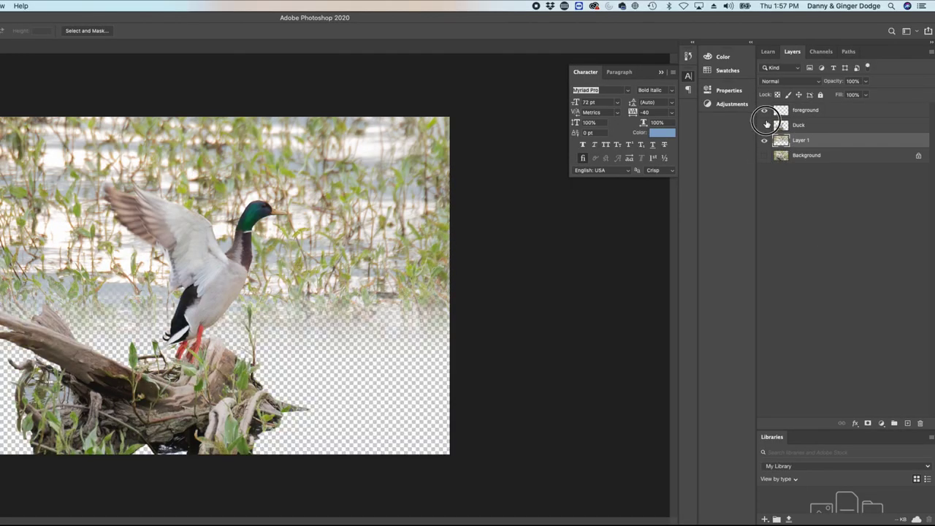
left_click(765, 125)
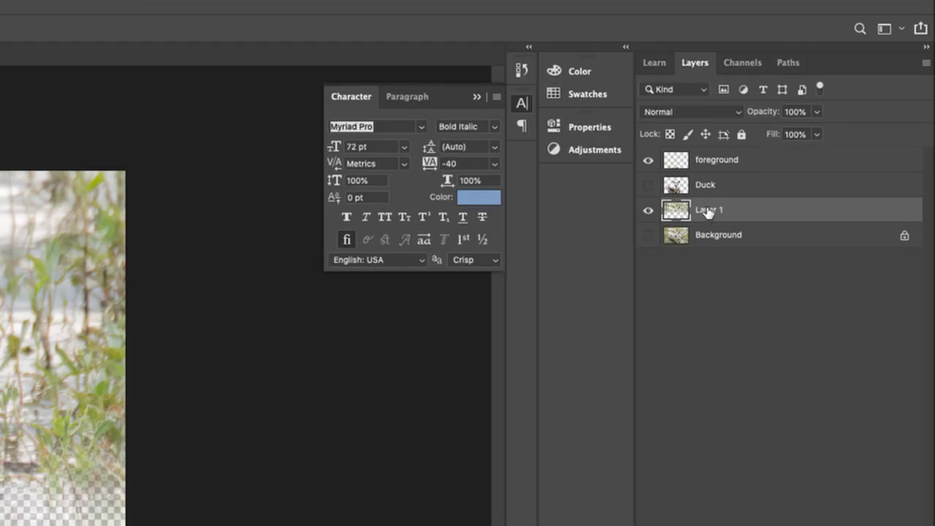
Step: Rename the feathered copy as Background 1 and convert the locked Background into a layer named Untouched
double_click(708, 210)
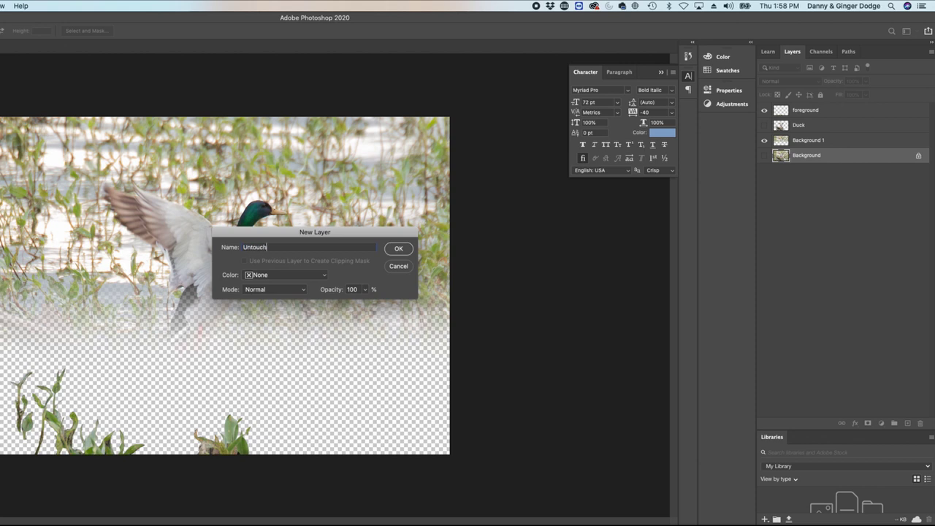
key("Return")
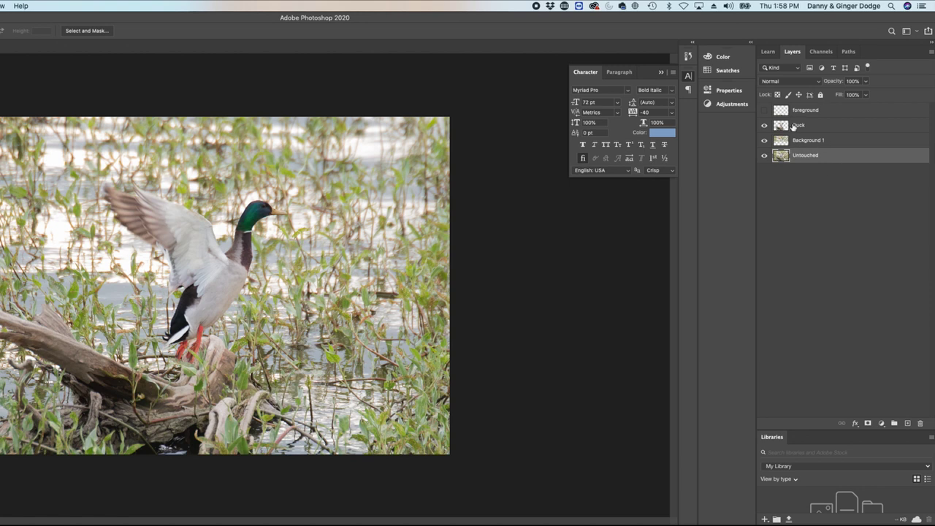
Step: Hide the Untouched, Duck and Background 1 layers in turn, and show foreground and Duck again to inspect each separated layer
left_click(765, 156)
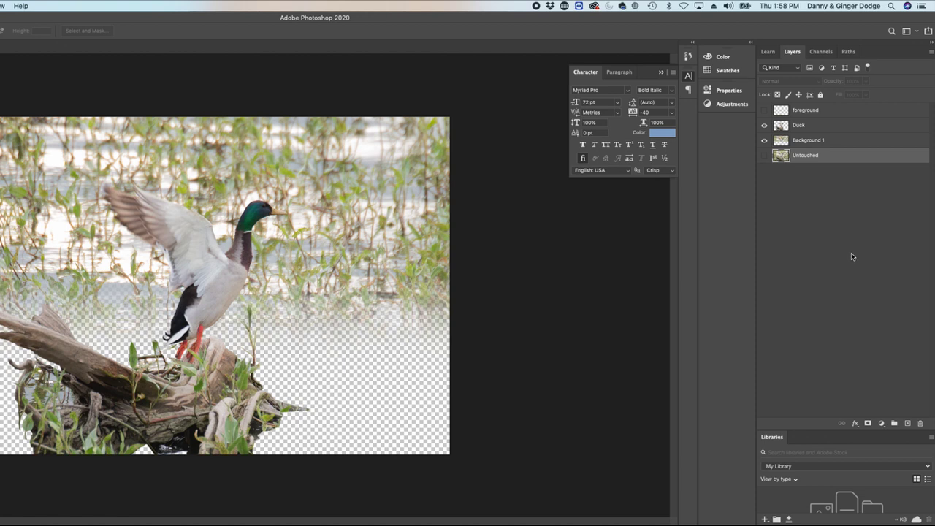
left_click(764, 126)
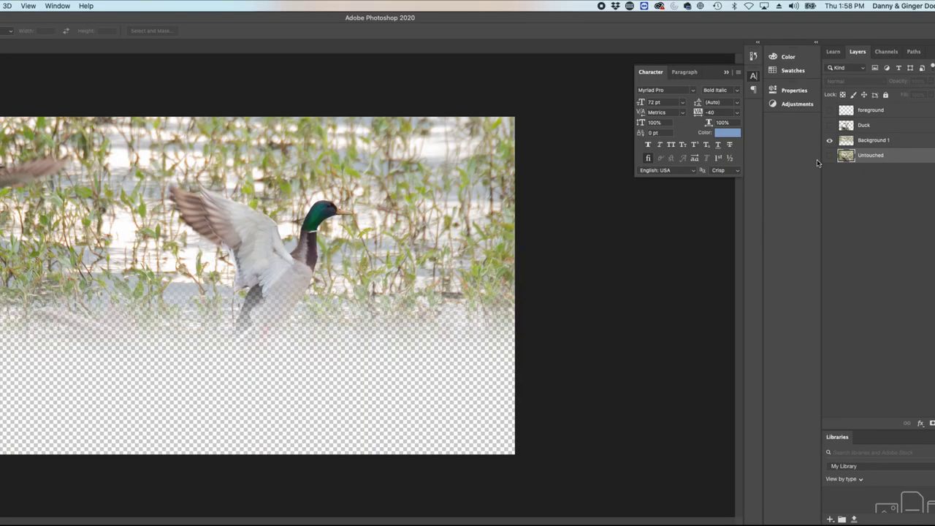
left_click(831, 141)
left_click(831, 110)
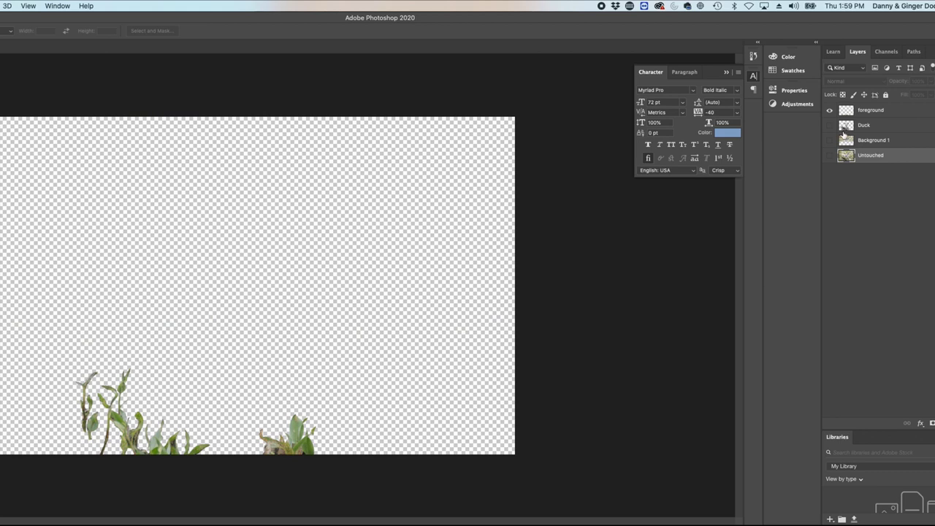
left_click(830, 125)
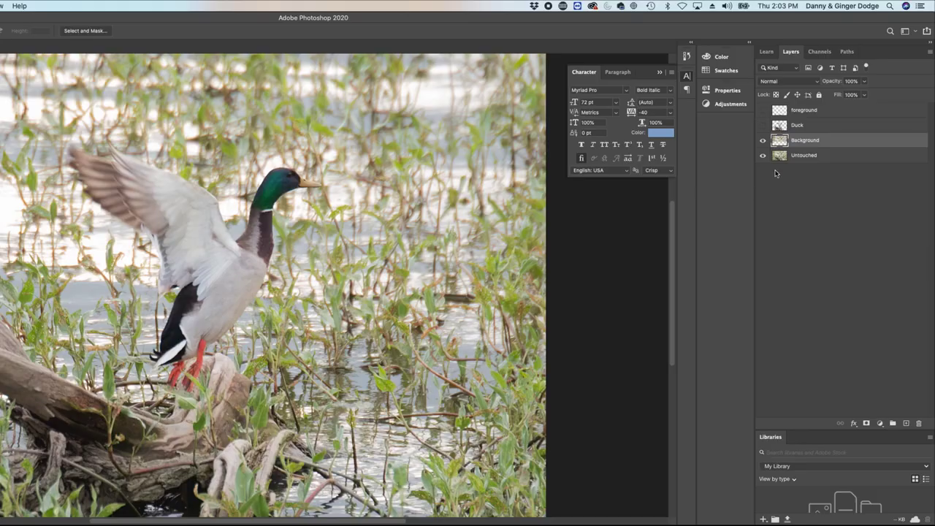
Step: Load Duck Transparency as a new selection and delete that area from the Background layer, with the Untouched and Duck layers hidden
left_click(763, 156)
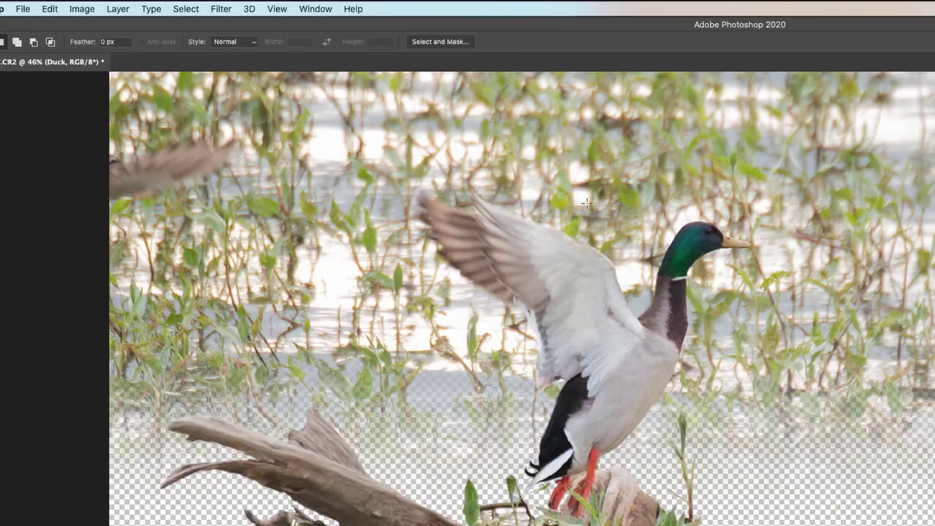
left_click(186, 9)
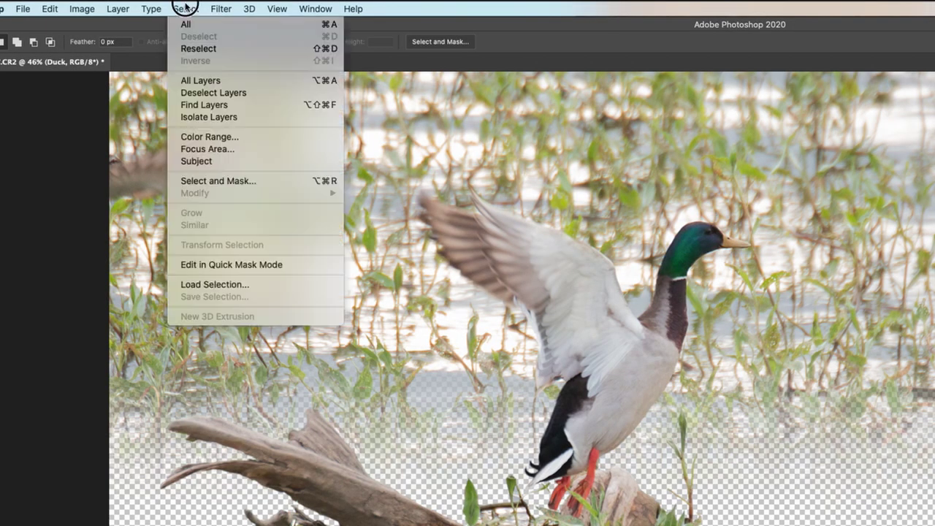
left_click(218, 285)
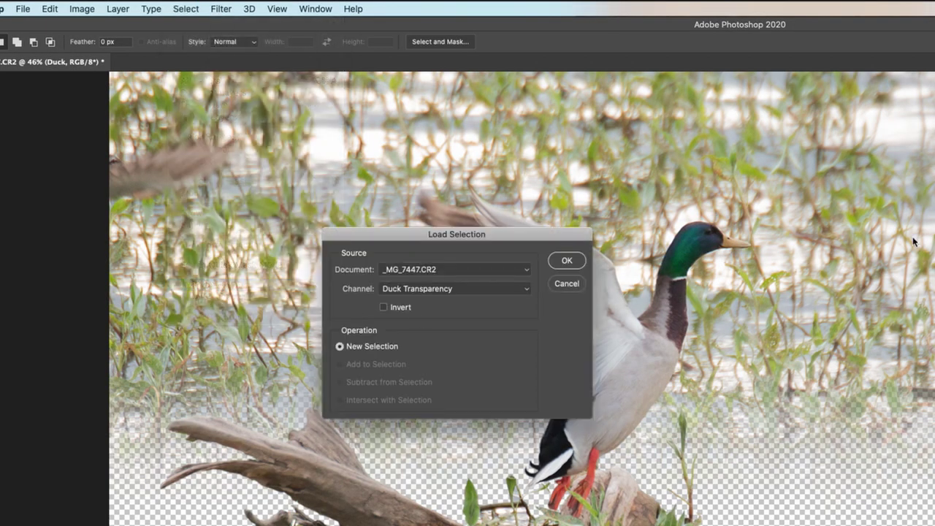
left_click(565, 263)
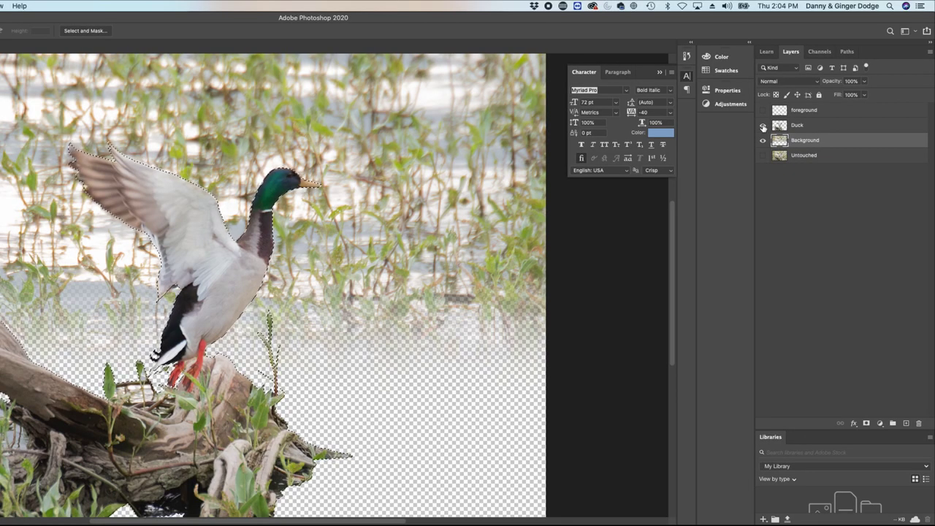
left_click(763, 125)
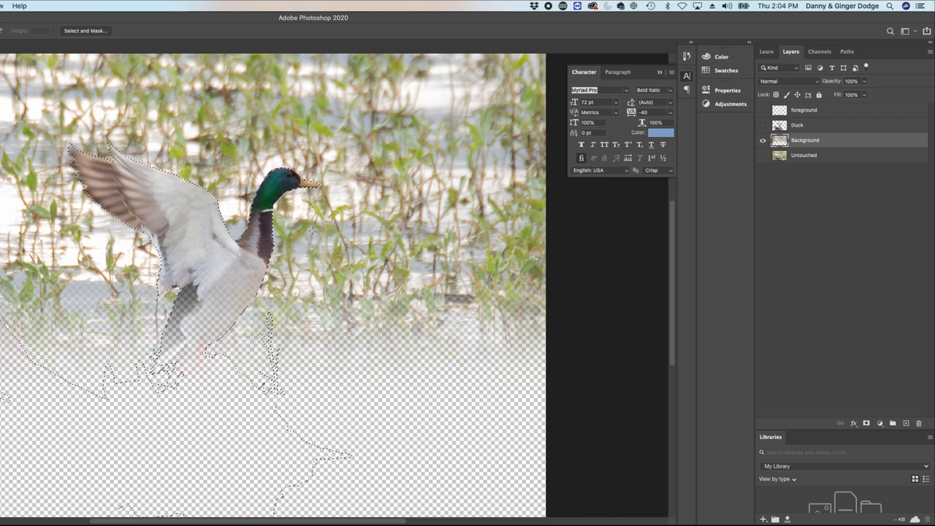
key("Delete")
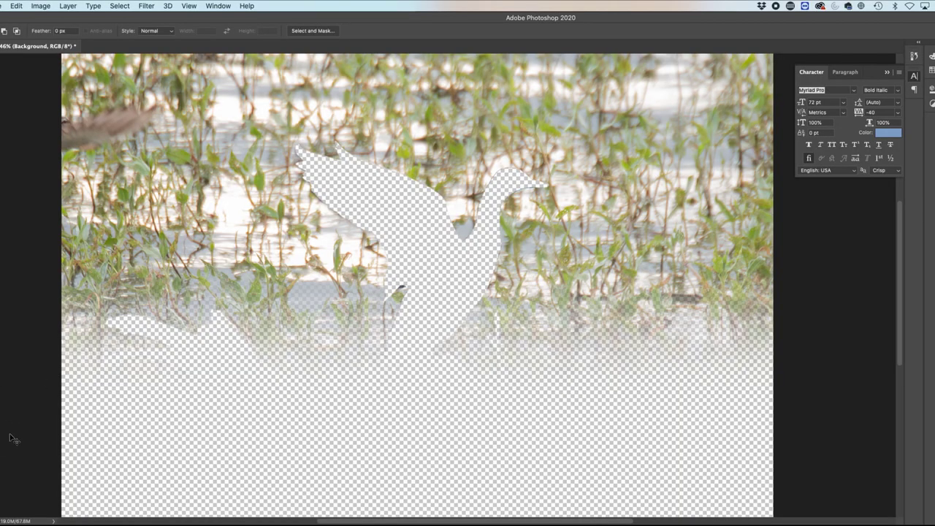
Step: Apply a Gaussian Blur with a 5.2-pixel radius to the Background layer outside the duck cutout
left_click(147, 6)
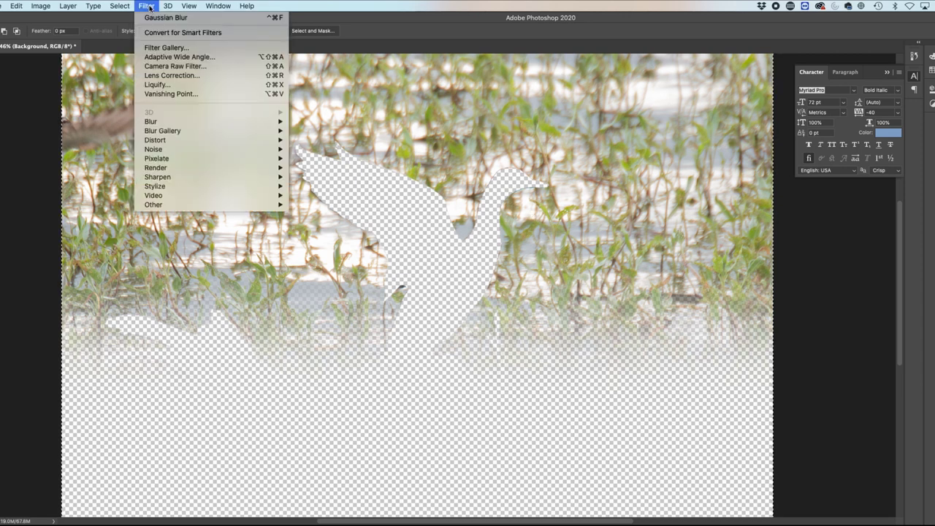
mouse_move(154, 130)
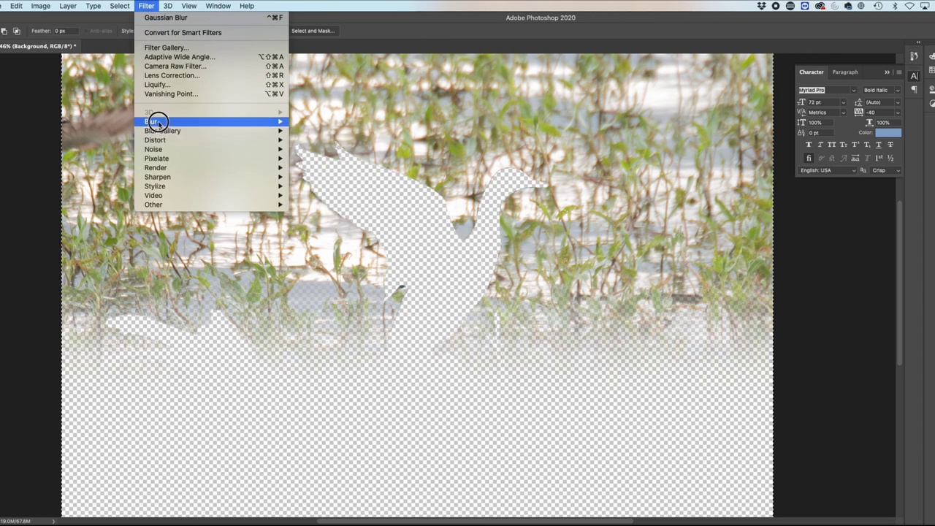
left_click(320, 158)
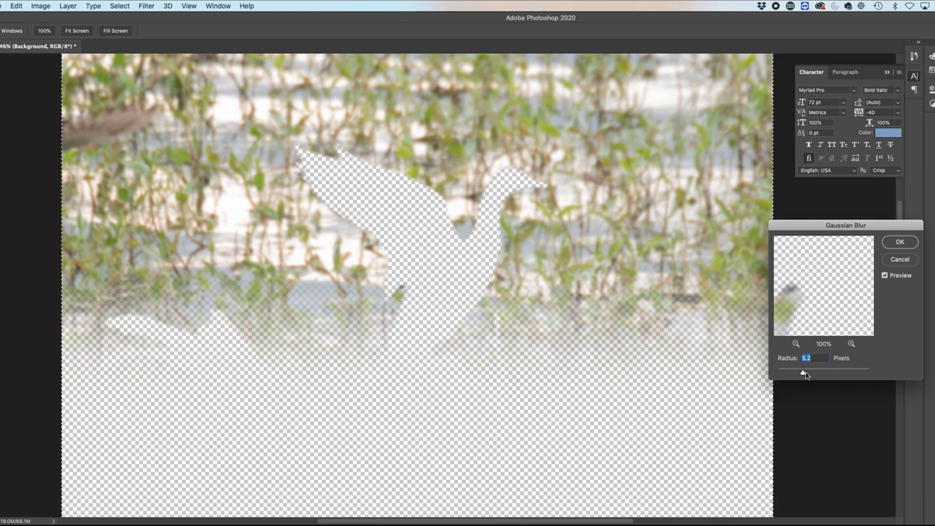
left_click(901, 243)
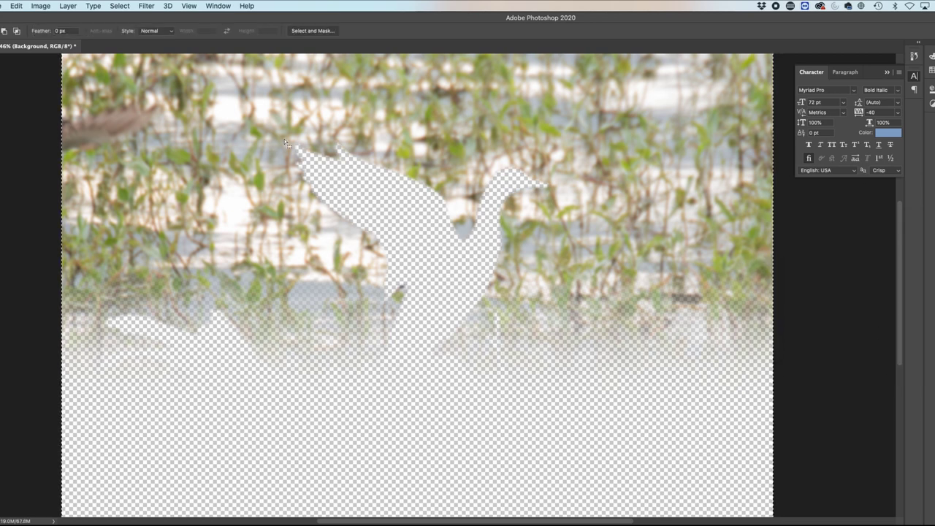
Step: Select the upper part of the image across its full width down to the duck's chest and open it in Select and Mask
key("super+minus")
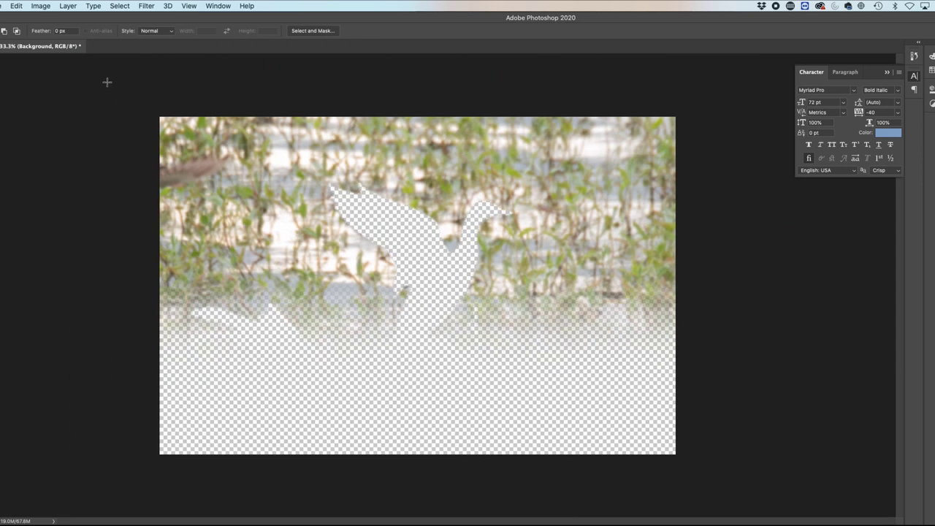
left_click_drag(107, 82, 736, 255)
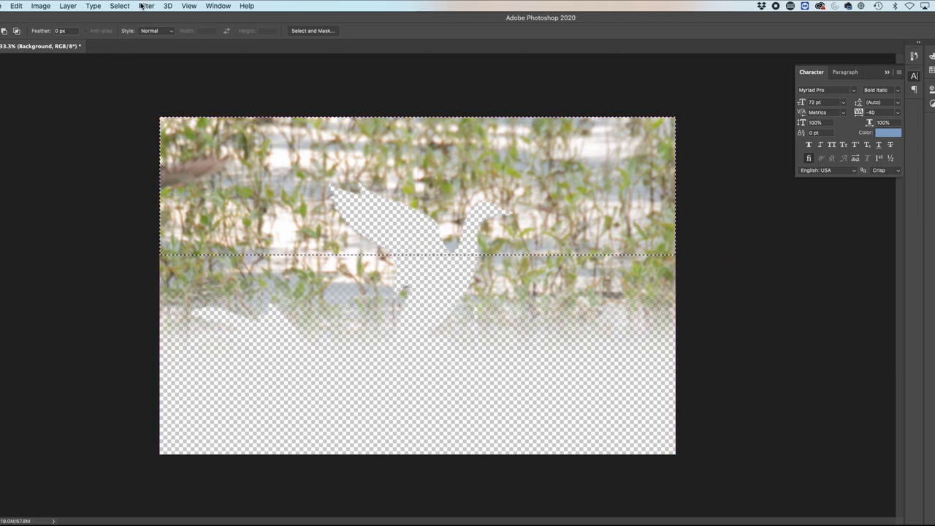
left_click(115, 121)
left_click(118, 7)
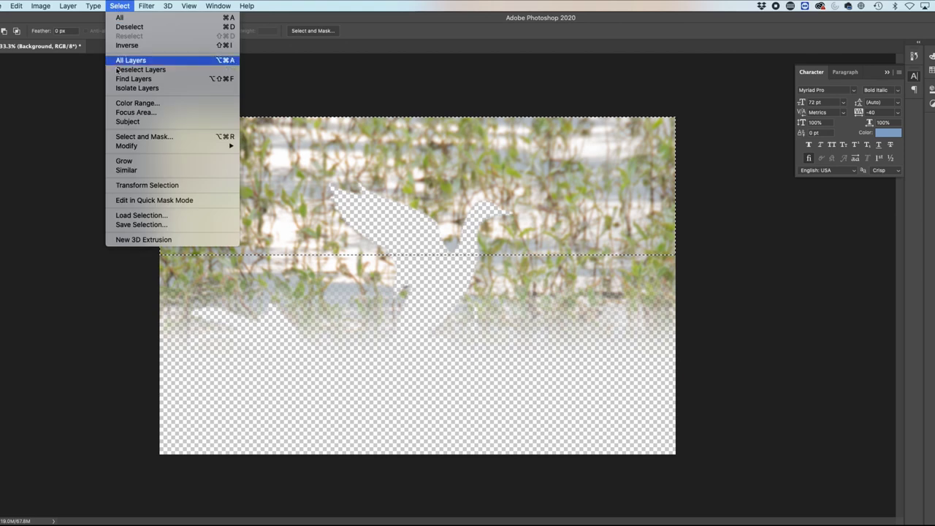
left_click(136, 137)
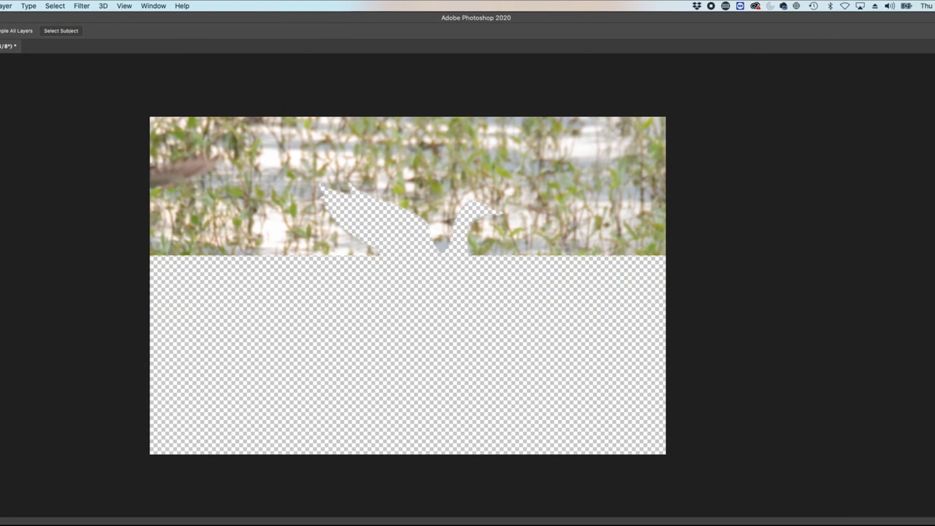
Step: Try a 127.6 px feather on the selection, reset it to 0, then set the feather to 78.2 px and apply it
left_click_drag(803, 318, 882, 318)
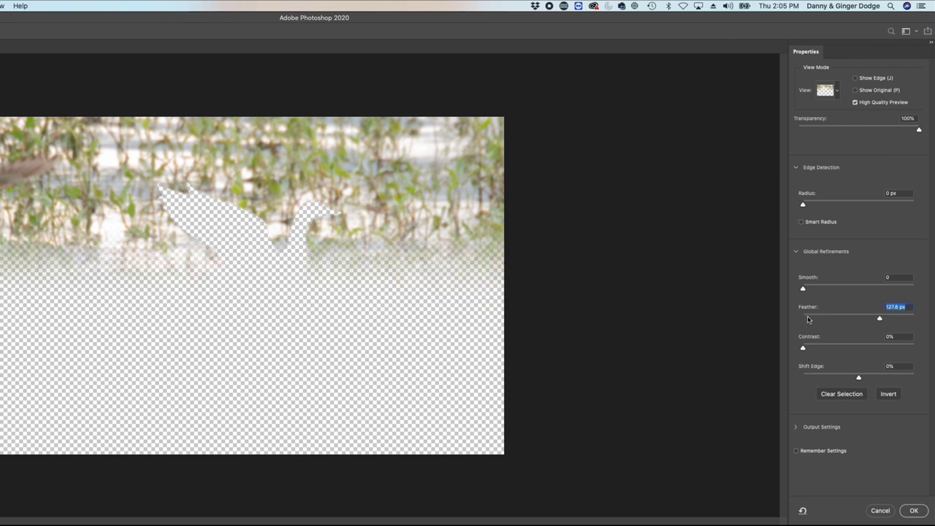
left_click_drag(806, 318, 796, 319)
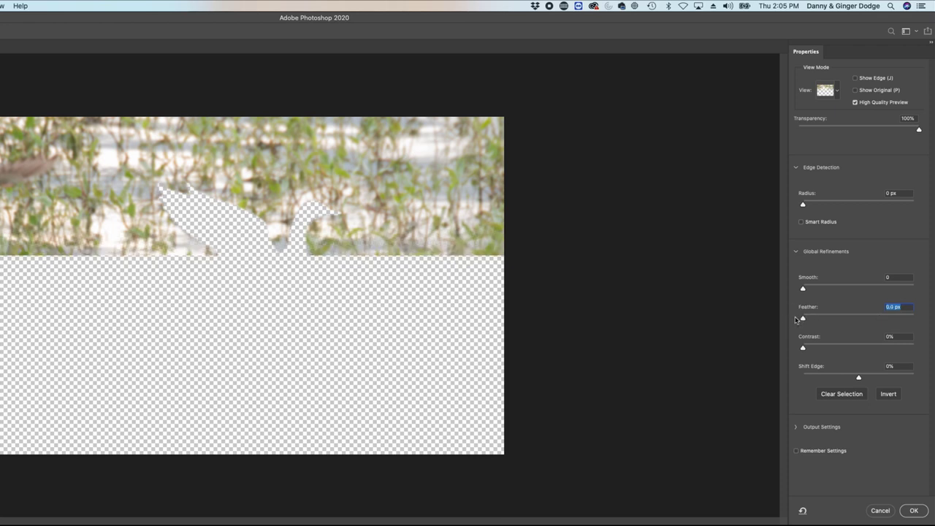
left_click(871, 317)
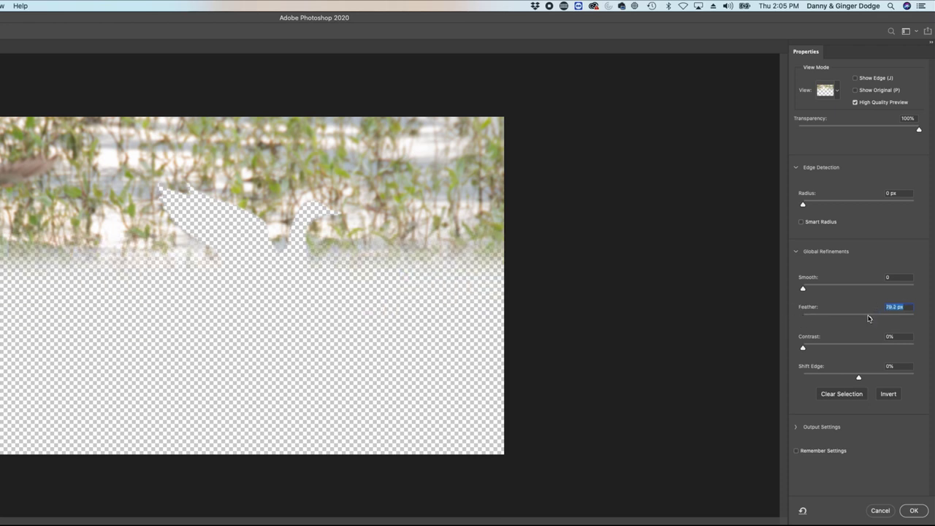
left_click(916, 511)
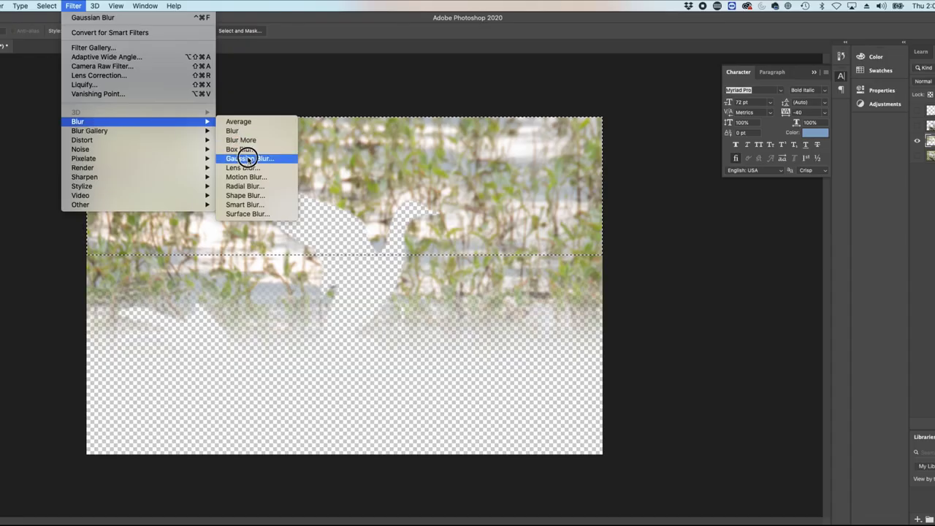
Step: Apply a second Gaussian Blur to the feathered upper area of the Background layer with a radius of 9.5 pixels
left_click(247, 157)
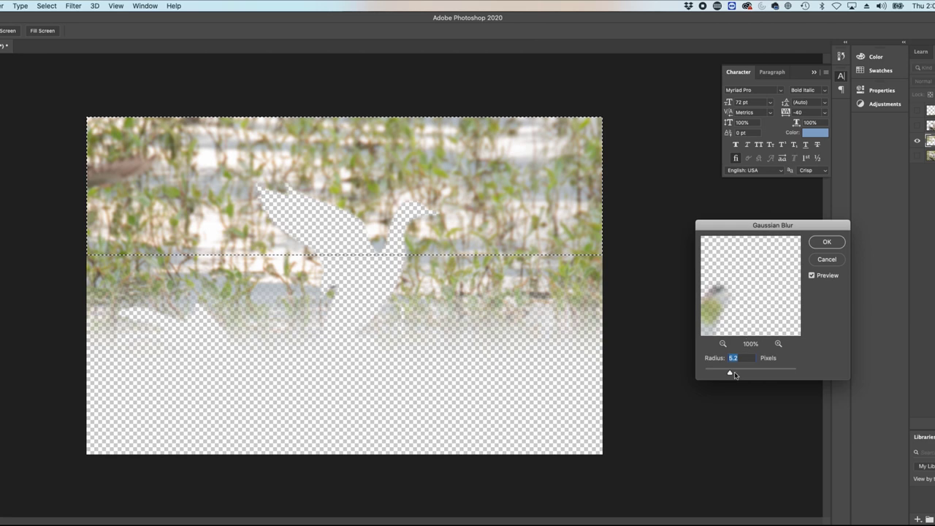
left_click_drag(729, 373, 742, 374)
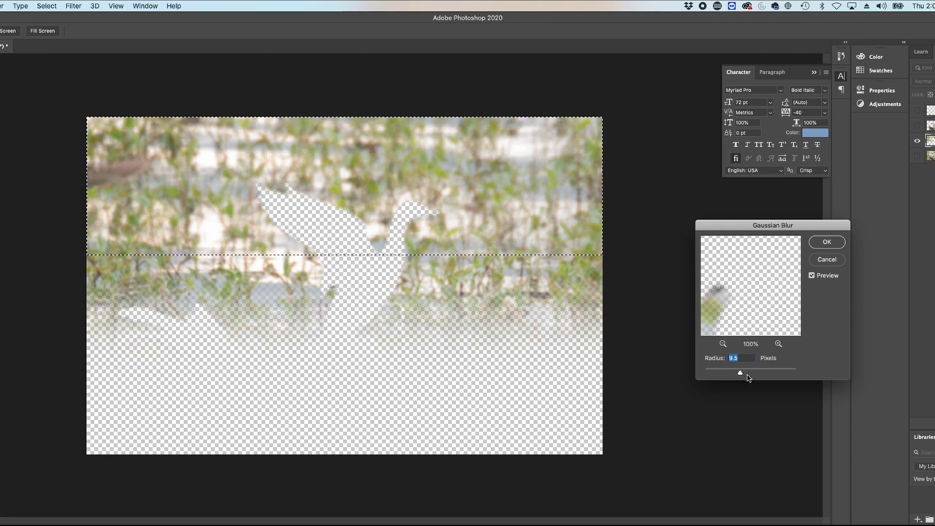
left_click(827, 242)
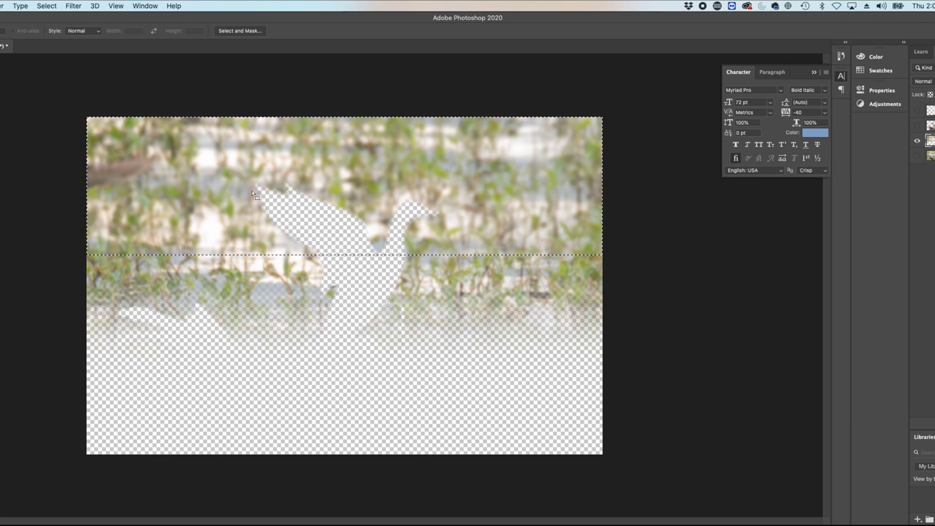
Step: Move the feathered selection up to the level of the duck's head, apply another Gaussian Blur there and deselect
left_click_drag(257, 193, 250, 144)
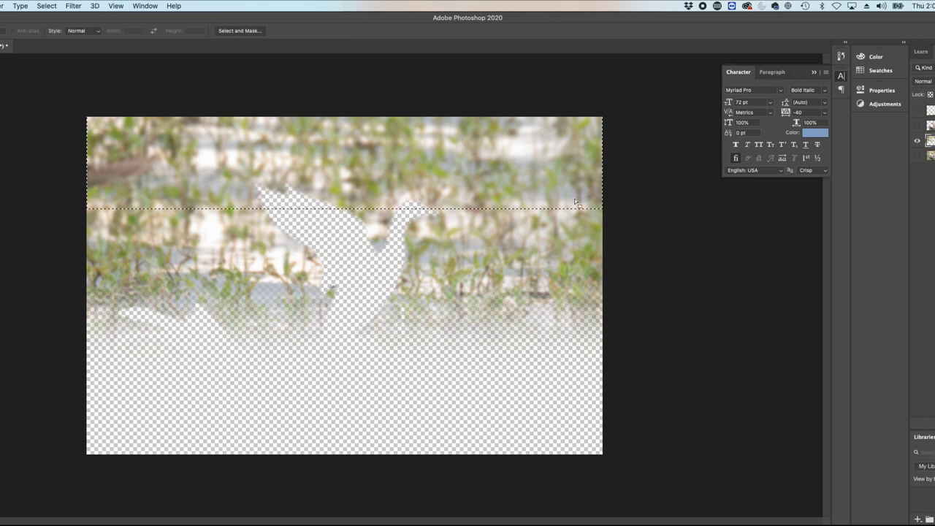
left_click(73, 6)
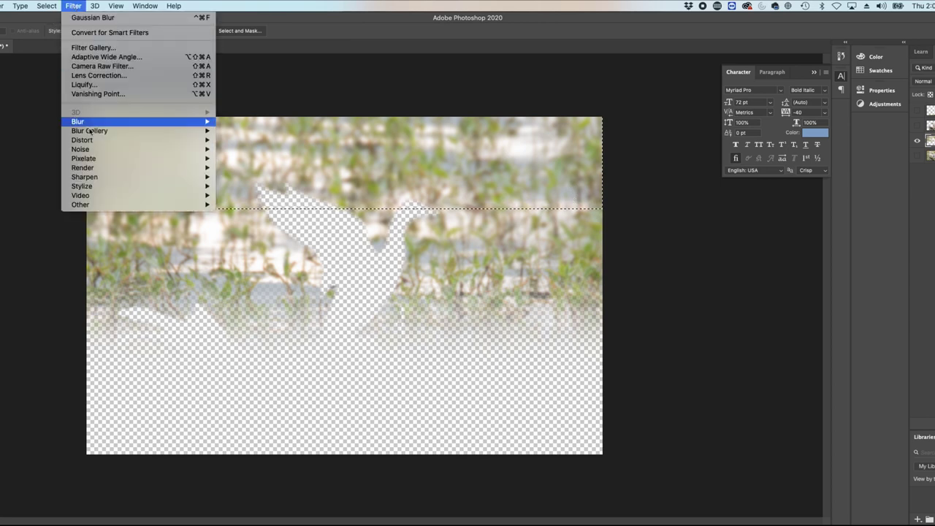
left_click(244, 156)
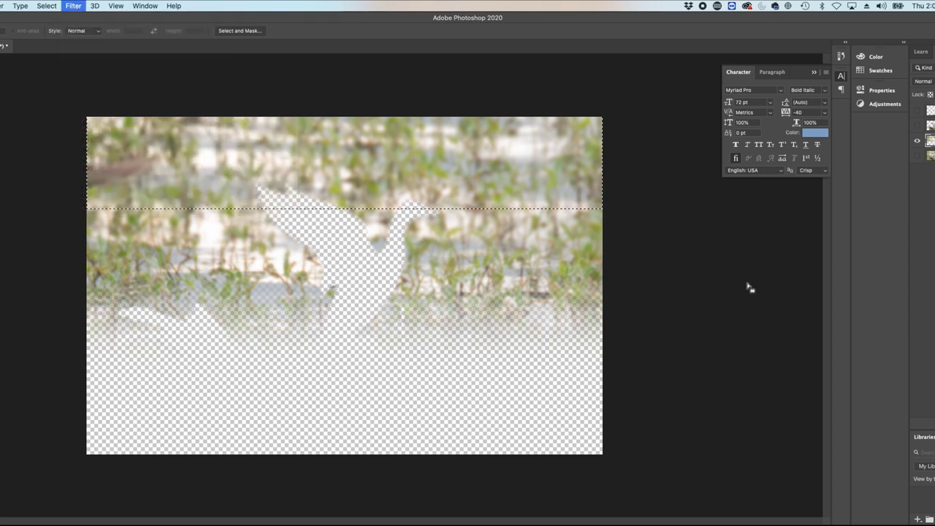
left_click_drag(755, 372, 745, 375)
left_click(826, 244)
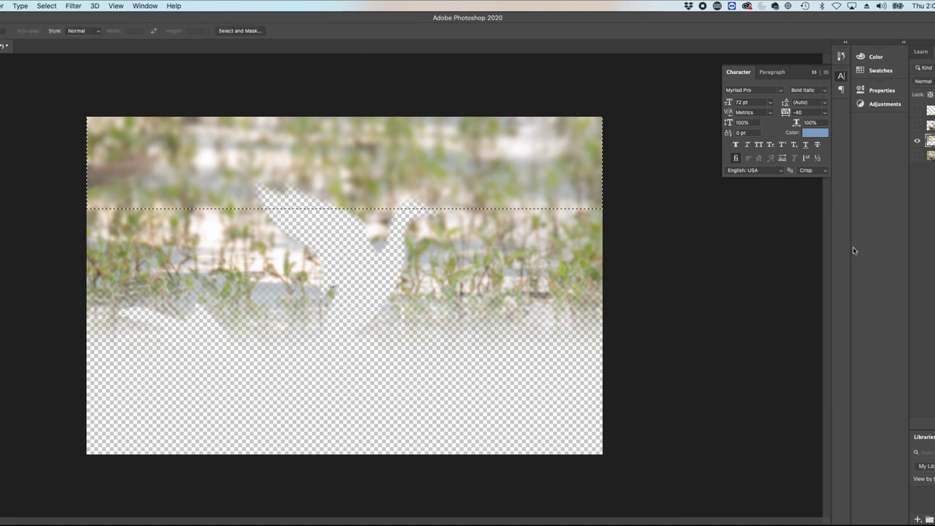
key("super+d")
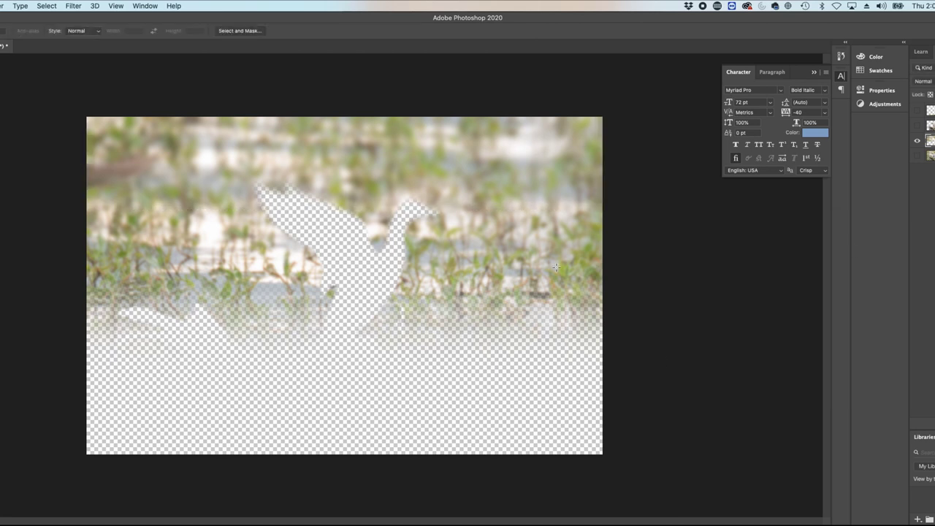
Step: Show the Duck layer again and duplicate the blurred Background layer three times to build up its faded lower edge
left_click(931, 126)
left_click(918, 127)
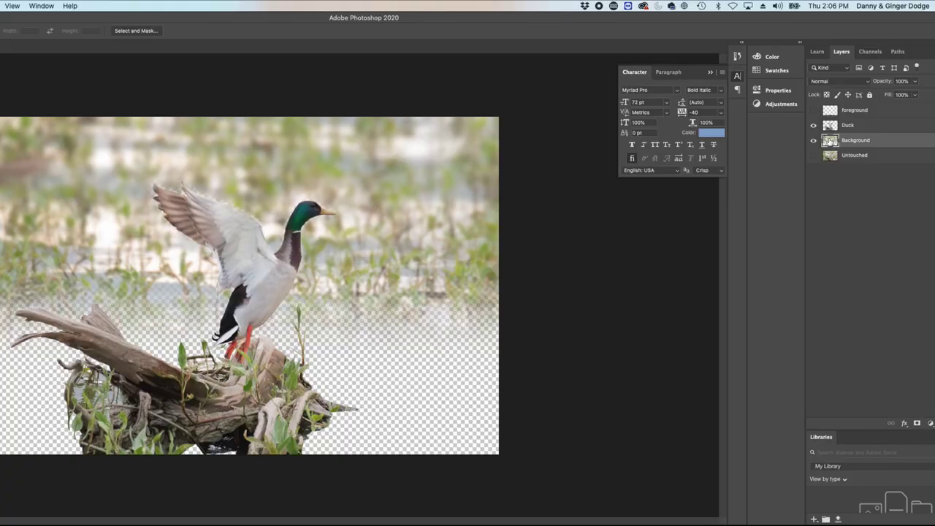
left_click_drag(856, 140, 917, 423)
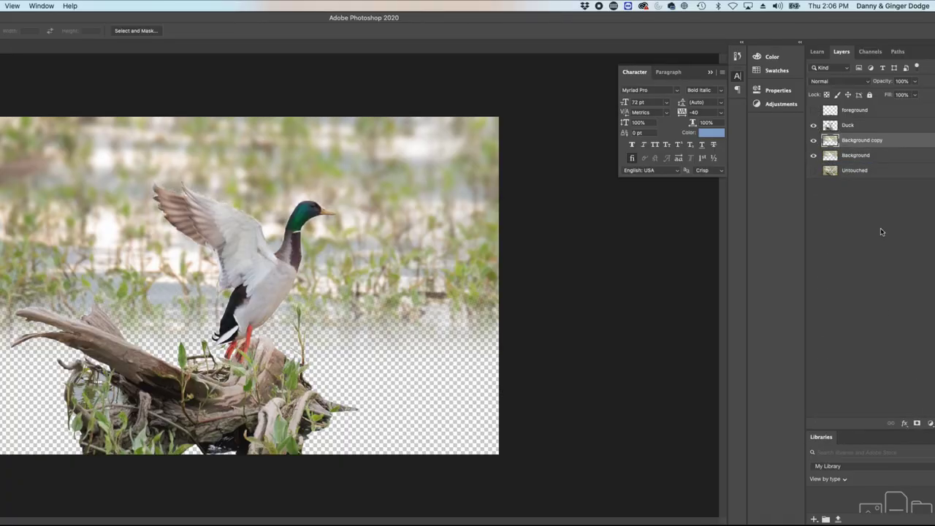
left_click_drag(831, 141, 917, 423)
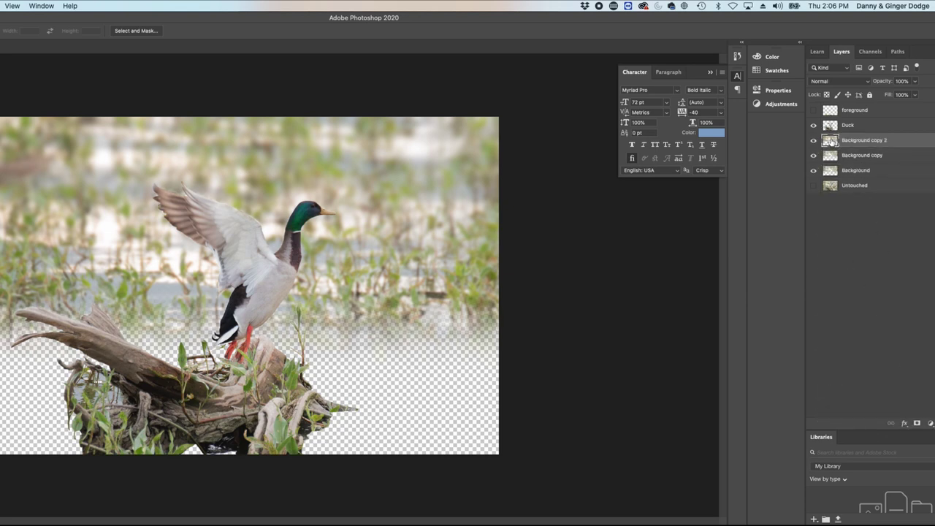
left_click_drag(831, 141, 917, 424)
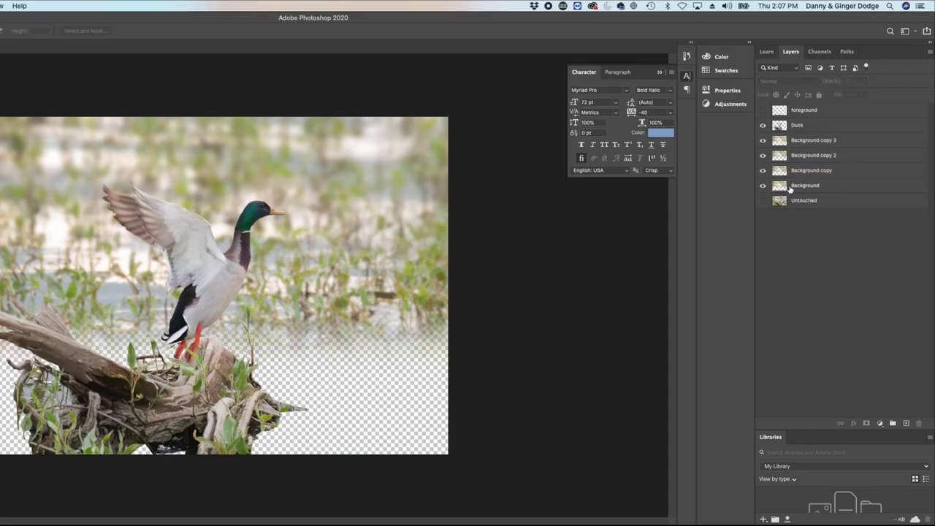
left_click(781, 183)
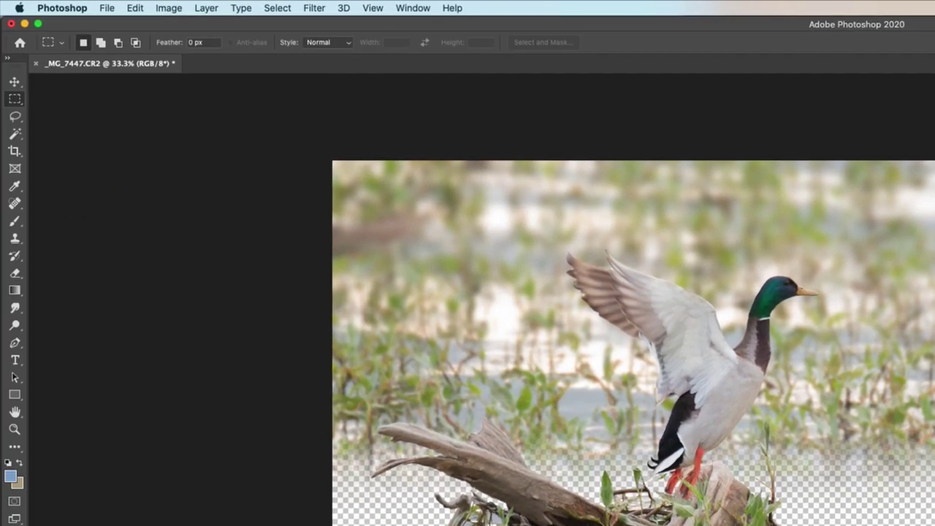
Step: Merge the stacked background copies into one layer and show the Untouched layer beneath it
left_click(206, 10)
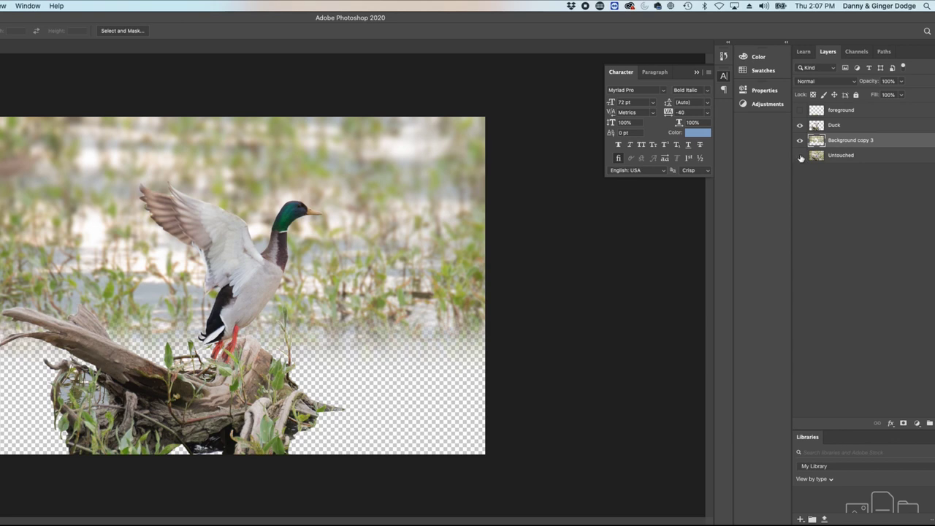
left_click(800, 156)
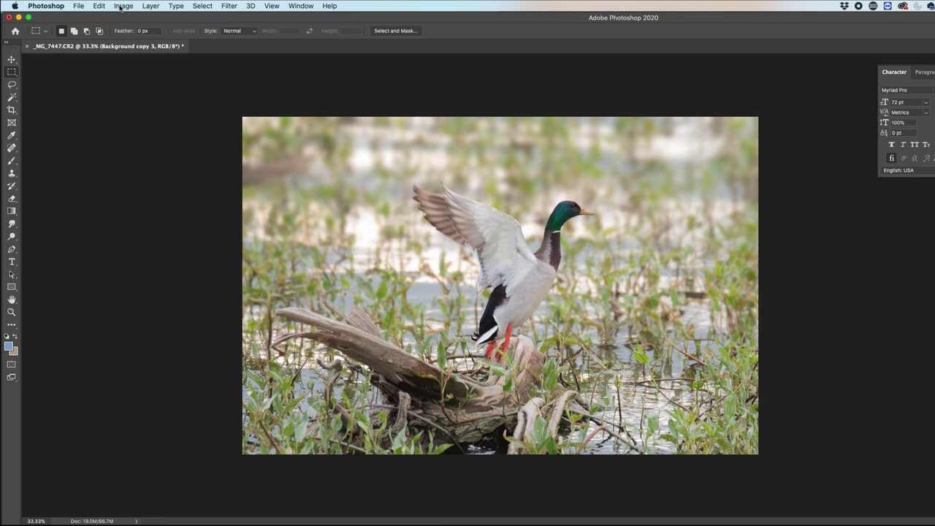
Step: Darken the Background copy 3 layer with Levels, setting the midtone input to 0.61 and the white output to 247
left_click(122, 6)
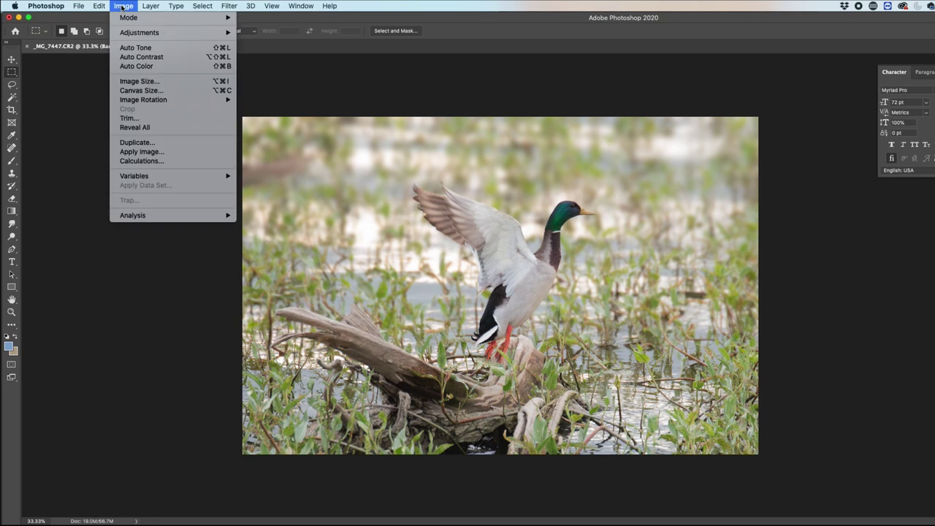
mouse_move(139, 32)
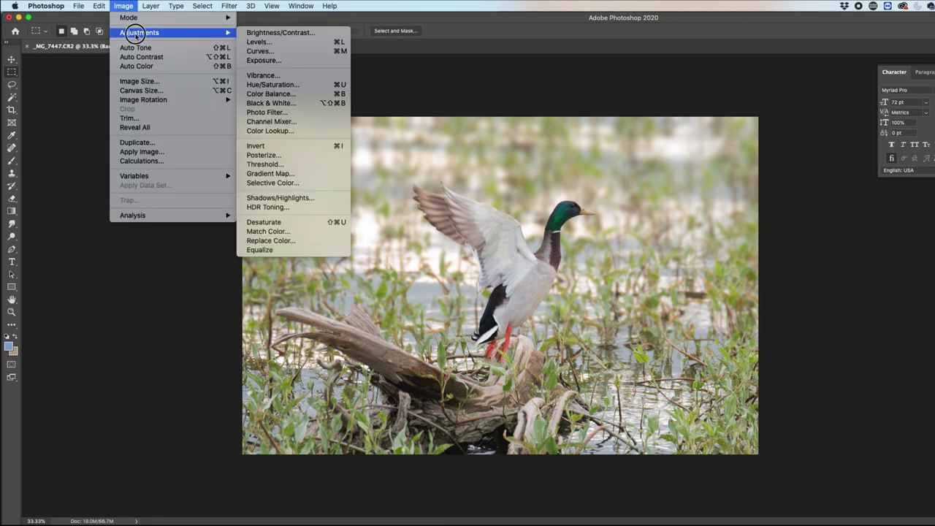
left_click(267, 43)
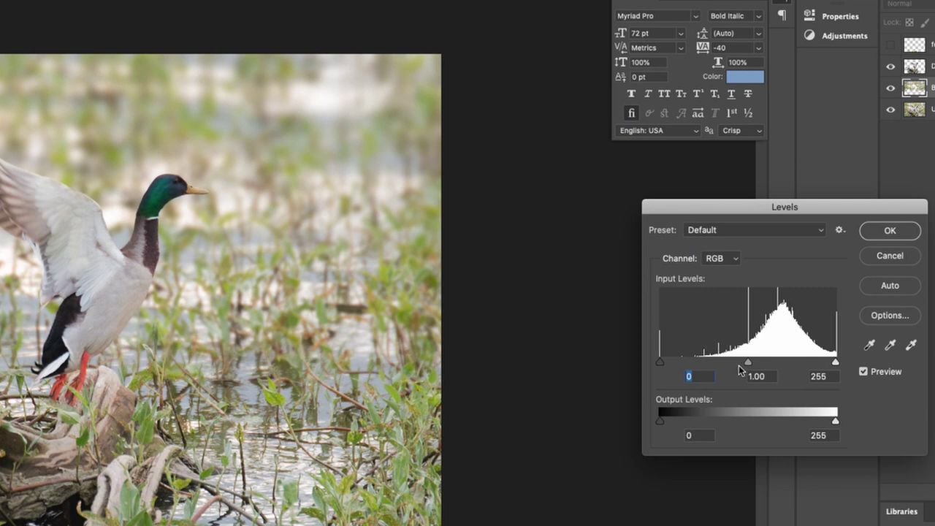
left_click_drag(749, 363, 777, 365)
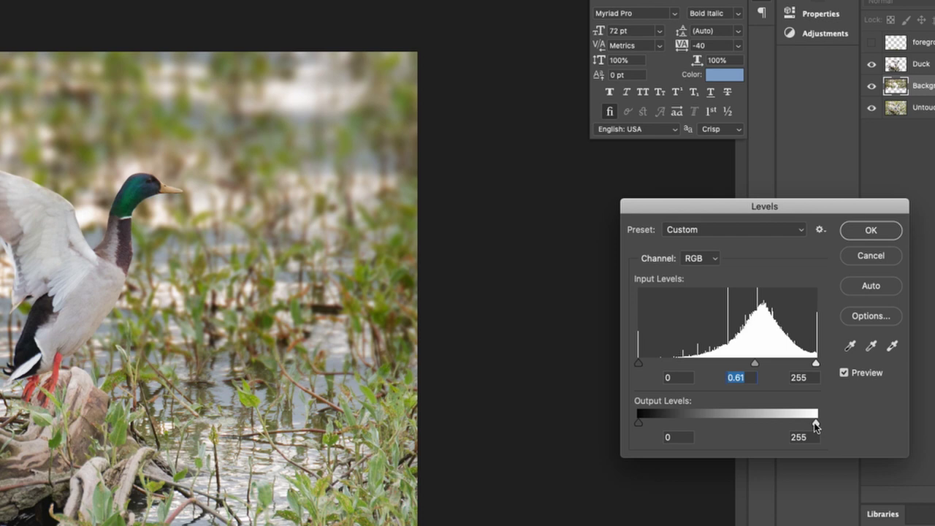
mouse_move(819, 423)
left_mouse_down()
mouse_move(800, 426)
mouse_move(810, 425)
left_mouse_up()
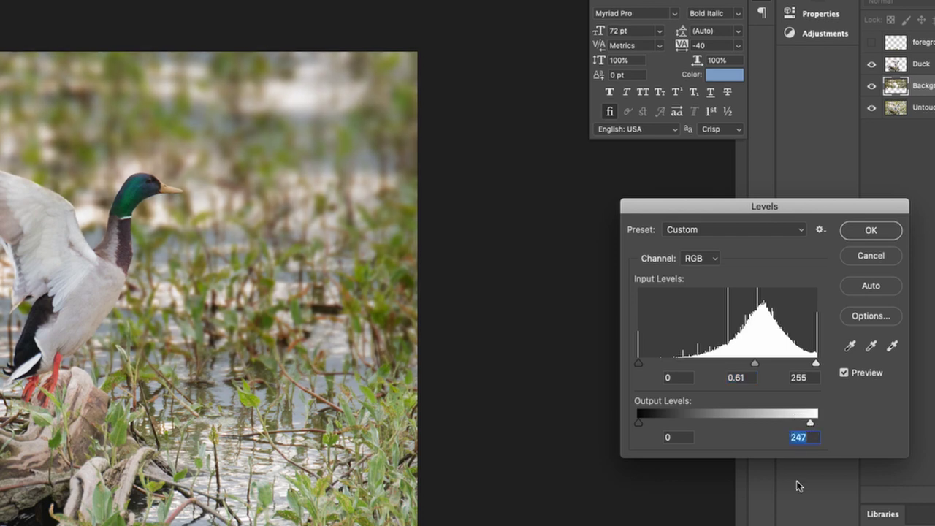
left_click(872, 232)
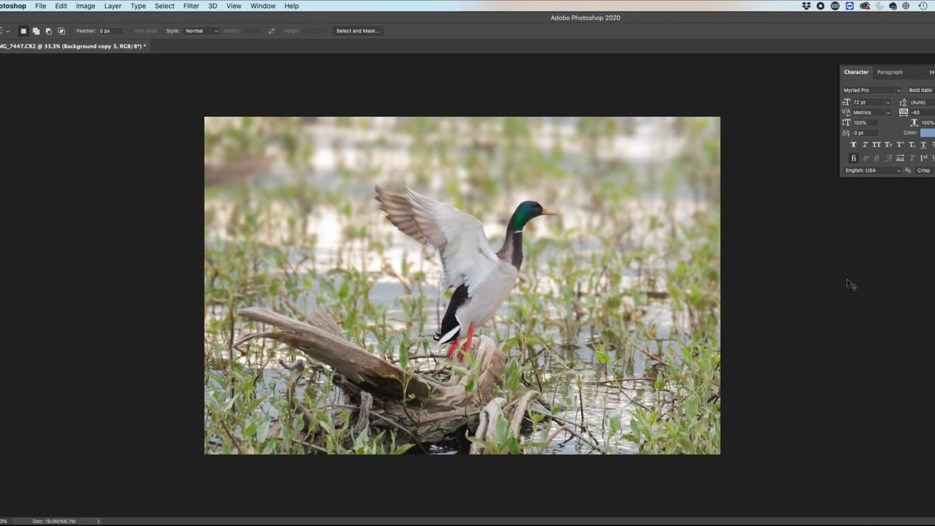
Step: Toggle the Levels adjustment off and on to compare the background before and after
left_click(61, 6)
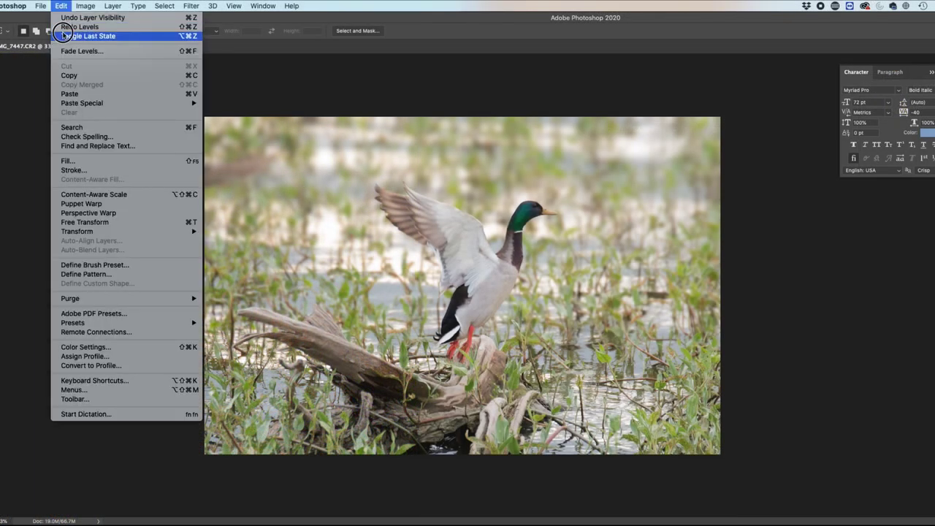
left_click(63, 30)
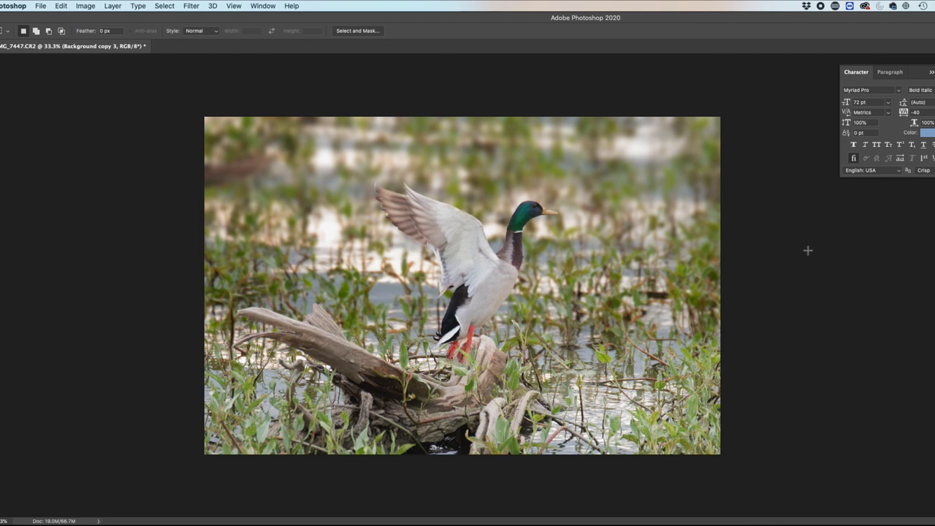
left_click(825, 268)
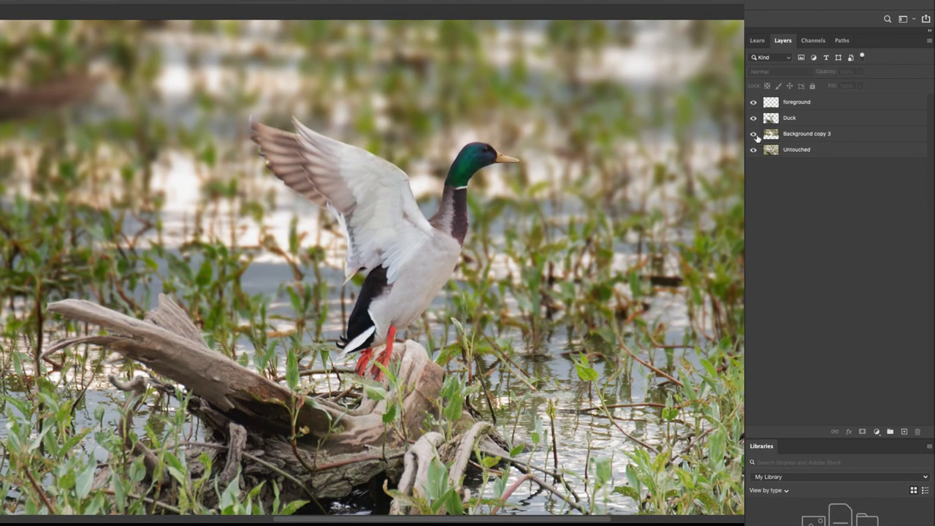
Step: Hide the Duck and Background copy 3 layers, keeping Untouched visible, and duplicate the Untouched layer
left_click_drag(753, 117, 753, 155)
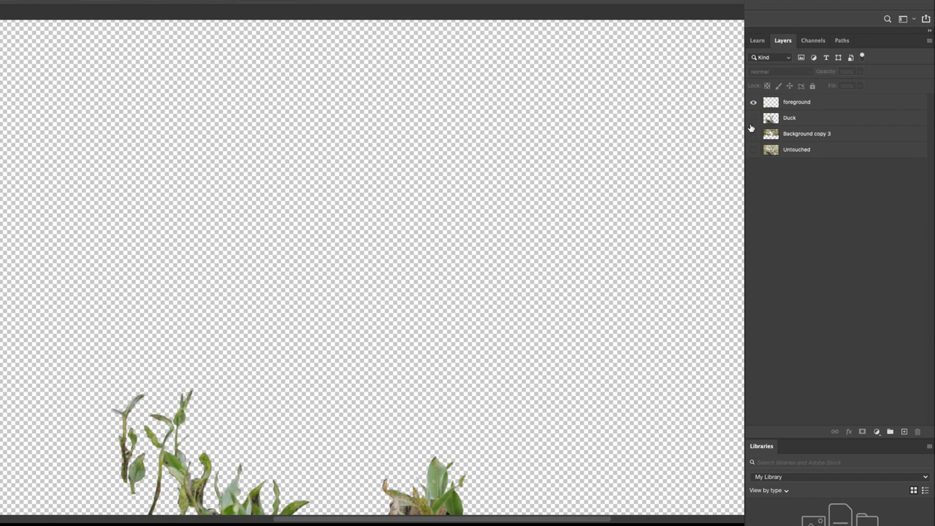
left_click(754, 150)
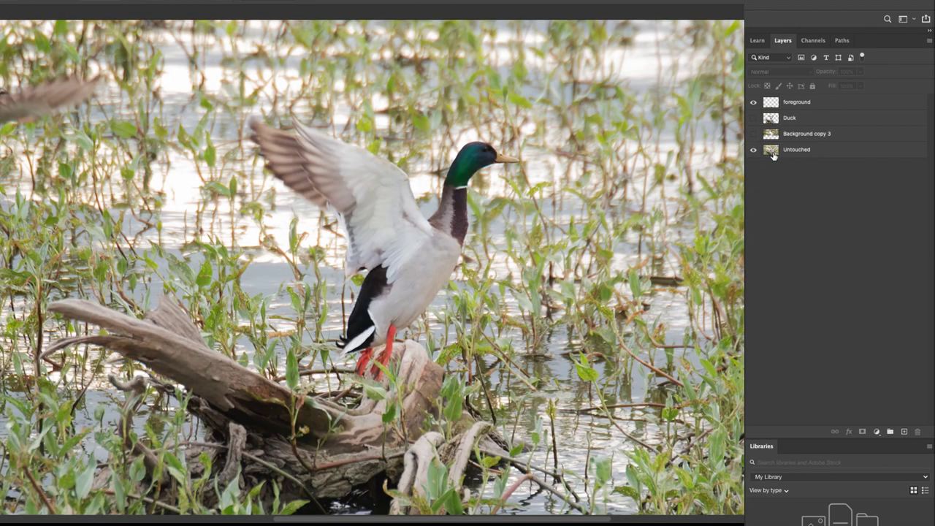
left_click_drag(773, 152, 906, 434)
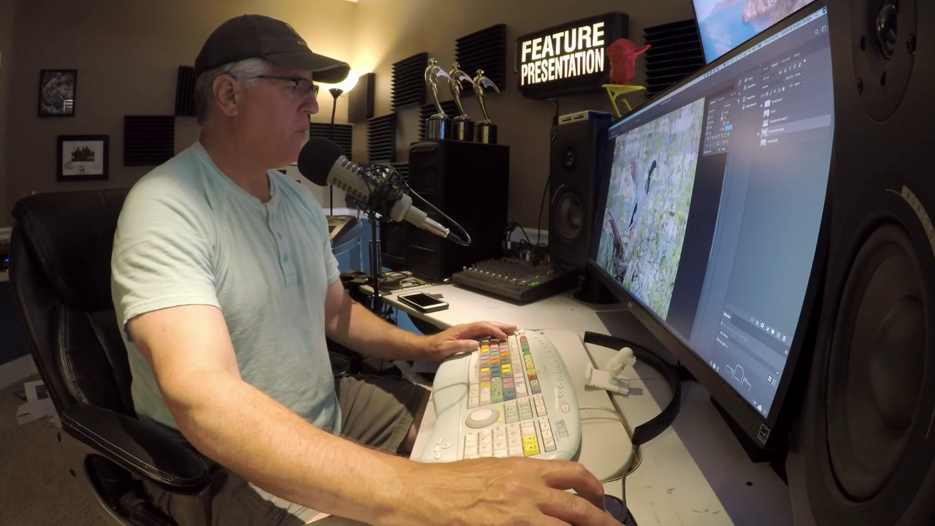
Step: Feather the selection across the lower strip of the Untouched copy layer by 55 px in Select and Mask
key("ctrl+minus")
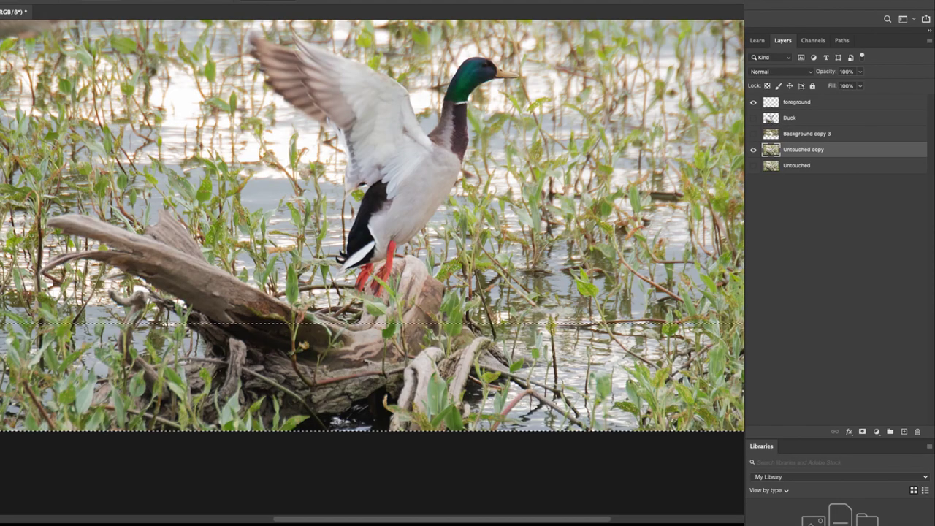
left_click(66, 0)
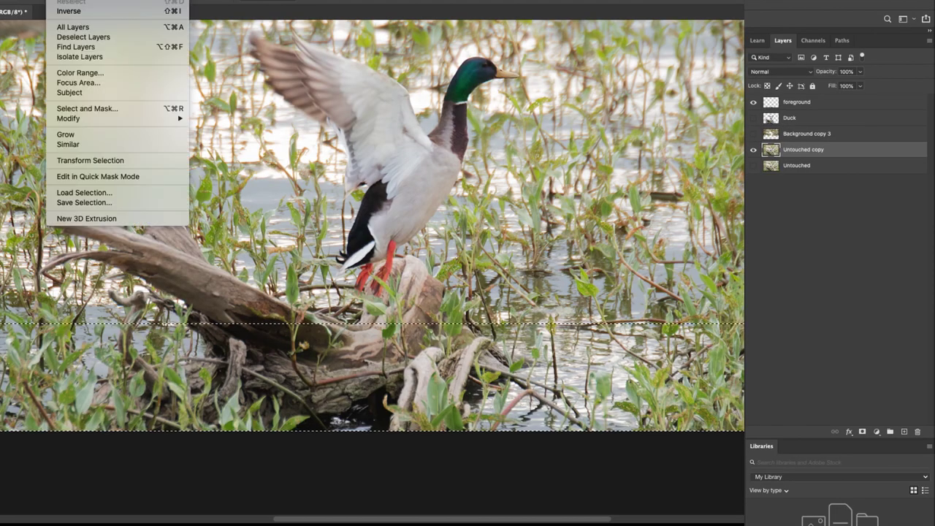
left_click(70, 108)
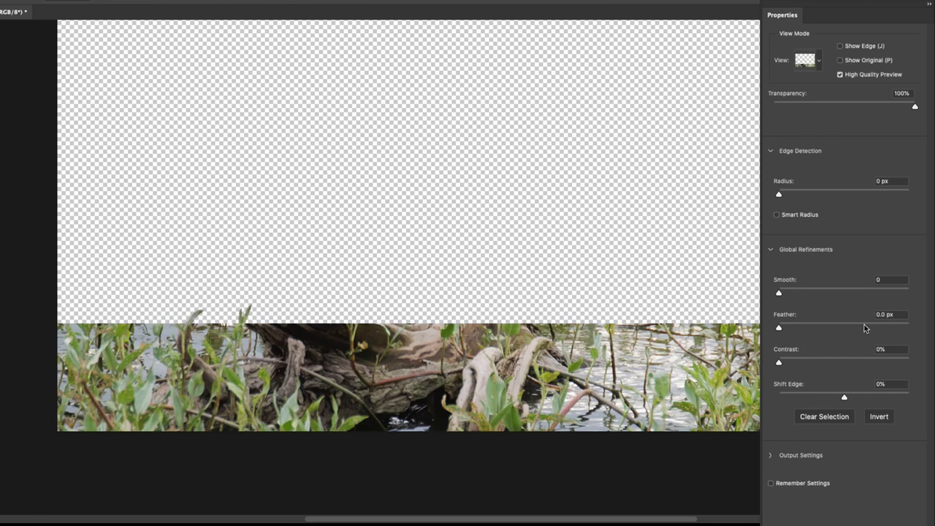
left_click_drag(864, 327, 852, 330)
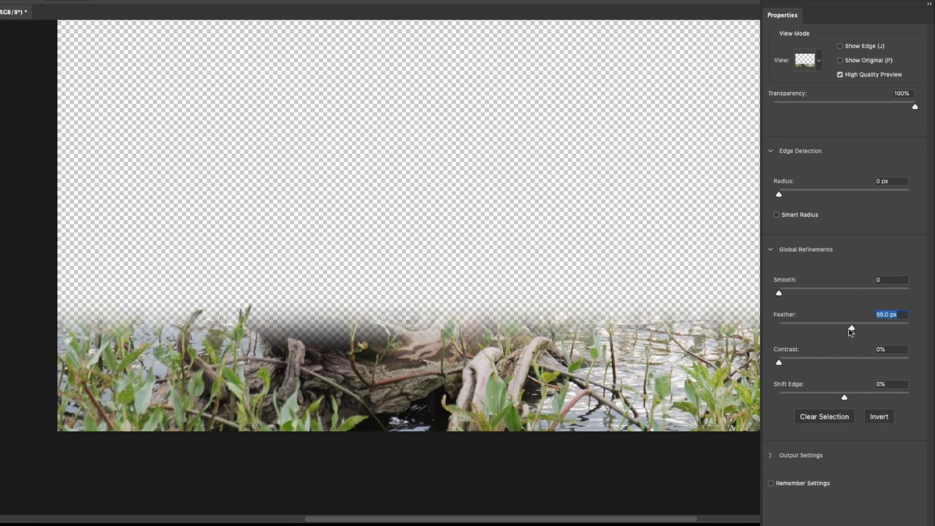
key("Return")
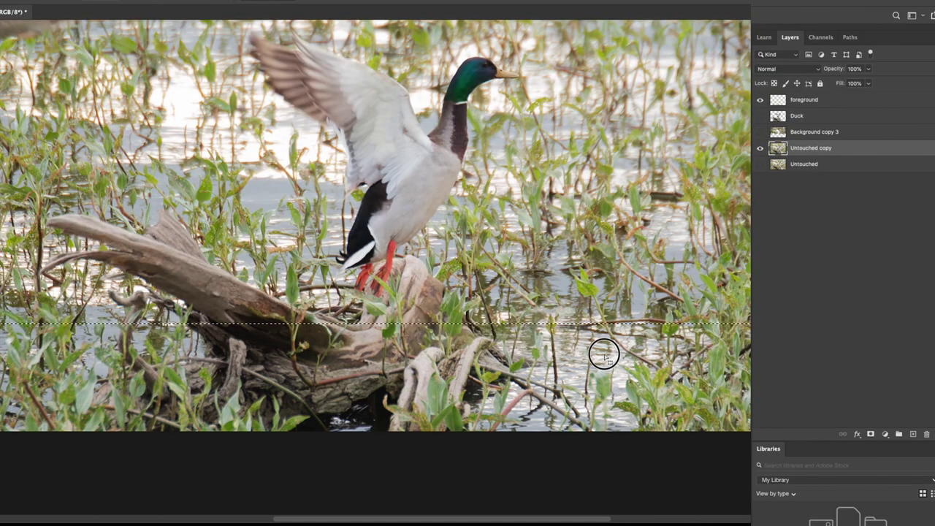
Step: Lower the feathered selection, copy that strip to a new layer and apply a Gaussian Blur of 7.6 pixels
left_click_drag(605, 356, 606, 398)
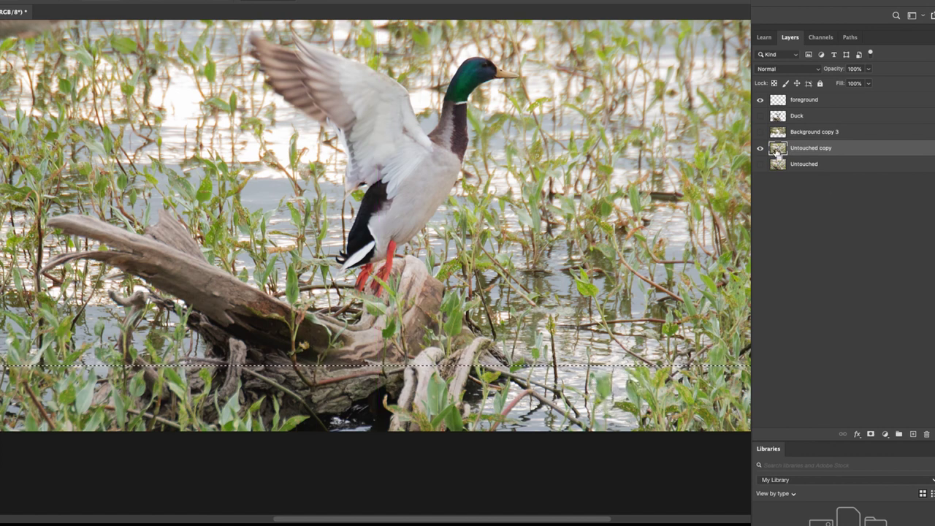
key("ctrl+j")
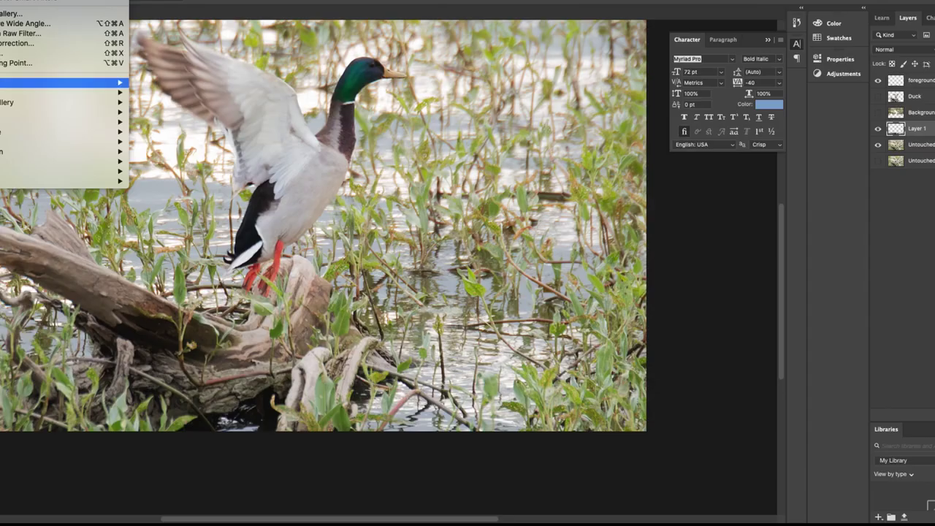
mouse_move(110, 82)
left_click(157, 132)
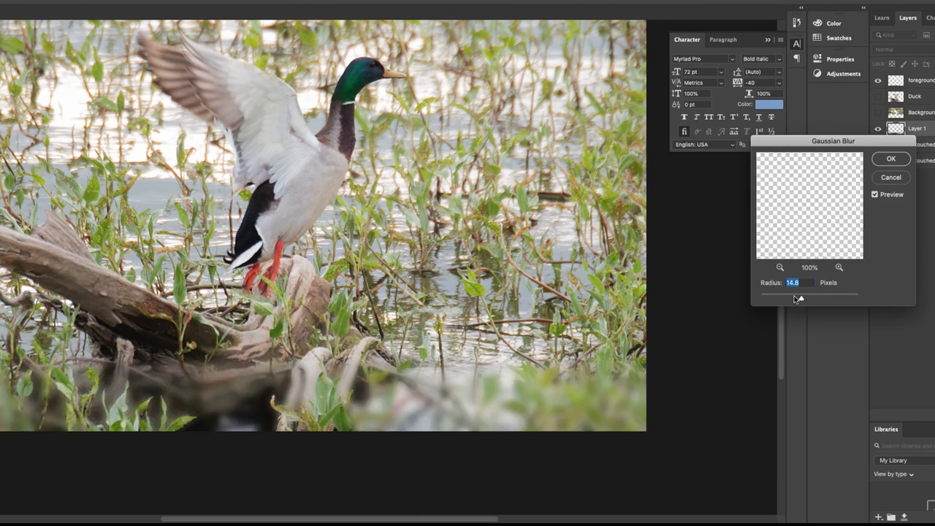
left_click_drag(799, 299, 795, 299)
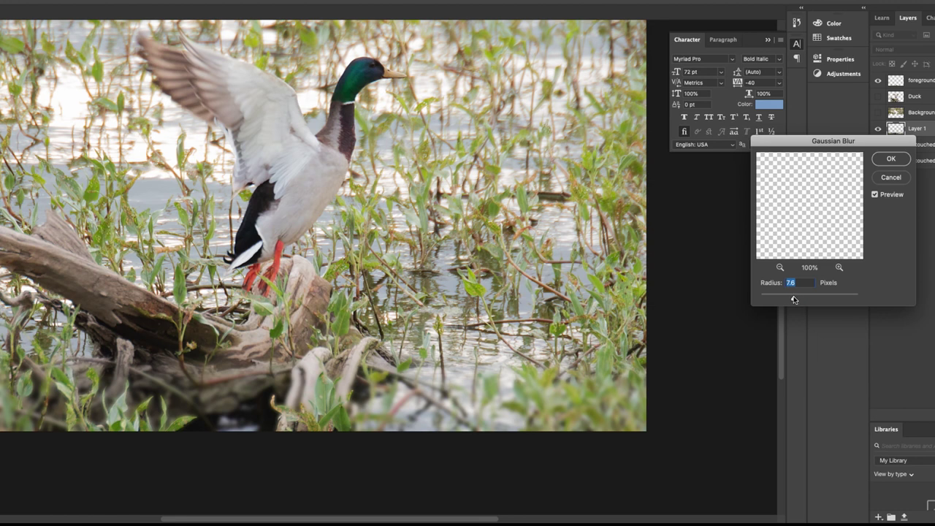
left_click(891, 160)
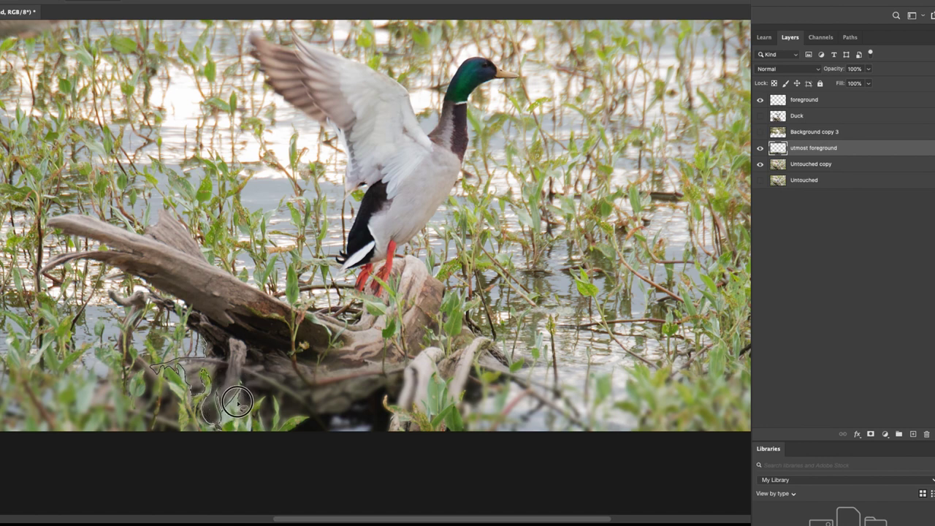
Step: Lasso the log and its nearby plants on the utmost foreground layer and slightly feather the selection
mouse_move(240, 411)
left_mouse_down()
mouse_move(261, 407)
mouse_move(266, 429)
mouse_move(277, 411)
mouse_move(296, 424)
mouse_move(429, 408)
mouse_move(442, 377)
mouse_move(472, 420)
mouse_move(494, 341)
mouse_move(368, 317)
mouse_move(324, 324)
mouse_move(238, 291)
mouse_move(180, 290)
mouse_move(195, 338)
mouse_move(209, 341)
left_mouse_up()
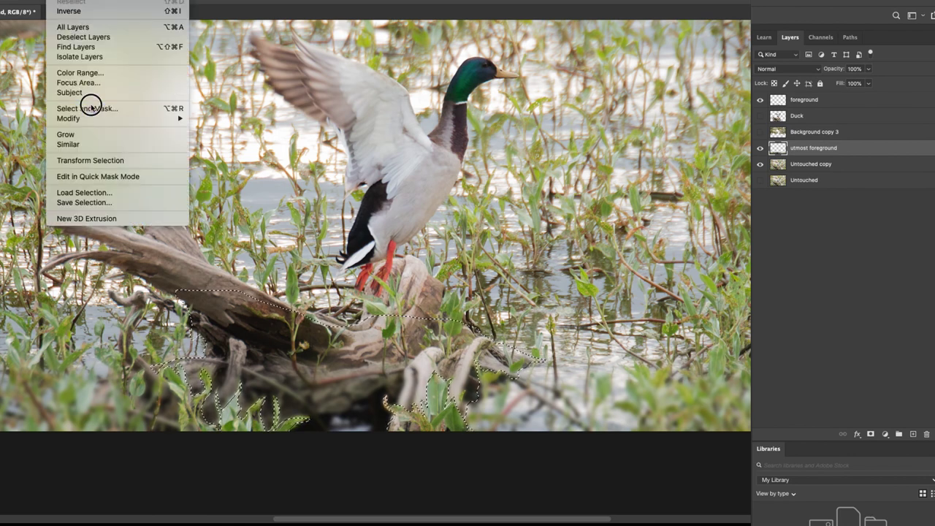
left_click(91, 107)
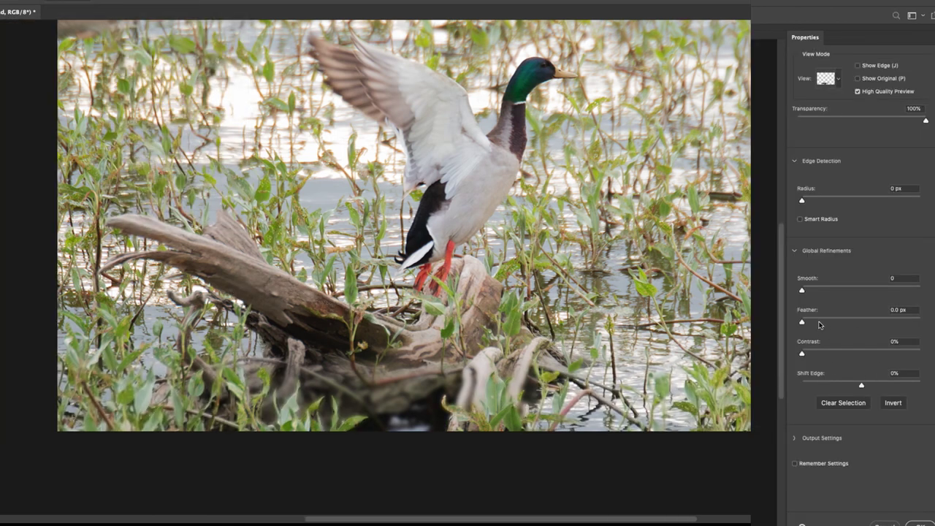
left_click_drag(813, 323, 808, 324)
left_click(922, 523)
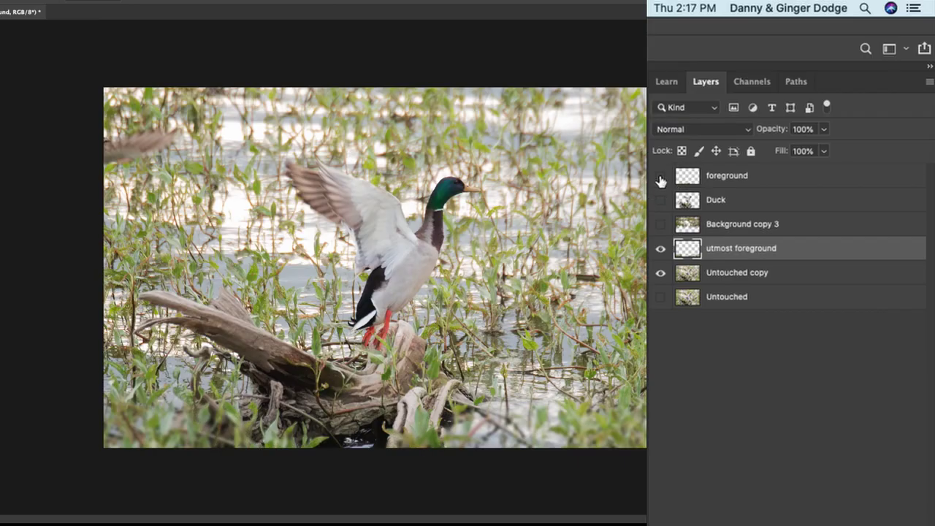
Step: Isolate the foreground layer and toggle its visibility to examine the cut-out plants
left_click(661, 179)
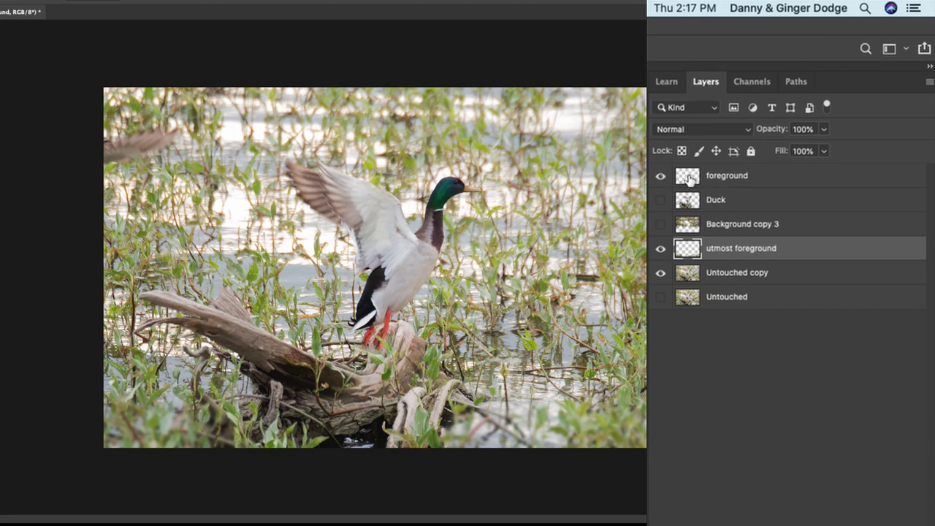
left_click_drag(660, 271, 661, 249)
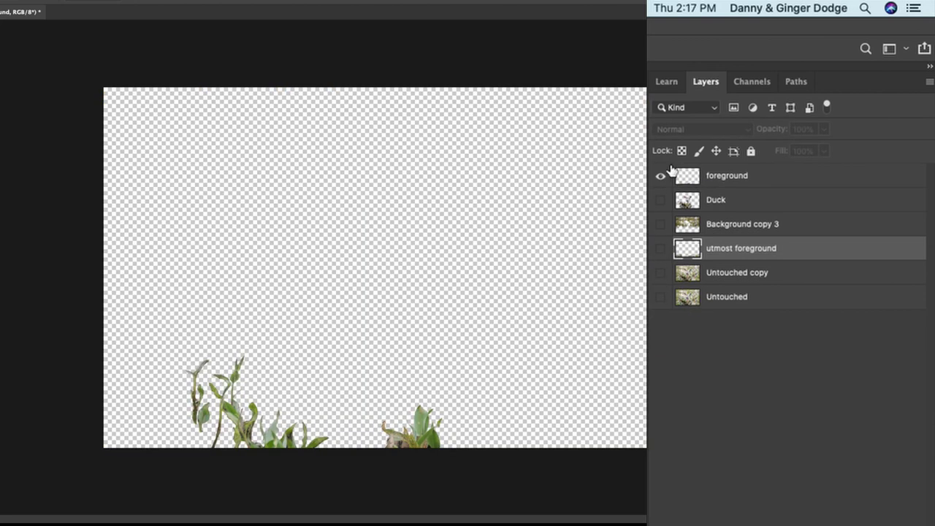
left_click(661, 180)
left_click(661, 180)
left_click(661, 180)
left_click(661, 180)
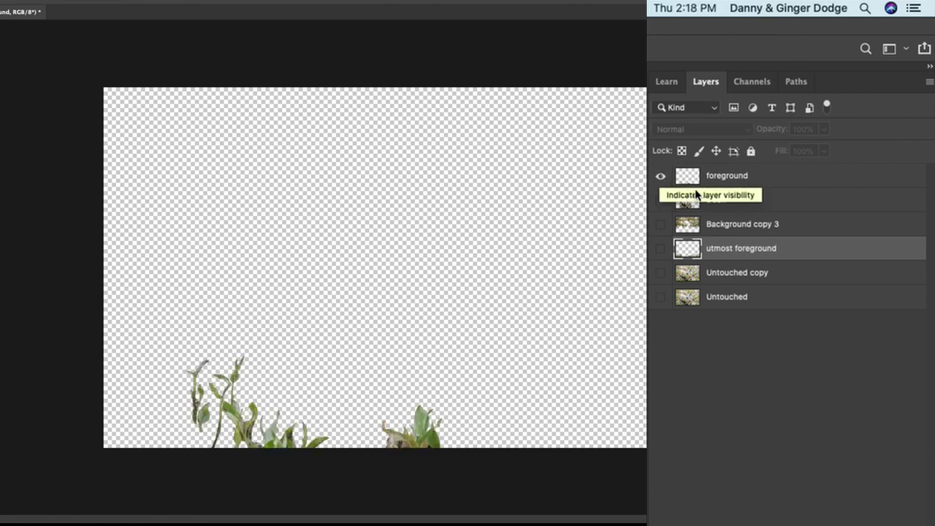
Step: Show the layers above the Untouched original and apply a Gaussian Blur of 9.5 pixels to the foreground layer
left_click(690, 180)
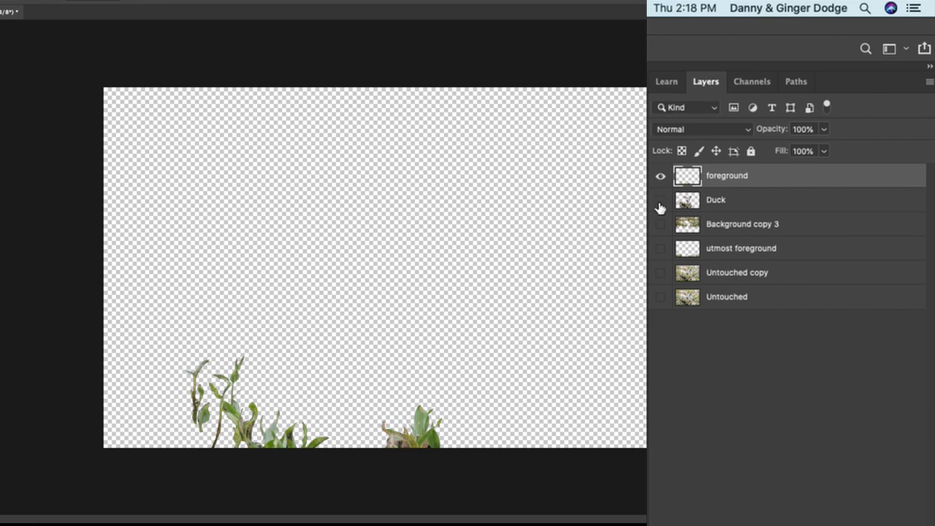
left_click_drag(660, 208, 660, 276)
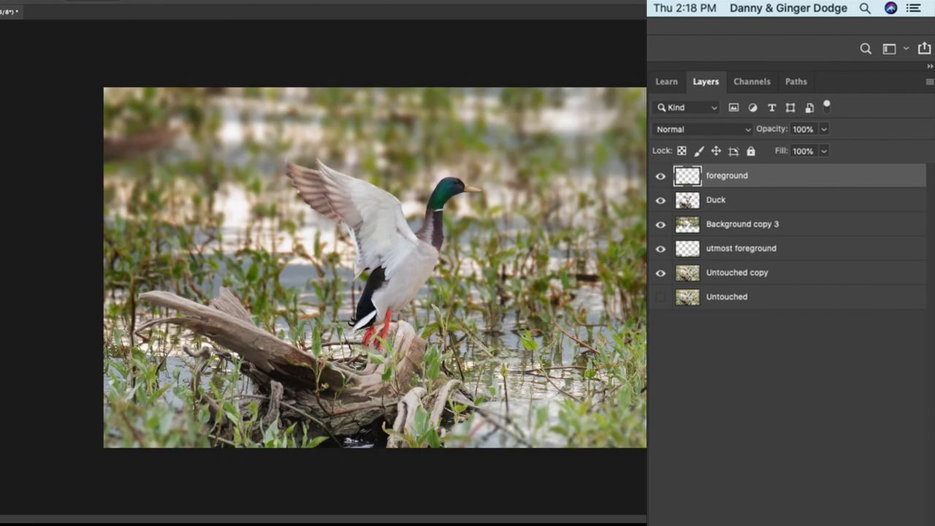
mouse_move(99, 92)
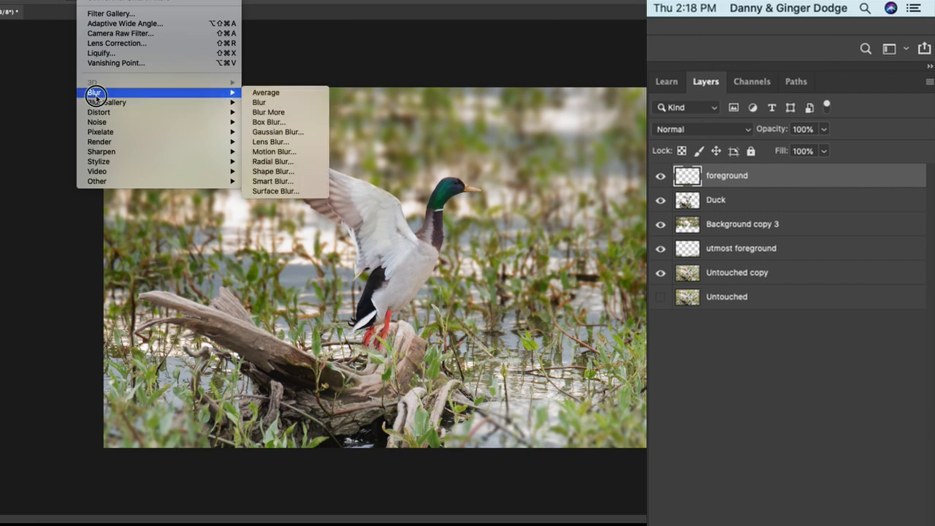
left_click(285, 136)
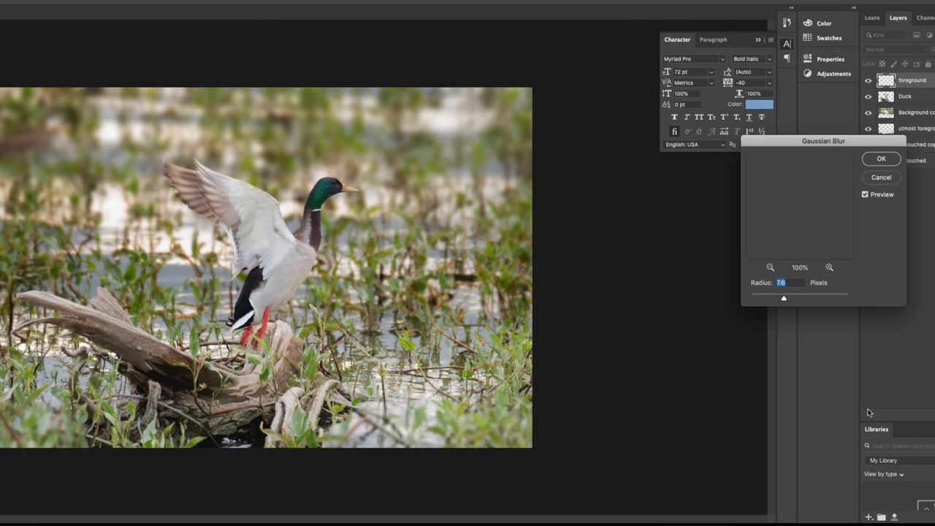
mouse_move(787, 300)
left_mouse_down()
mouse_move(804, 295)
mouse_move(788, 301)
left_mouse_up()
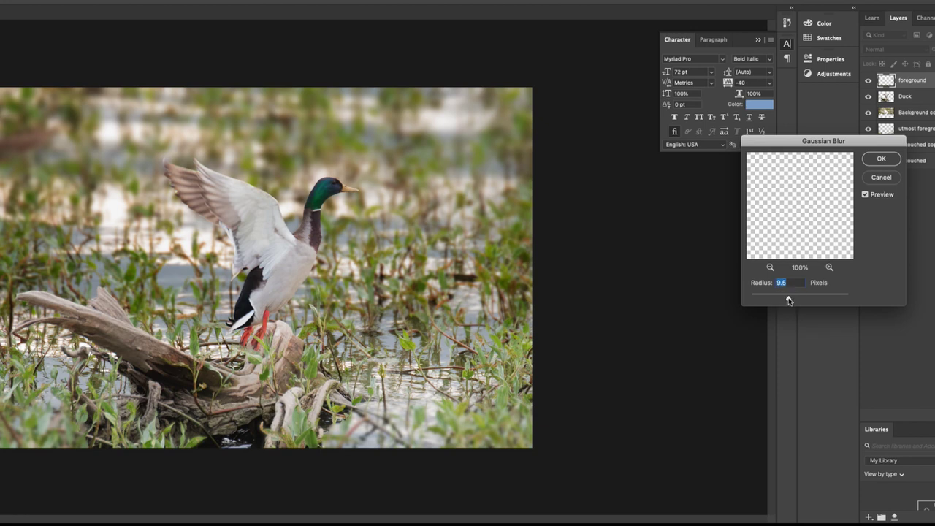
left_click(881, 159)
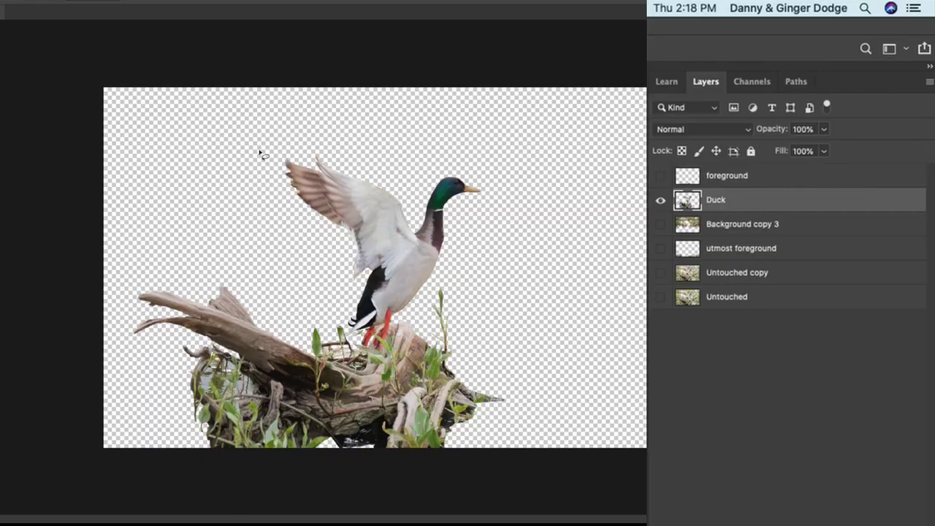
Step: Try feathering a lasso selection around the duck on the Duck layer in Select and Mask, and clear the selection
mouse_move(375, 143)
left_mouse_down()
mouse_move(240, 134)
mouse_move(311, 292)
mouse_move(359, 354)
mouse_move(382, 344)
mouse_move(441, 277)
mouse_move(435, 135)
mouse_move(380, 139)
left_mouse_up()
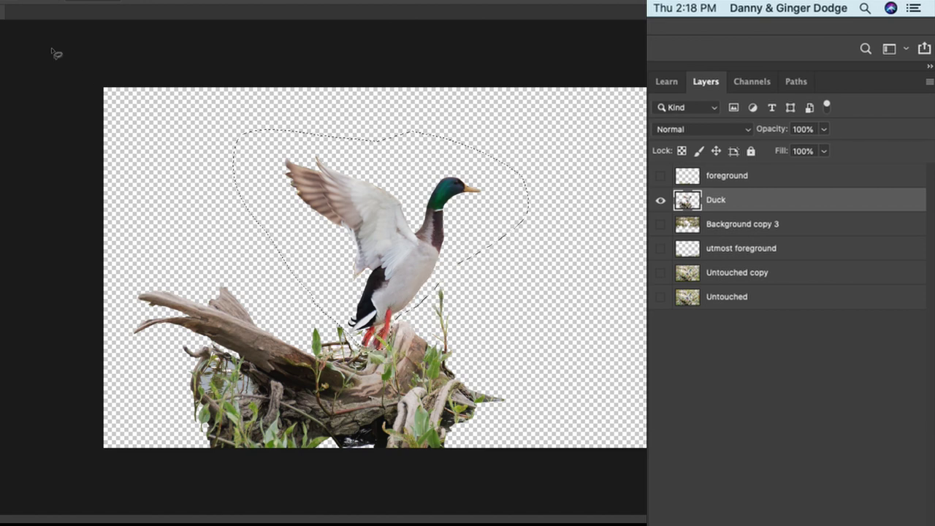
left_click(59, 0)
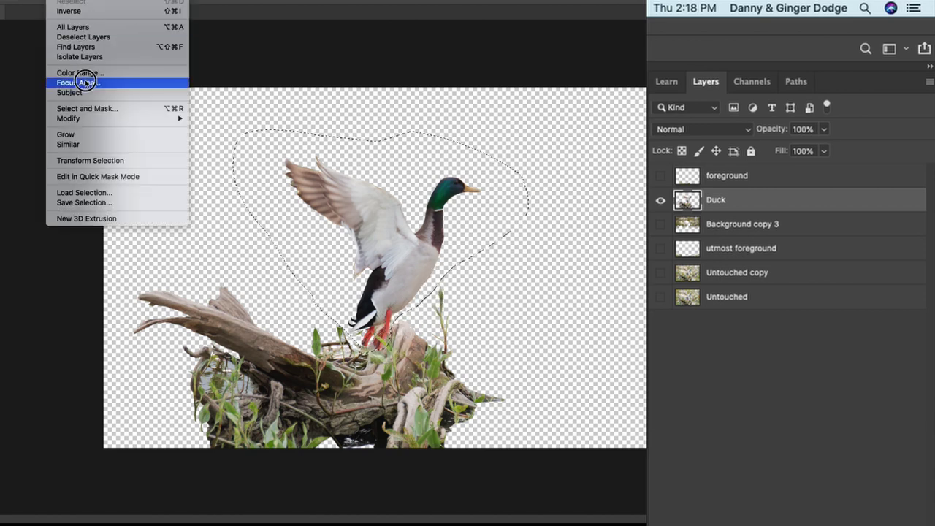
left_click(88, 108)
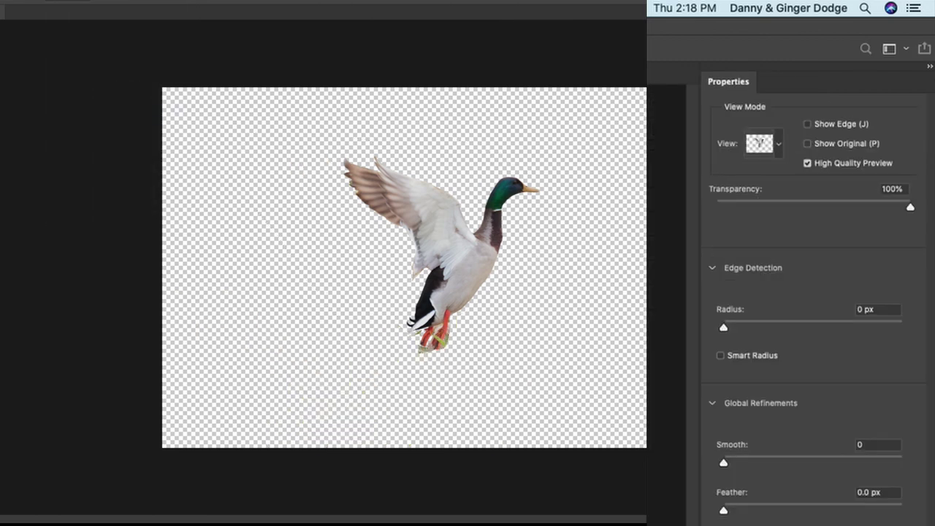
left_click_drag(756, 516, 798, 514)
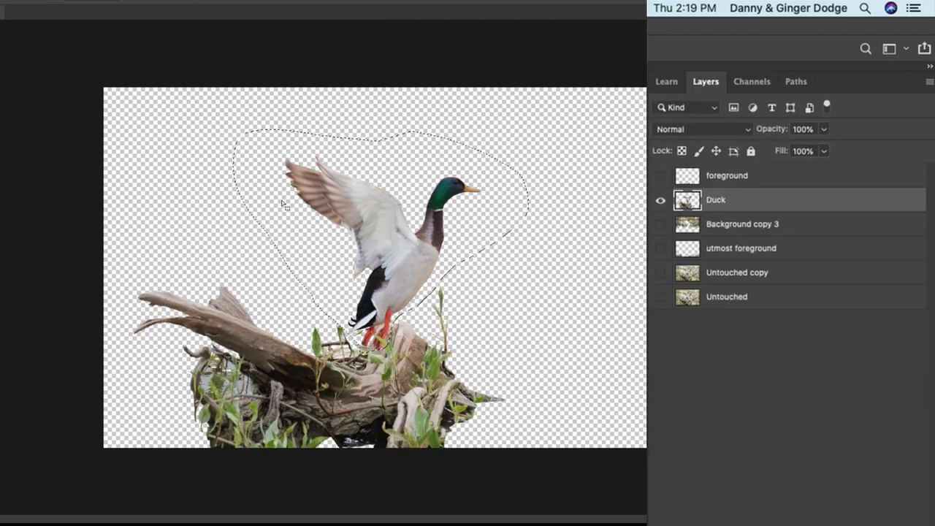
key("super+d")
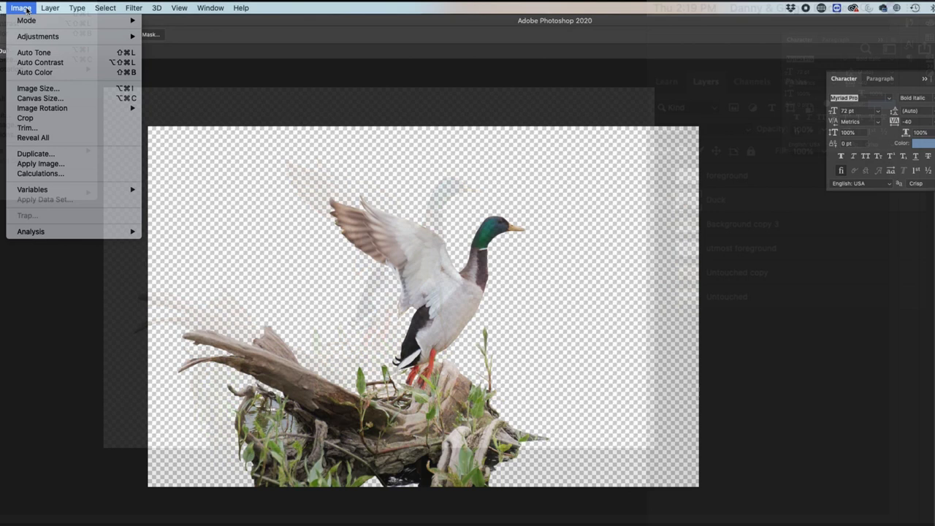
Step: Apply Levels to the Duck layer with input black 7, white 239 and slightly darker midtones, and redisplay all layers
mouse_move(30, 36)
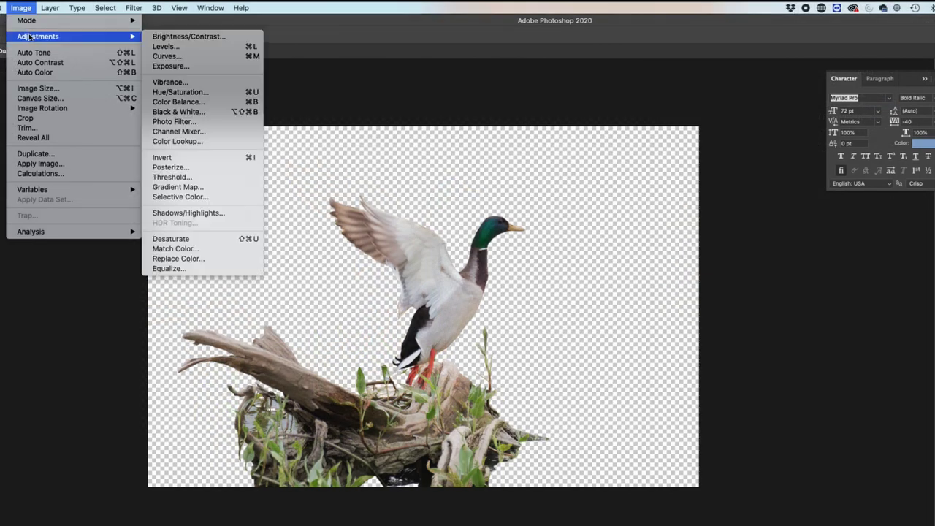
left_click(160, 49)
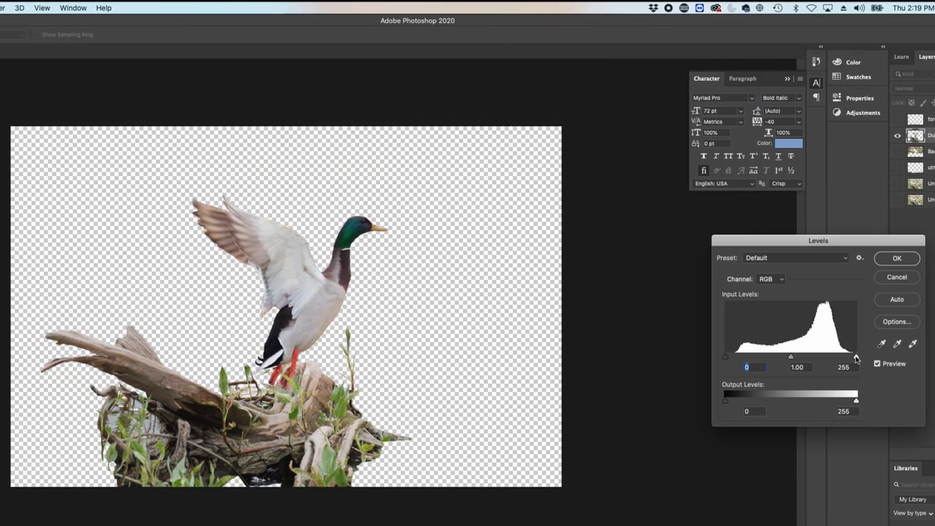
left_click_drag(856, 358, 848, 358)
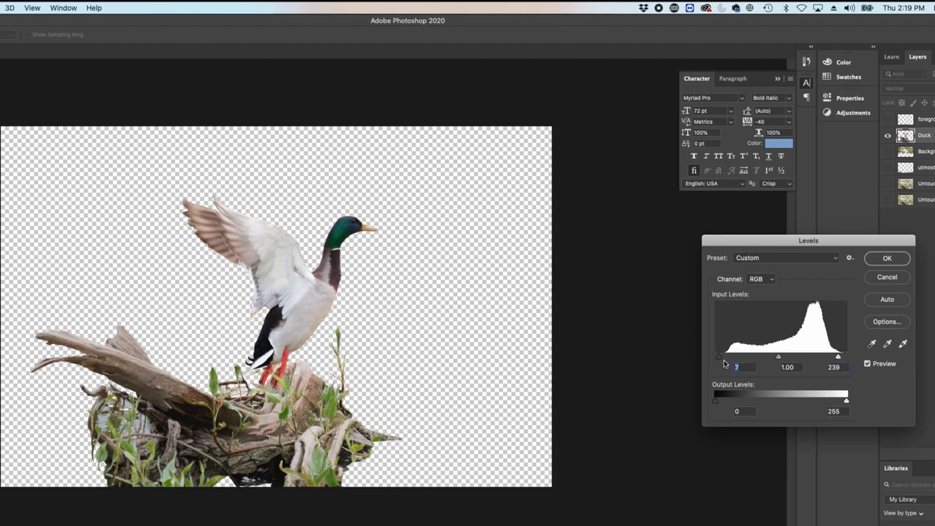
mouse_move(780, 360)
left_mouse_down()
mouse_move(789, 359)
mouse_move(781, 360)
left_mouse_up()
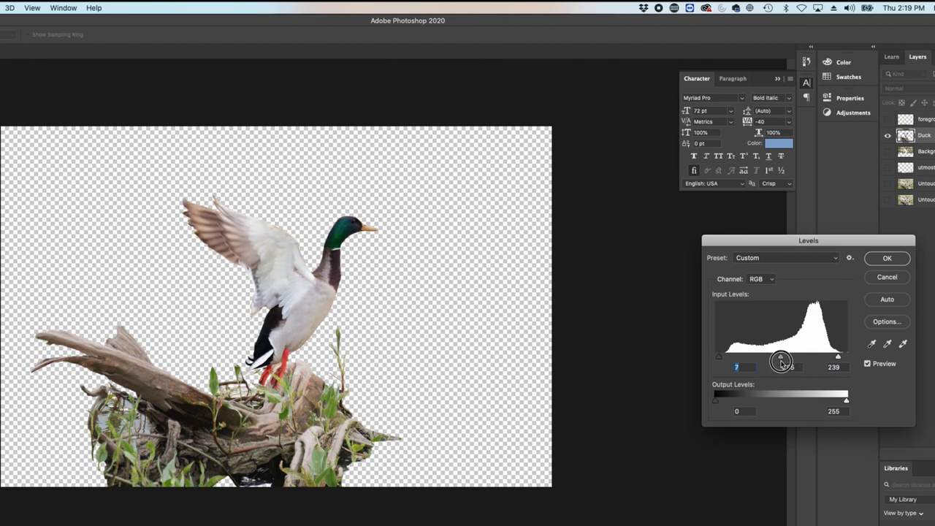
left_click(887, 258)
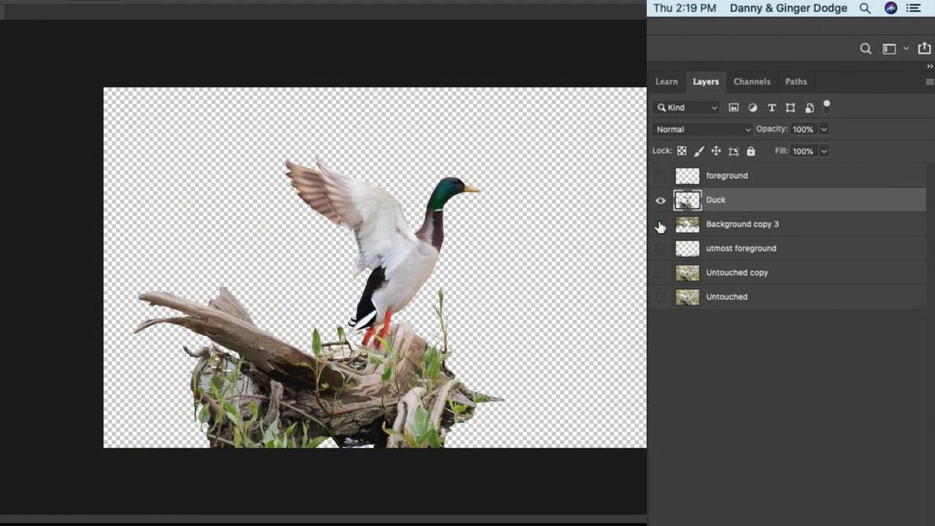
left_click_drag(660, 227, 660, 300)
left_click(660, 175)
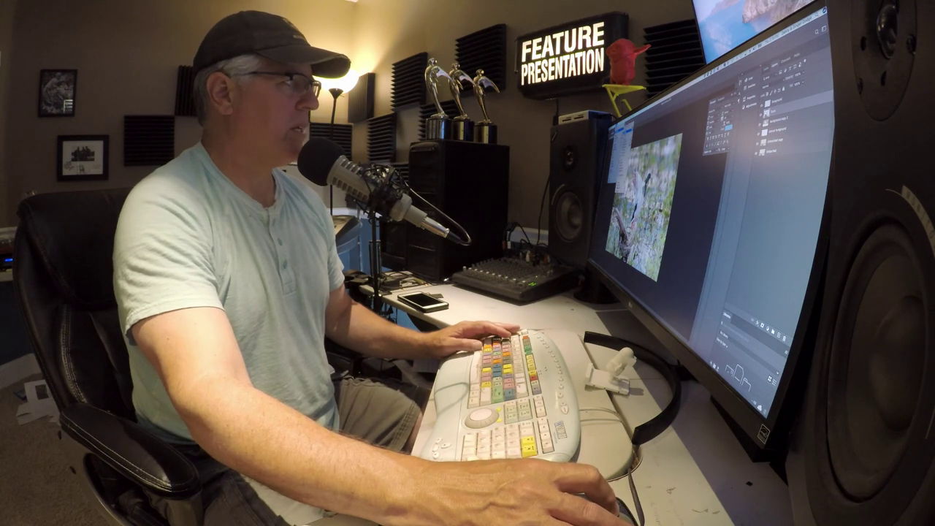
Step: Try brightening the Duck layer's midtones in Levels and return the midtone input to 1.00
key("ctrl+l")
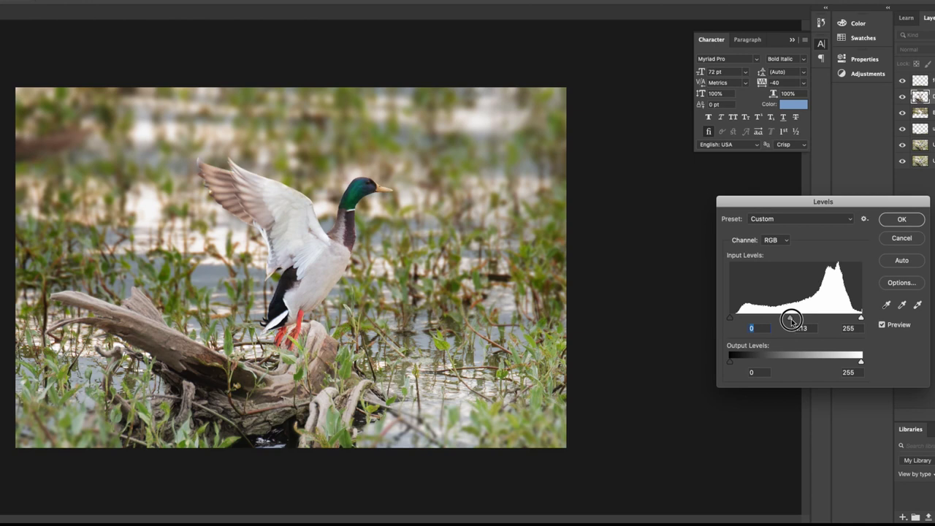
left_click_drag(791, 320, 797, 319)
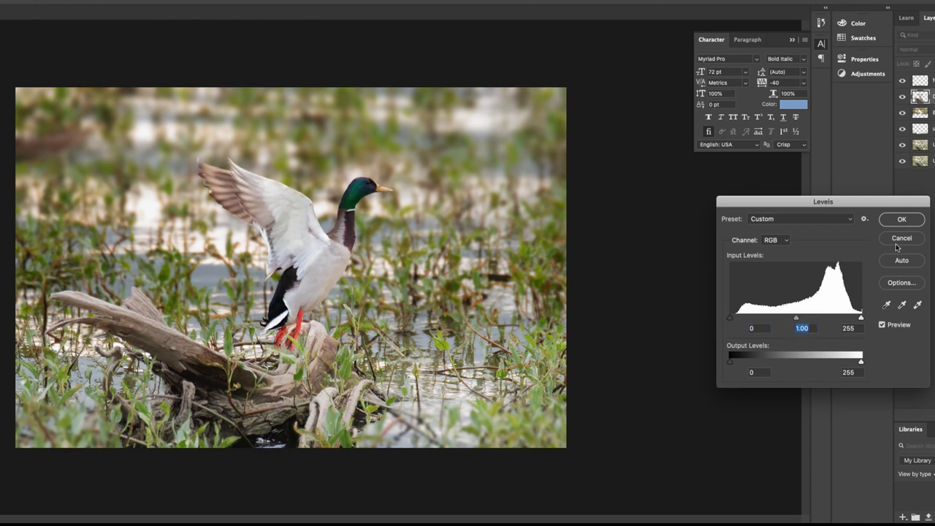
left_click(903, 221)
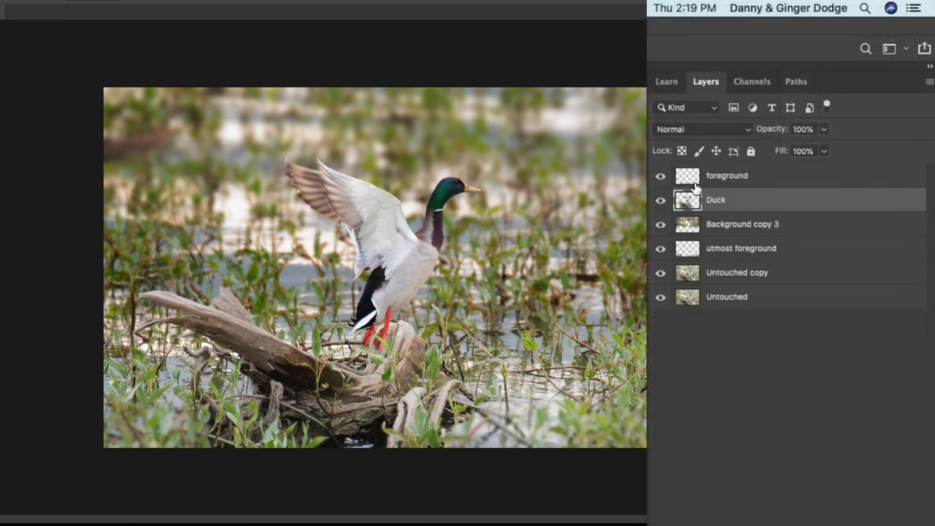
Step: Select a strip across the photo's lower edge on the foreground layer and feather it in Select and Mask
left_click(687, 175)
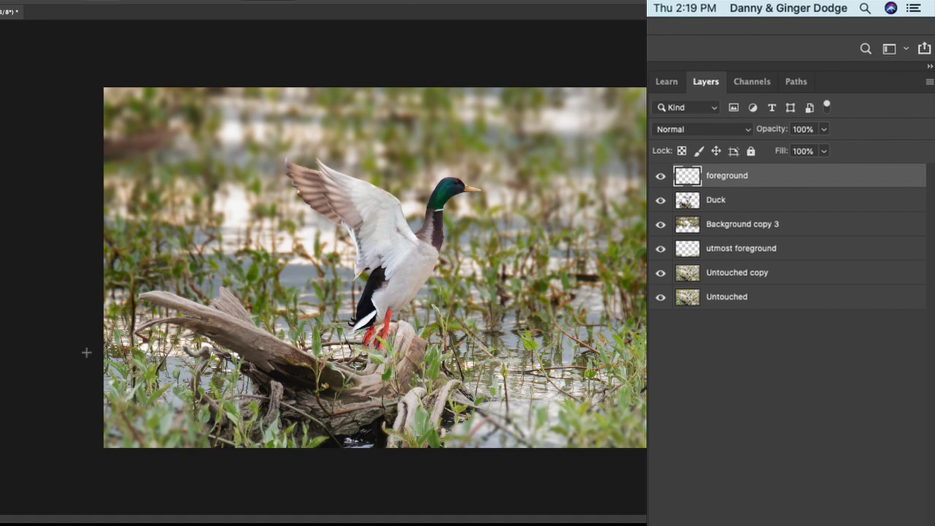
left_click_drag(78, 393, 650, 468)
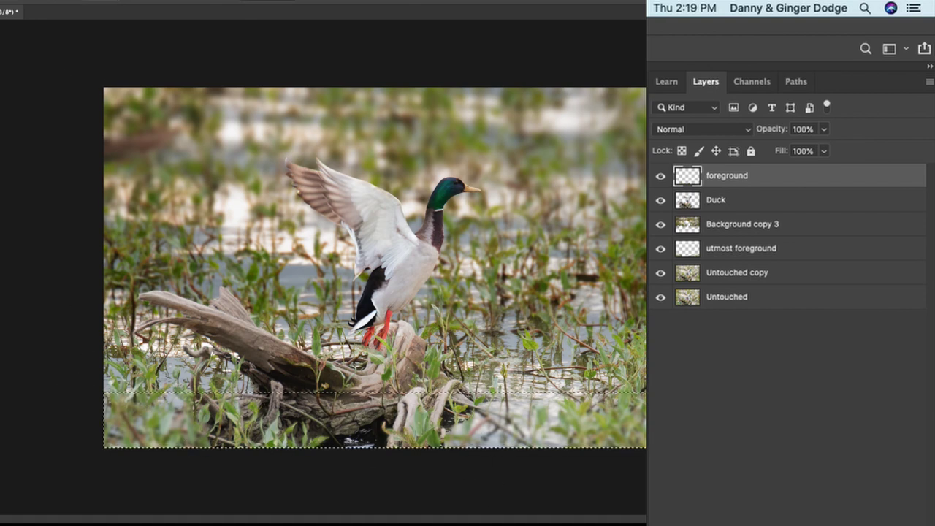
left_click(65, 1)
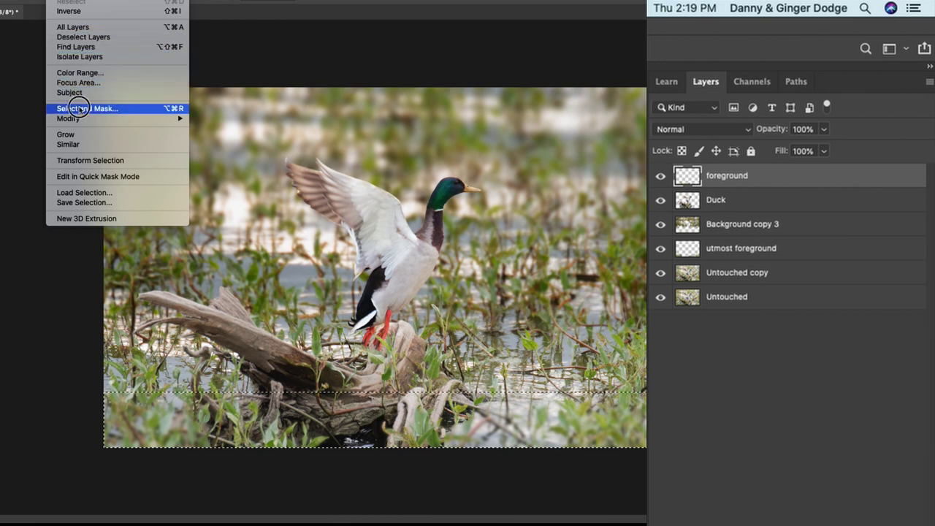
left_click(103, 109)
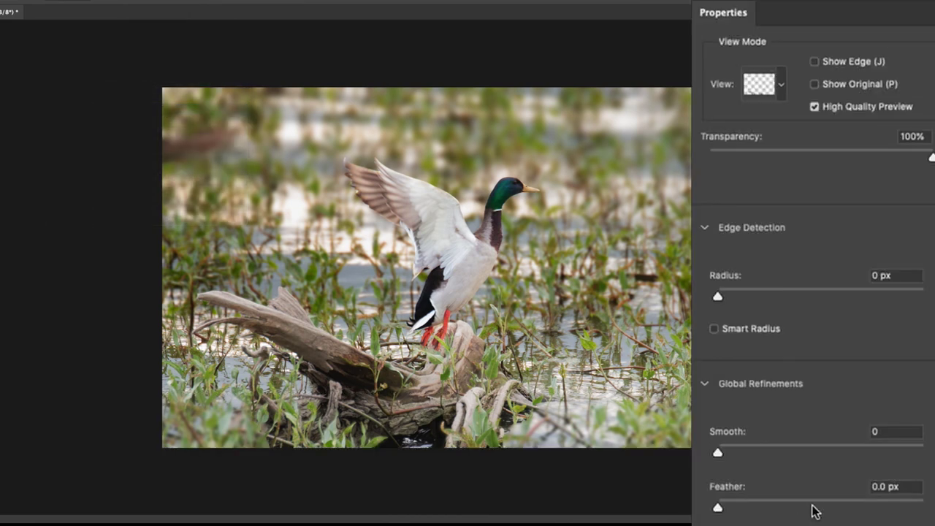
left_click(833, 502)
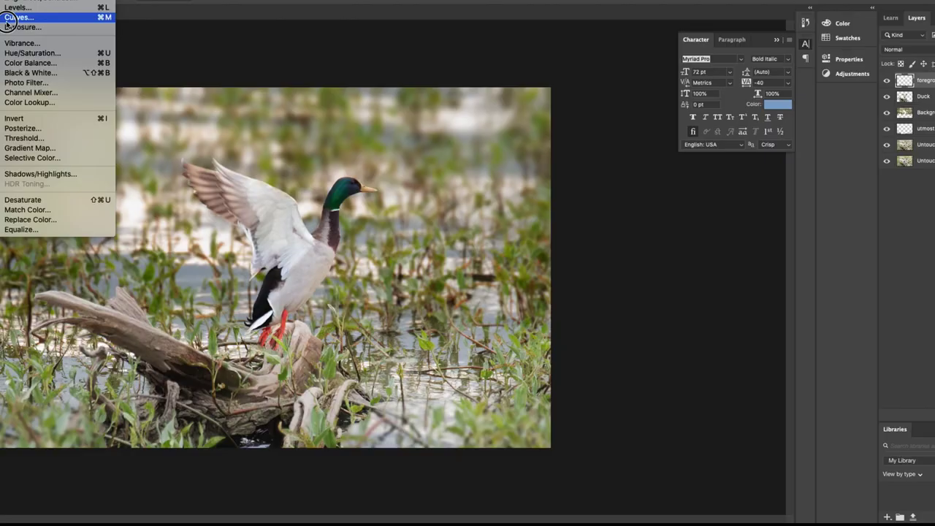
Step: Slightly darken the midtones of the foreground layer with Levels
left_click(17, 7)
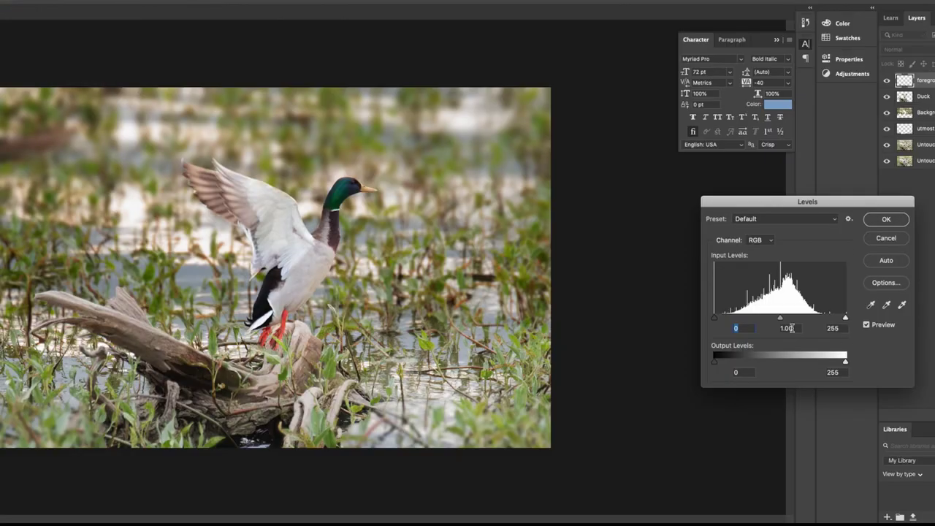
left_click_drag(782, 318, 783, 325)
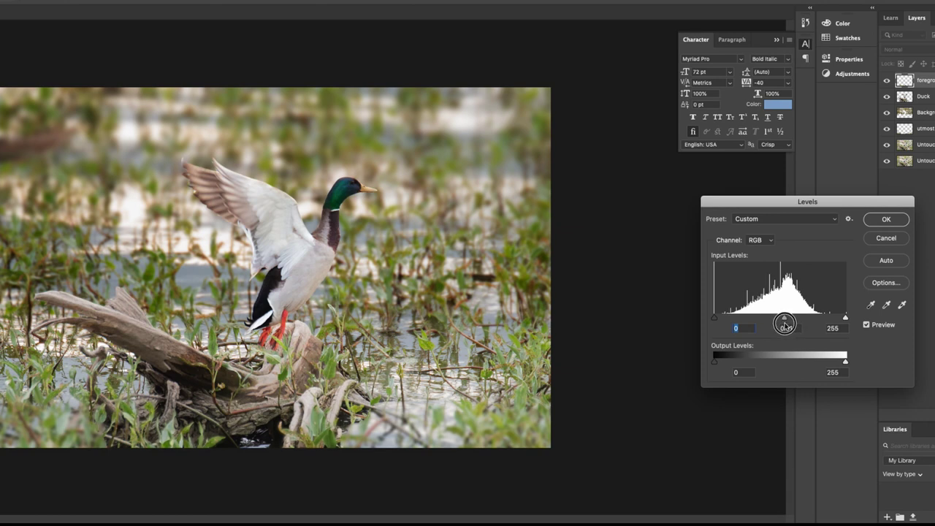
left_click(886, 219)
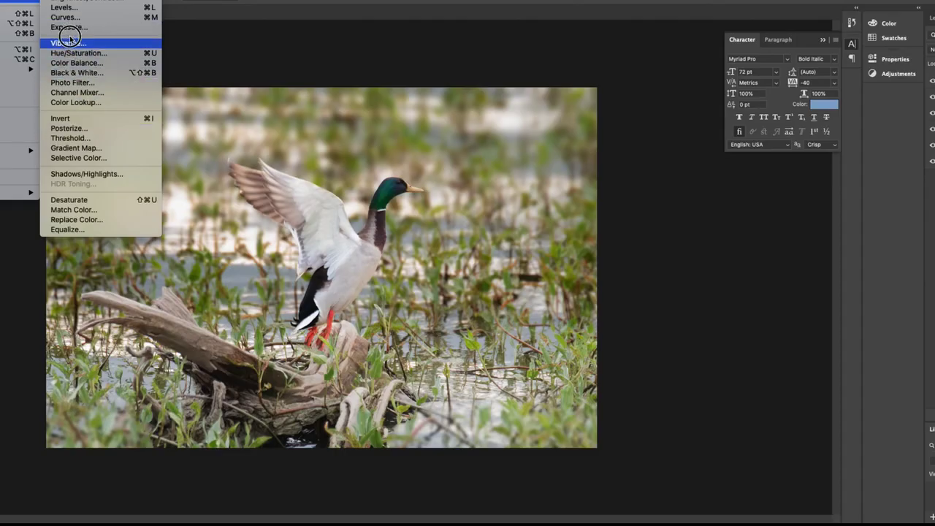
Step: Darken the foreground plants with a further Levels adjustment, setting the midtone input to 0.81
left_click(63, 8)
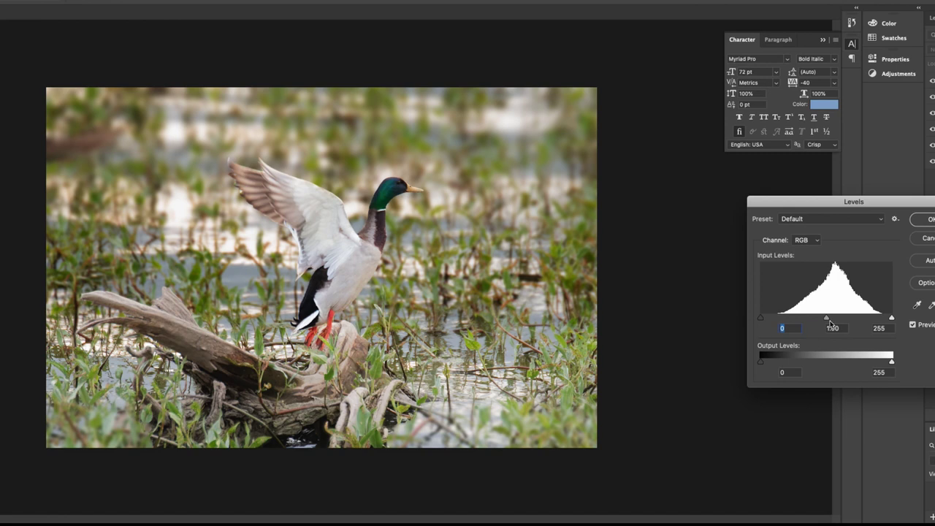
mouse_move(828, 319)
left_mouse_down()
mouse_move(843, 321)
mouse_move(828, 320)
mouse_move(836, 325)
left_mouse_up()
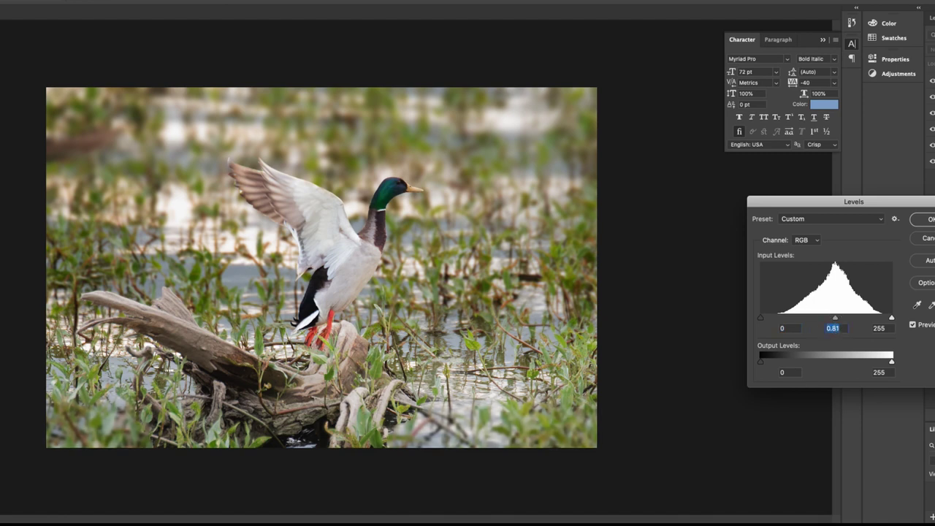
key("Return")
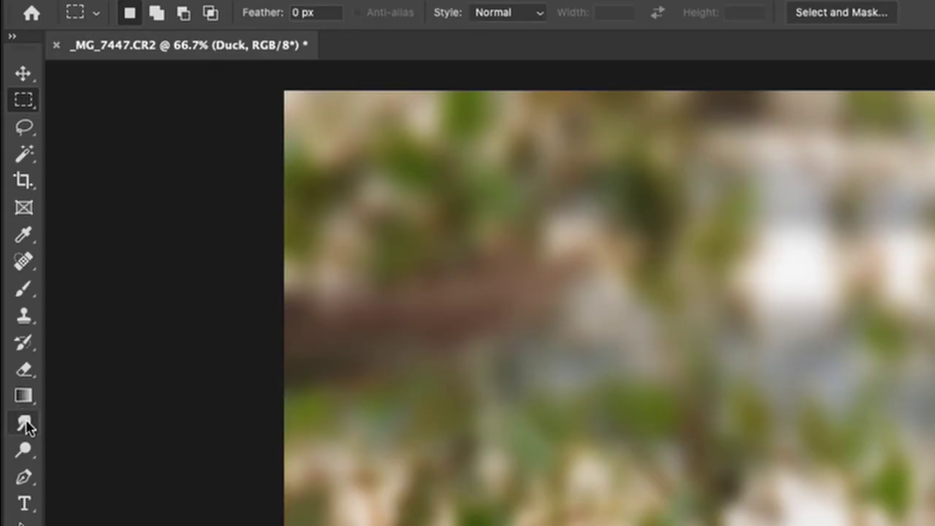
Step: Switch to the Blur tool and set its soft round brush to a size of 65 px
left_click_drag(25, 426, 117, 427)
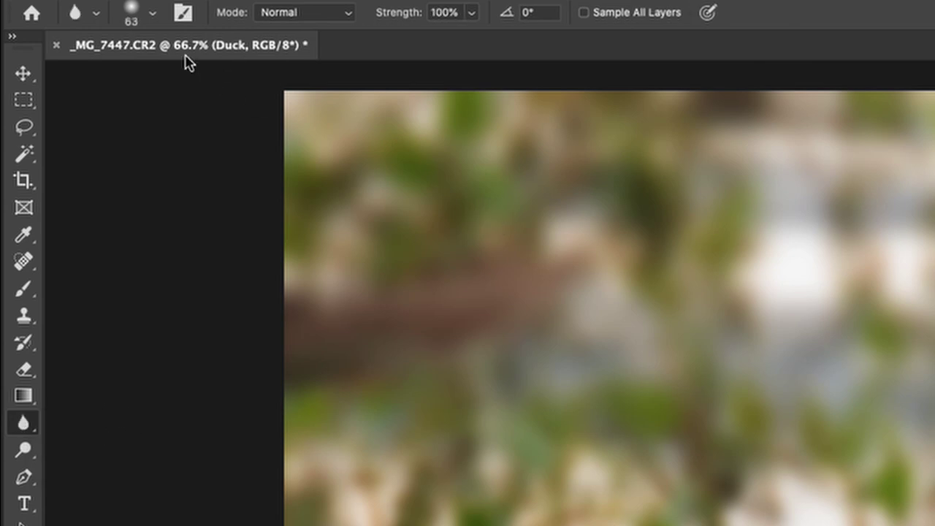
left_click(151, 14)
mouse_move(160, 80)
left_mouse_down()
mouse_move(233, 78)
mouse_move(175, 77)
left_mouse_up()
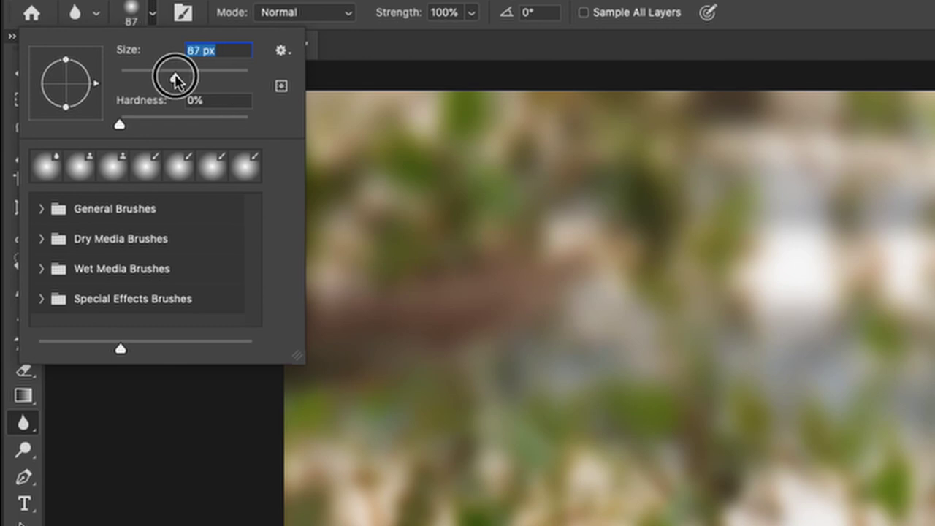
left_click(161, 78)
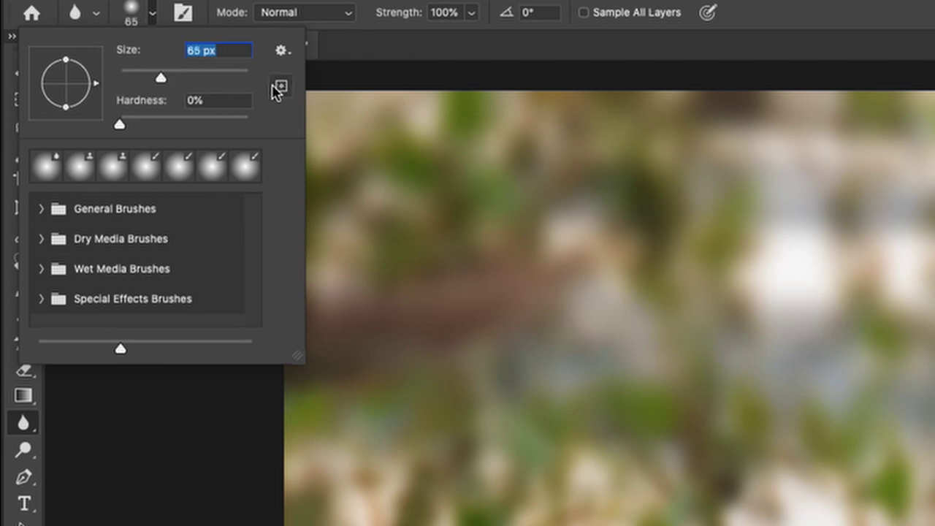
left_click(370, 145)
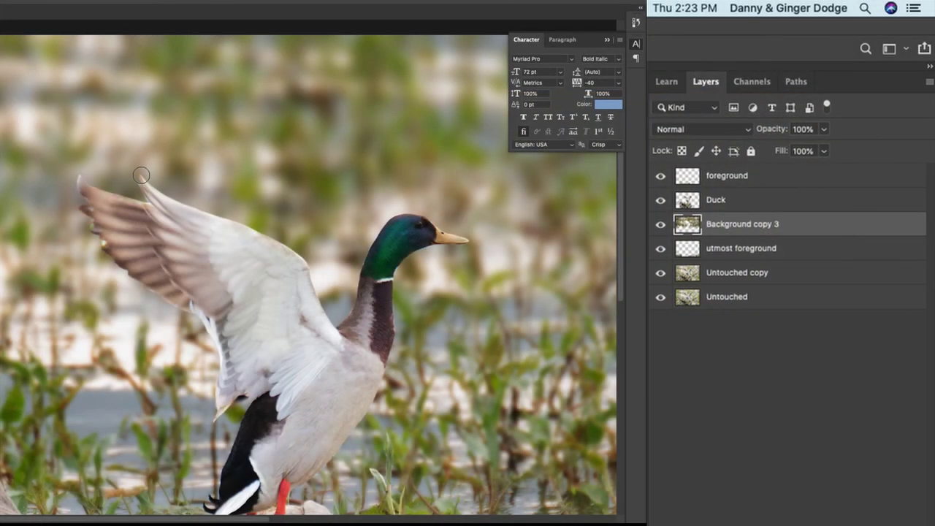
Step: Soften the outer edge of the duck's raised wing on the Duck layer with the Blur tool, adjusting the brush size along the way
left_click(687, 202)
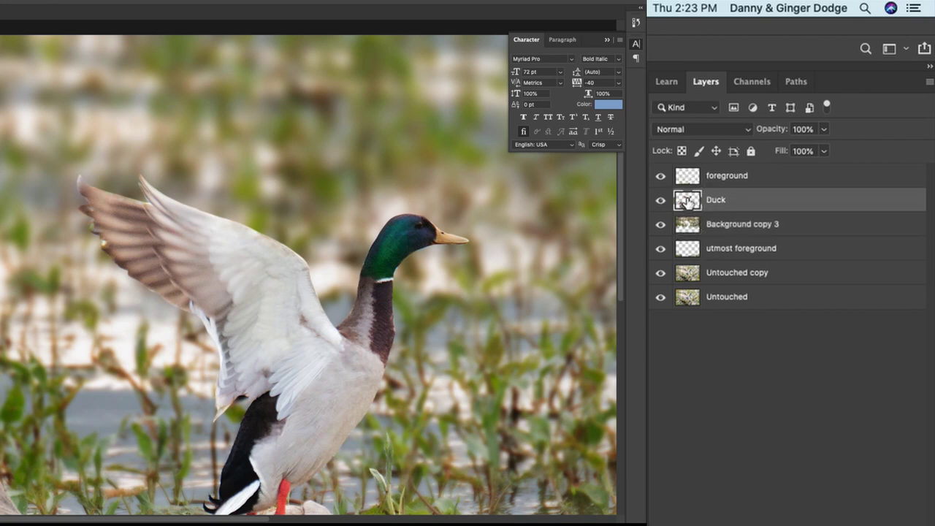
mouse_move(144, 173)
left_mouse_down()
mouse_move(212, 210)
mouse_move(138, 172)
mouse_move(151, 206)
mouse_move(79, 177)
mouse_move(140, 201)
mouse_move(103, 187)
mouse_move(74, 186)
mouse_move(86, 204)
mouse_move(73, 198)
mouse_move(122, 259)
mouse_move(90, 234)
mouse_move(114, 268)
mouse_move(153, 293)
mouse_move(130, 267)
mouse_move(188, 319)
left_mouse_up()
key("]")
key("[")
key("]")
key("]")
key("]")
key("]")
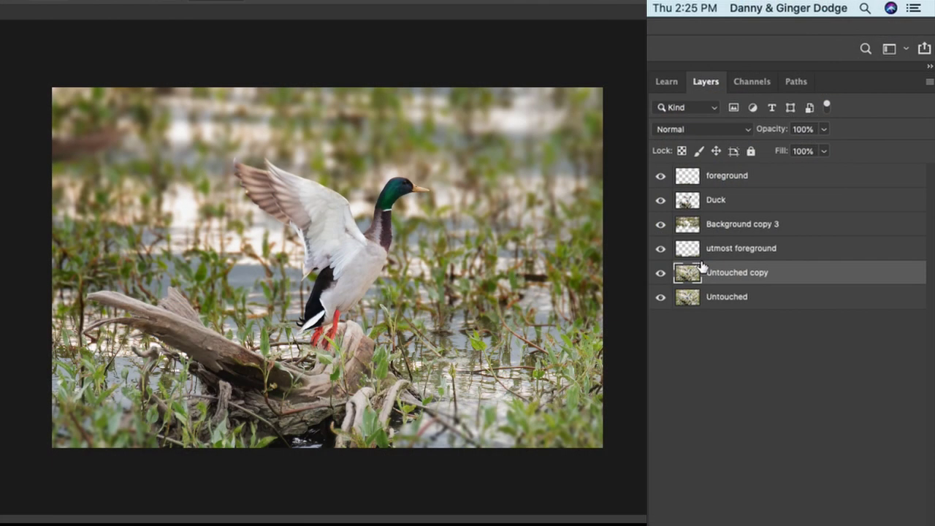
Step: Select a full-width strip across the photo's upper edge on the Background copy 3 layer and hide the three layers beneath it
left_click(686, 225)
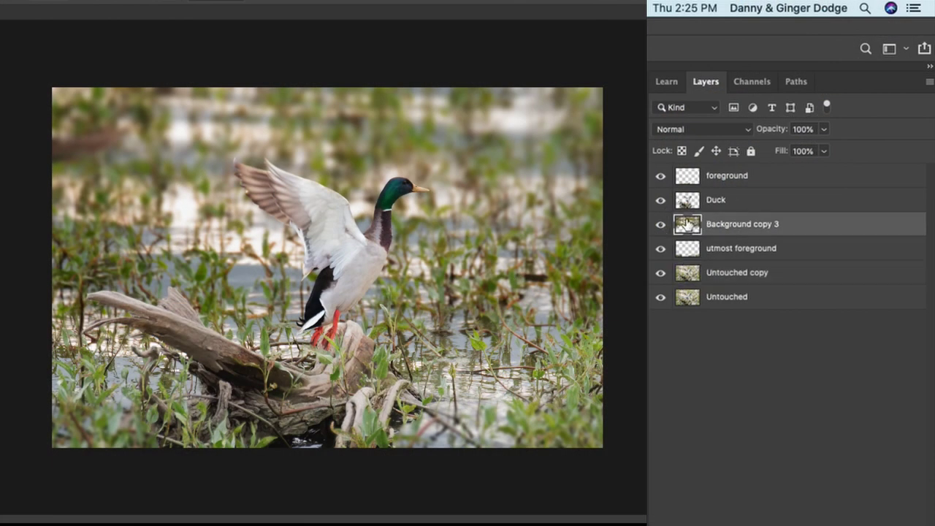
left_click_drag(662, 249, 678, 440)
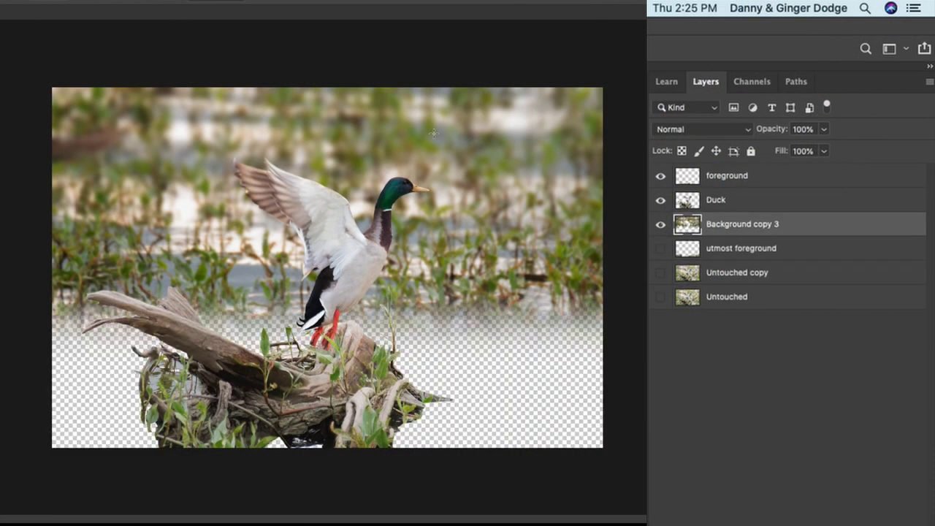
left_click_drag(660, 248, 661, 297)
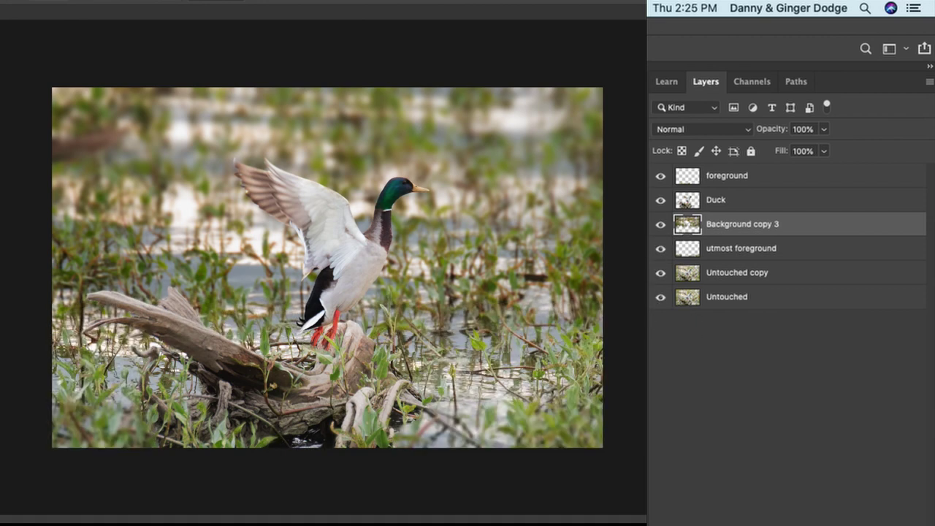
left_click_drag(48, 82, 643, 171)
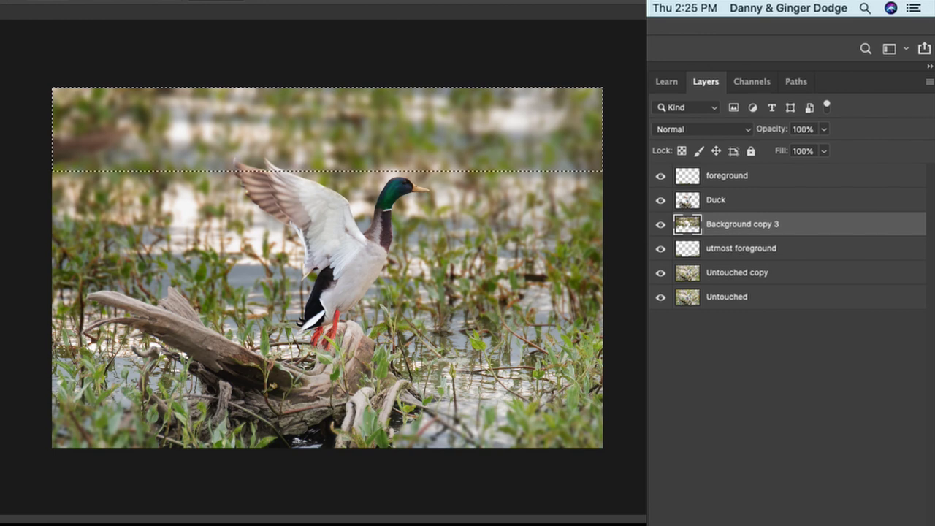
left_click_drag(661, 249, 666, 334)
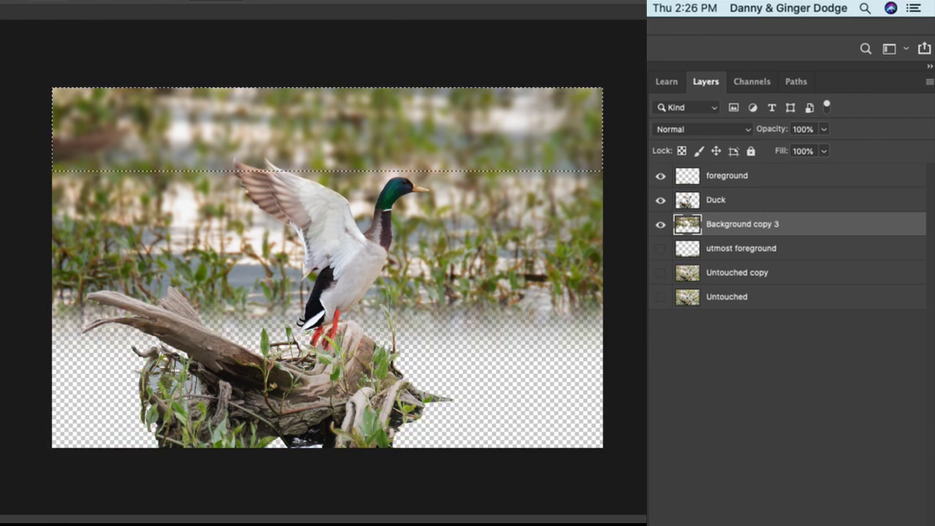
Step: Feather the upper strip selection by 183.6 px in Select and Mask and show the three hidden layers again
left_click(69, 3)
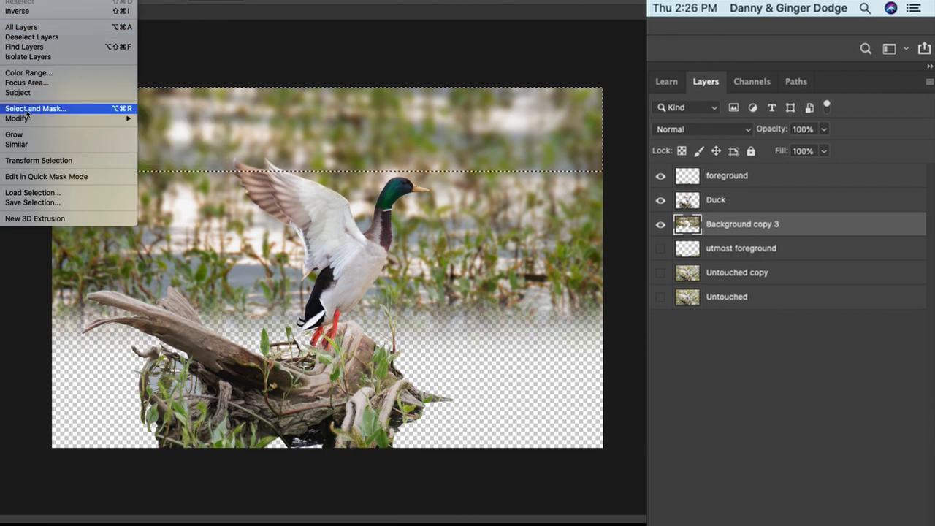
left_click(317, 144)
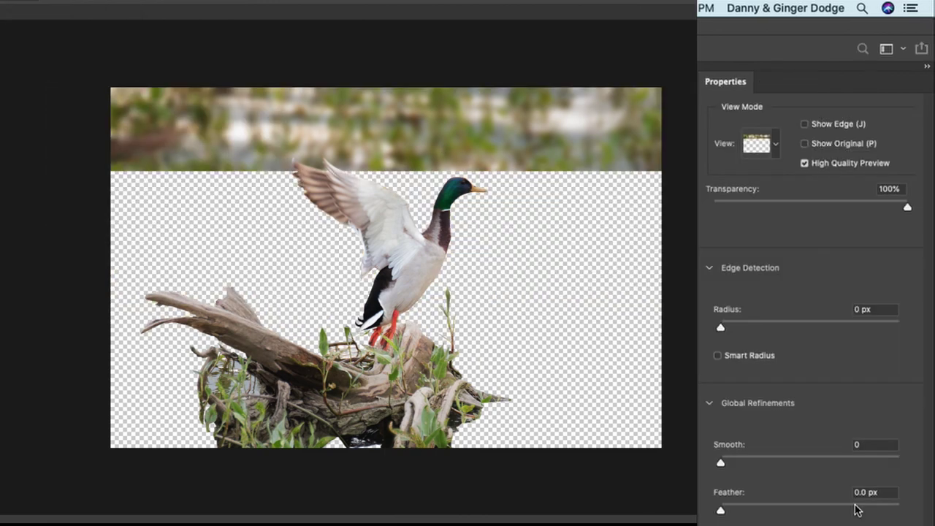
left_click(857, 510)
left_click(860, 509)
left_click(867, 512)
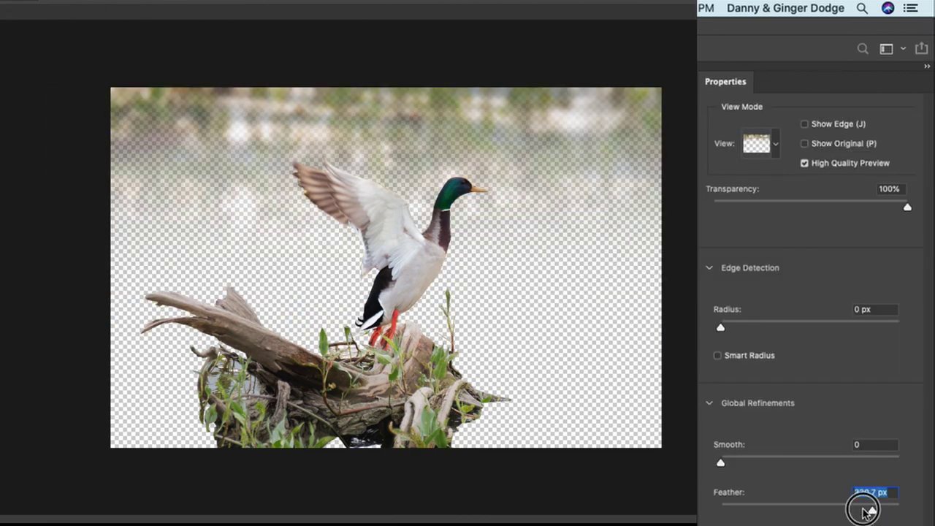
left_click_drag(866, 511, 862, 513)
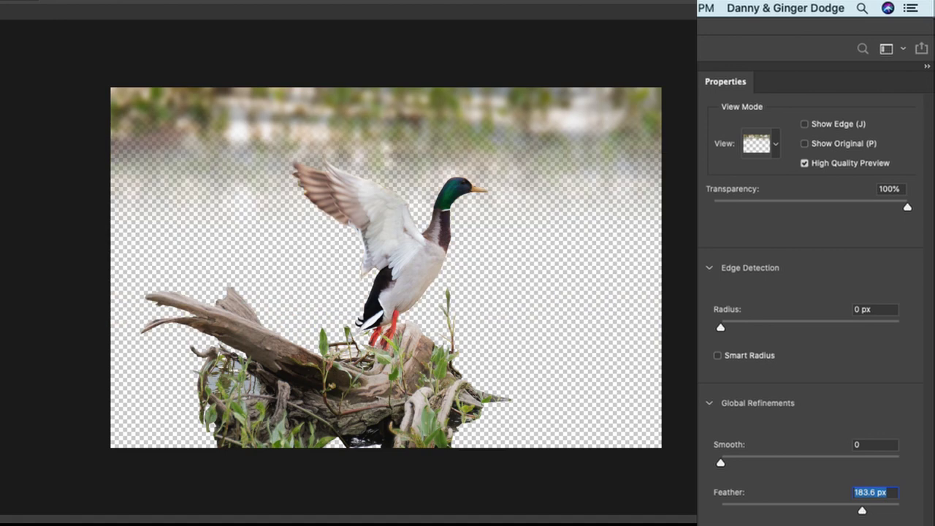
key("Return")
left_click_drag(658, 248, 658, 297)
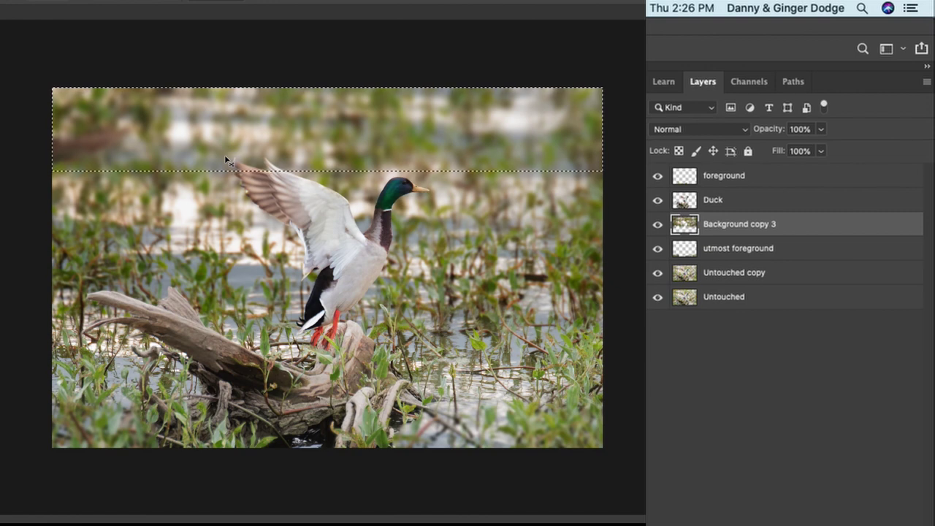
Step: Darken the upper part of the Background copy 3 layer with Levels, setting the midtone input to 0.87
left_click(446, 264)
left_click(15, 2)
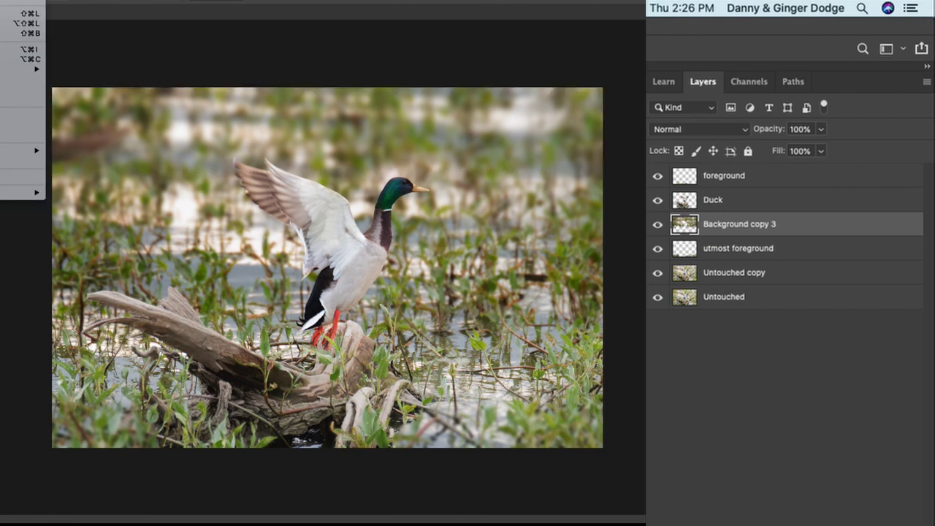
mouse_move(29, 2)
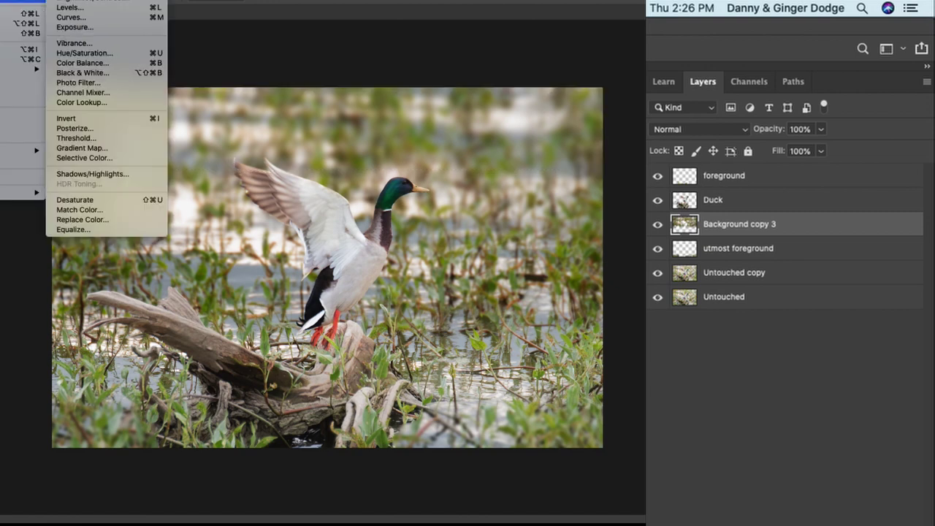
left_click(87, 7)
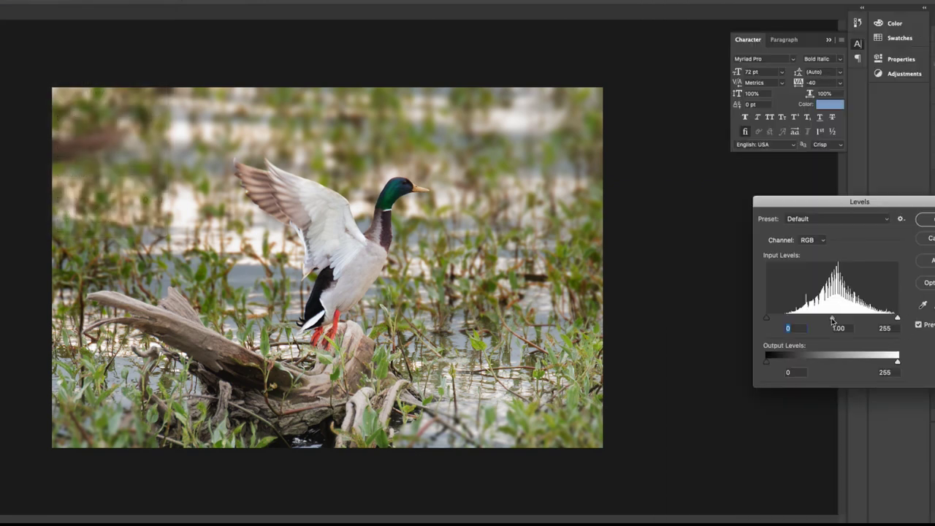
mouse_move(832, 322)
left_mouse_down()
mouse_move(865, 322)
mouse_move(818, 318)
mouse_move(838, 319)
left_mouse_up()
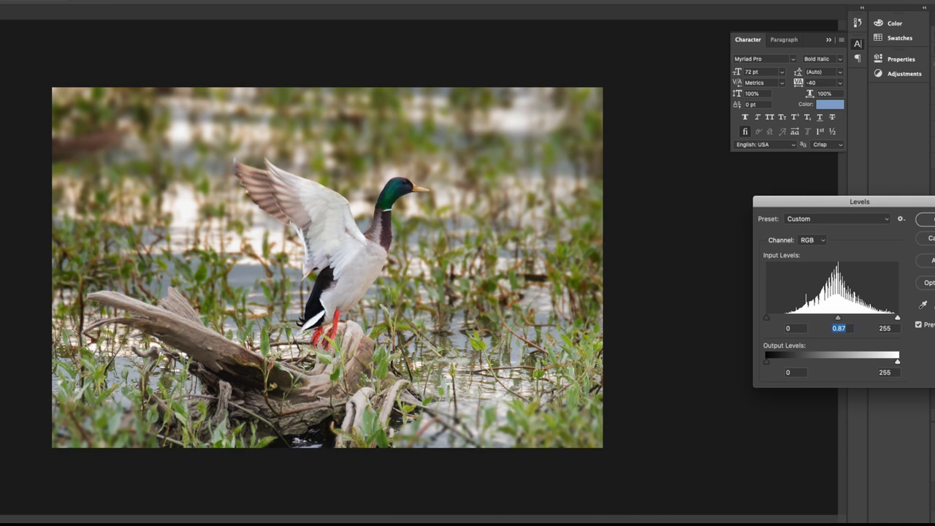
key("Return")
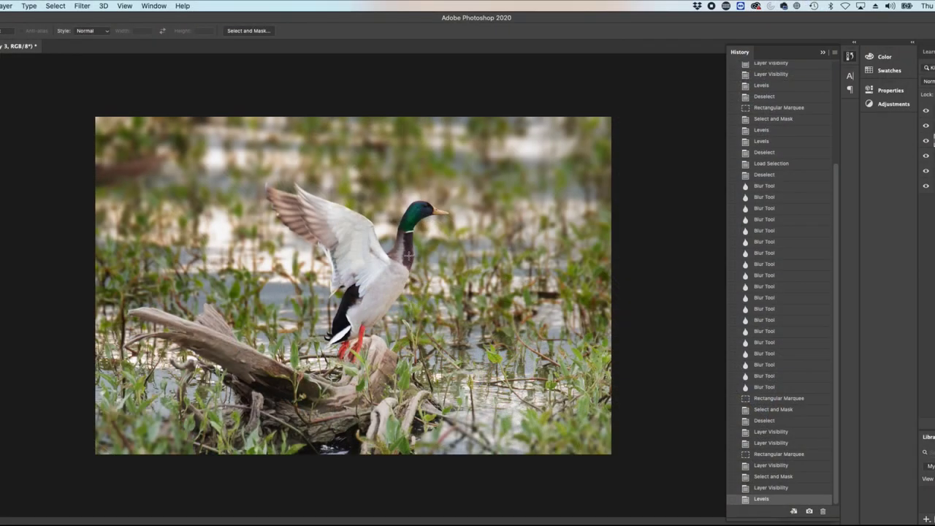
Step: Compare the edit with the original by viewing the opening snapshot in the history, and return to the latest Levels state
left_click_drag(838, 185, 839, 36)
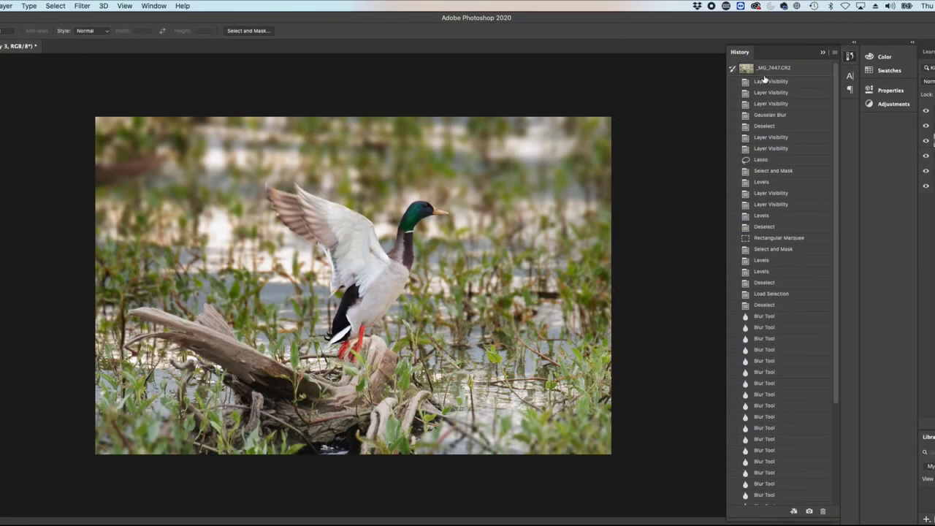
left_click(764, 70)
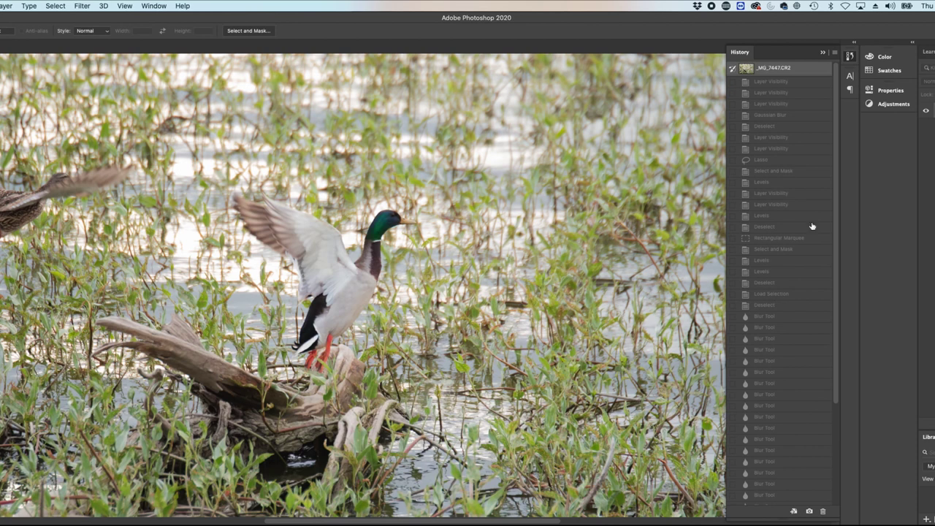
left_click_drag(838, 306, 838, 406)
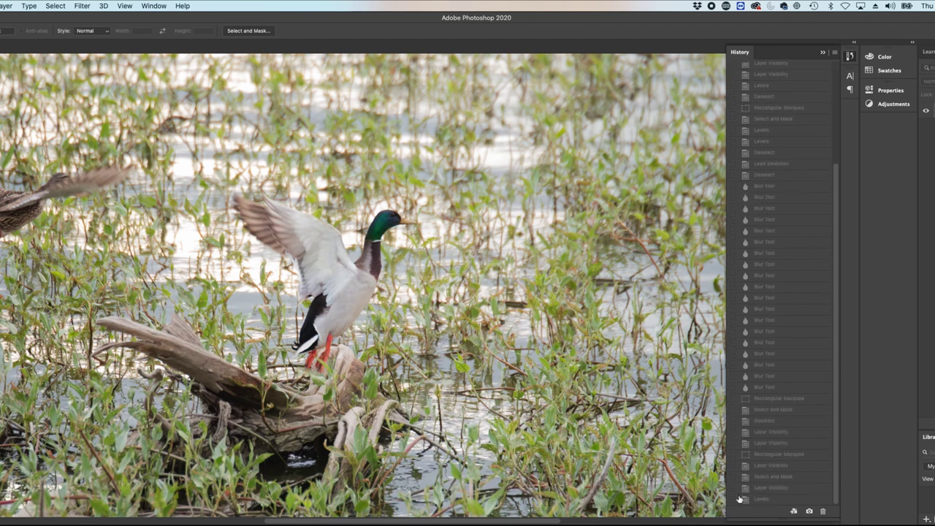
left_click(761, 500)
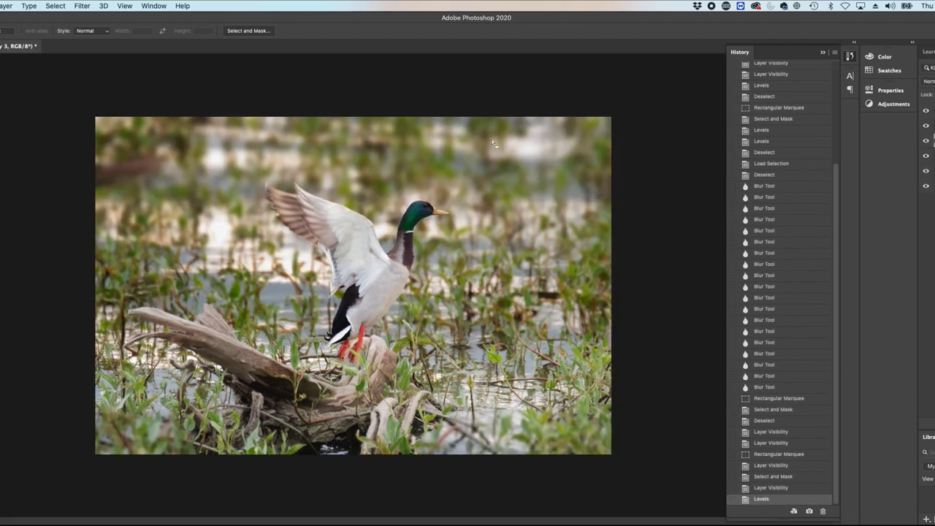